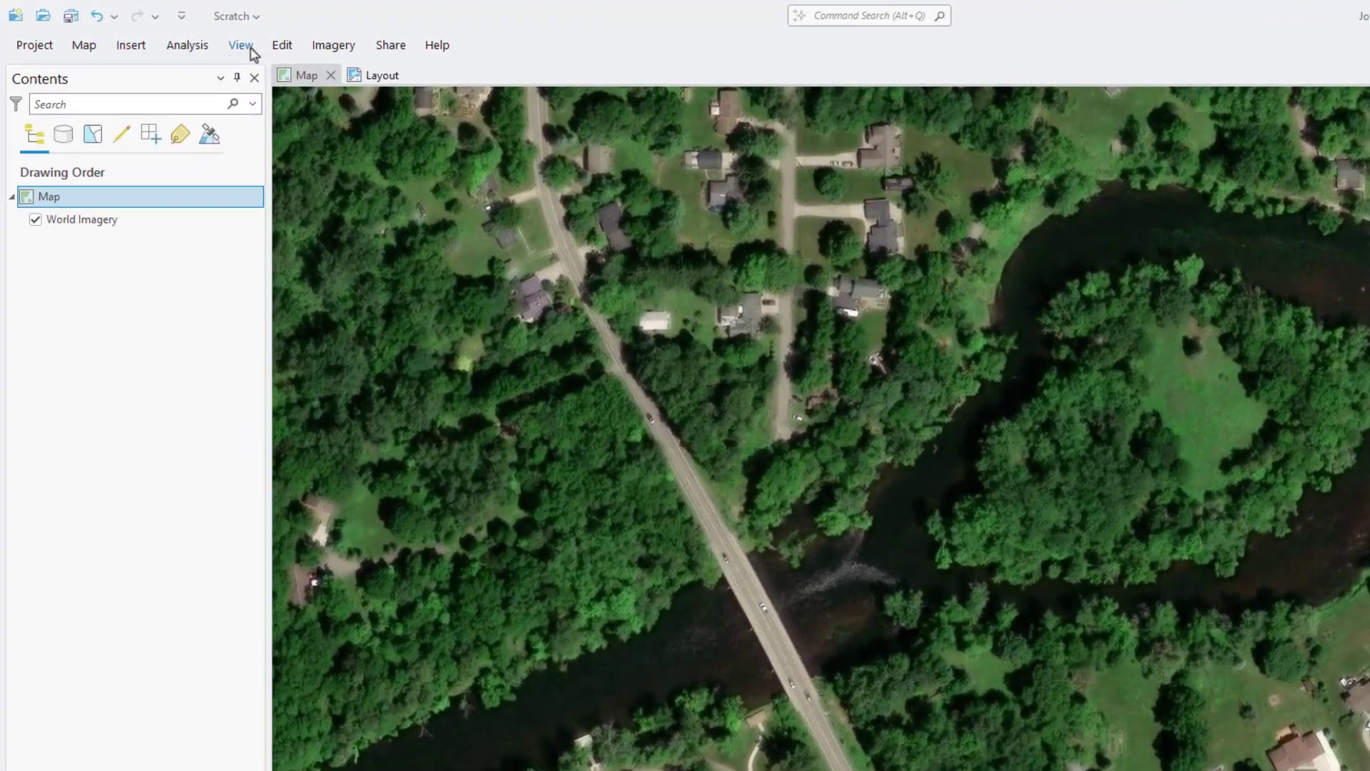
Start a new feature class in the Junk.gdb geodatabase from the project catalog
{"action": "left_click", "coordinate": [196, 33]}
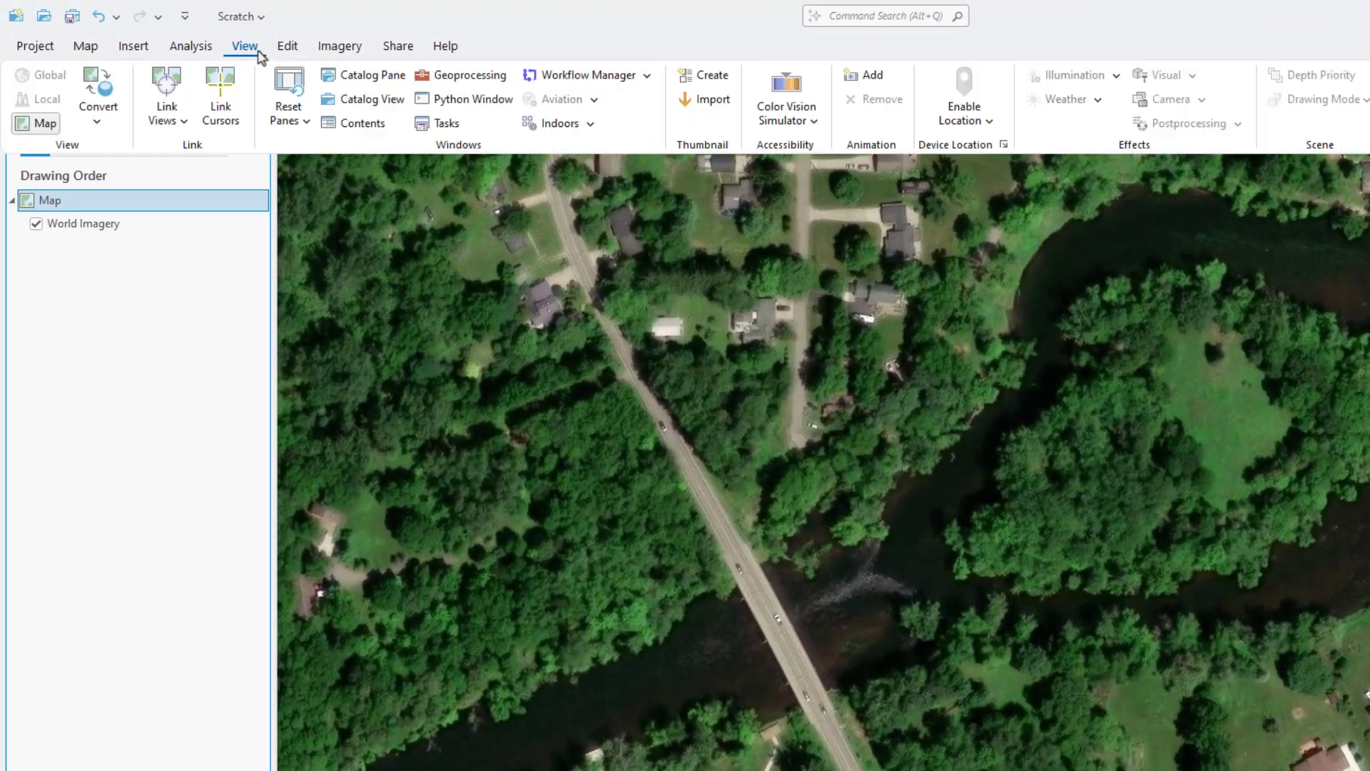
{"action": "left_click", "coordinate": [364, 75]}
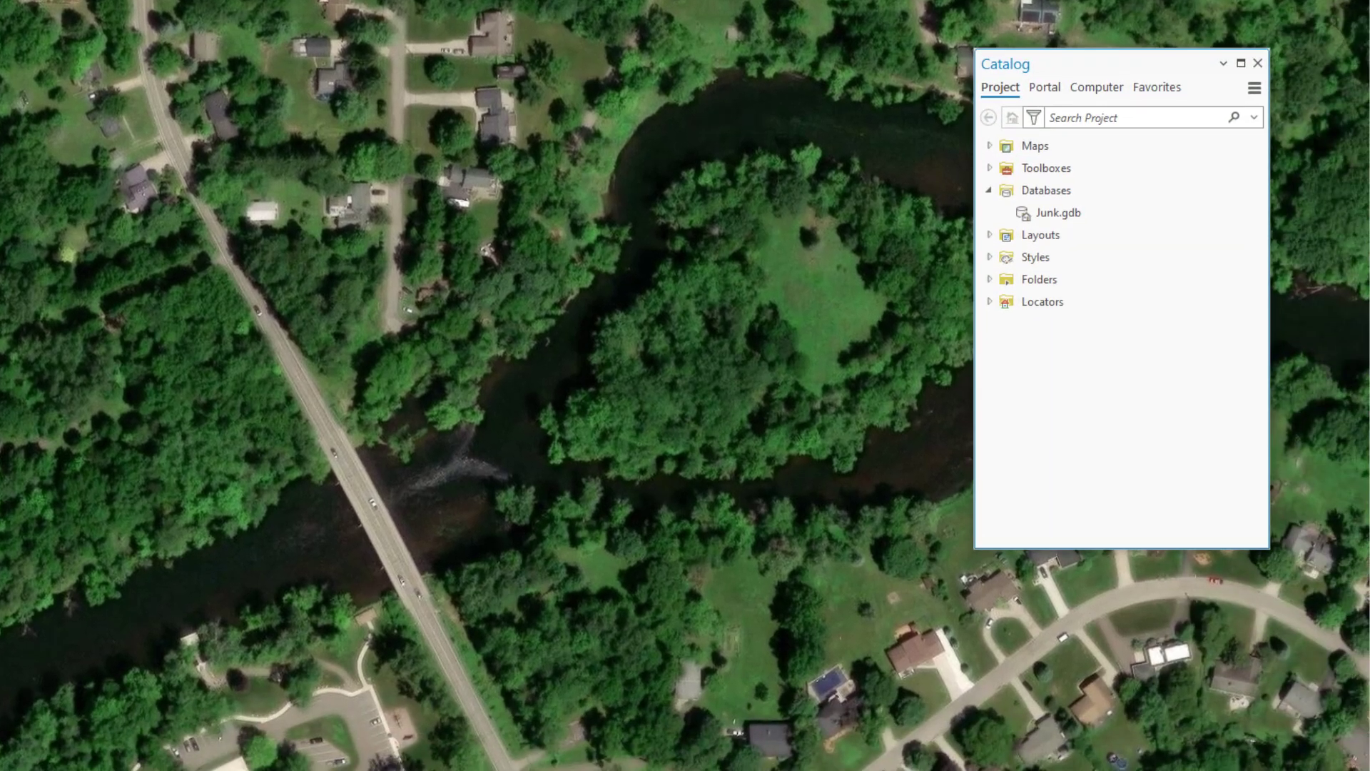
{"action": "right_click", "coordinate": [1098, 198]}
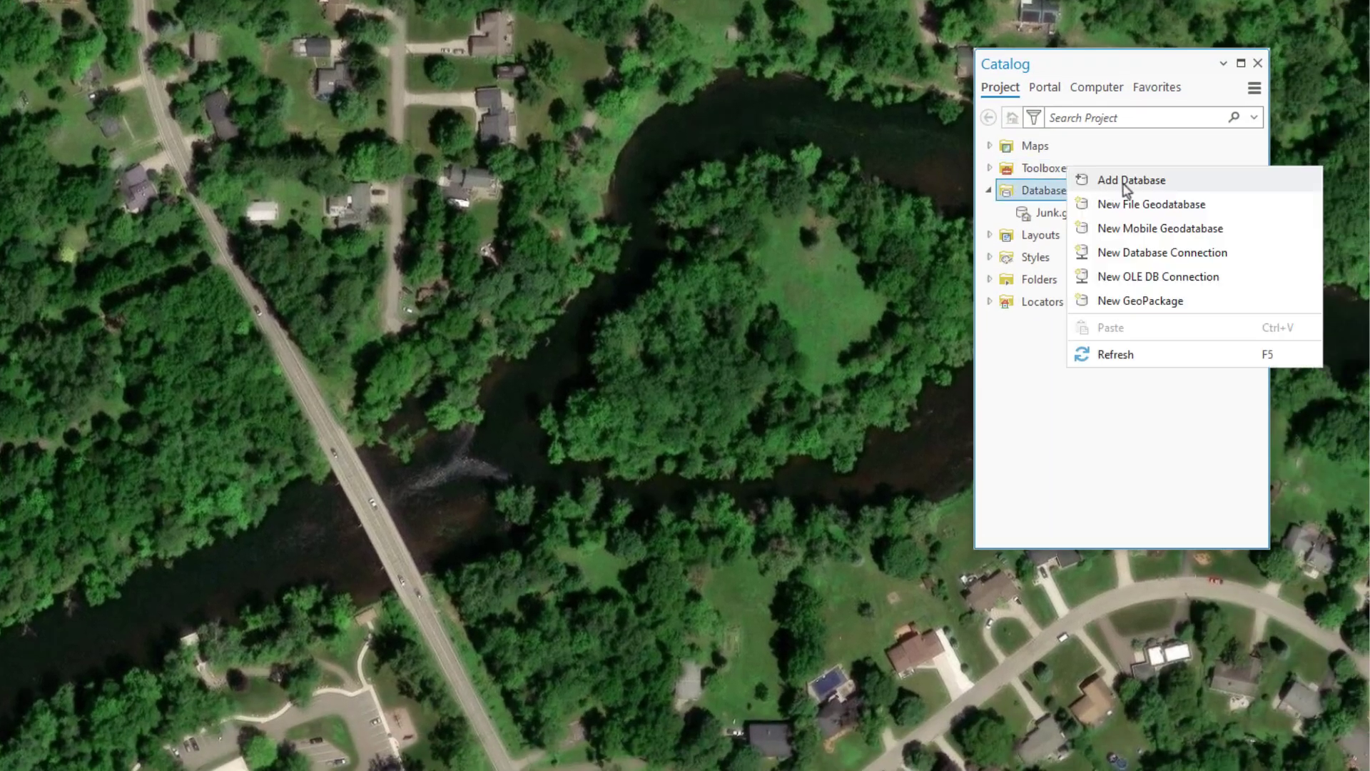
{"action": "left_click", "coordinate": [1061, 336]}
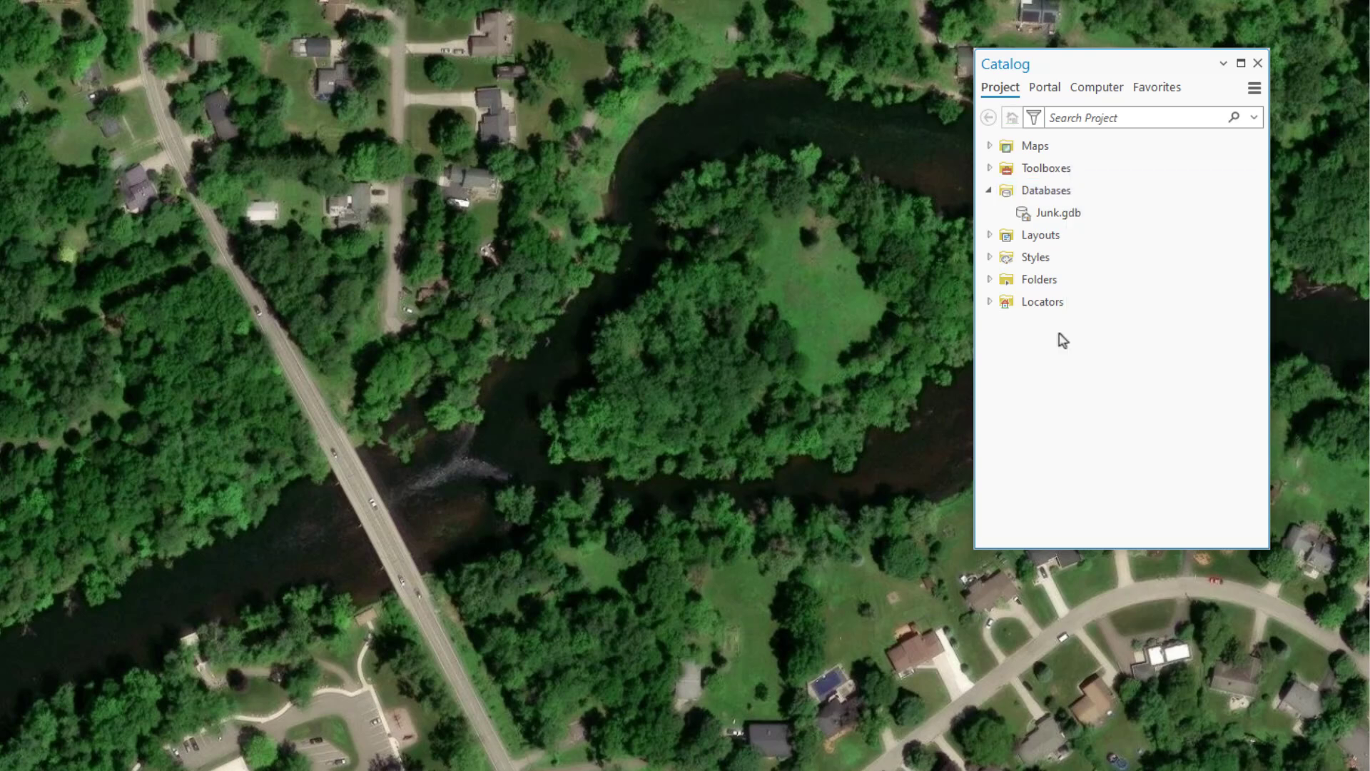
{"action": "right_click", "coordinate": [1099, 215]}
{"action": "mouse_move", "coordinate": [1130, 230]}
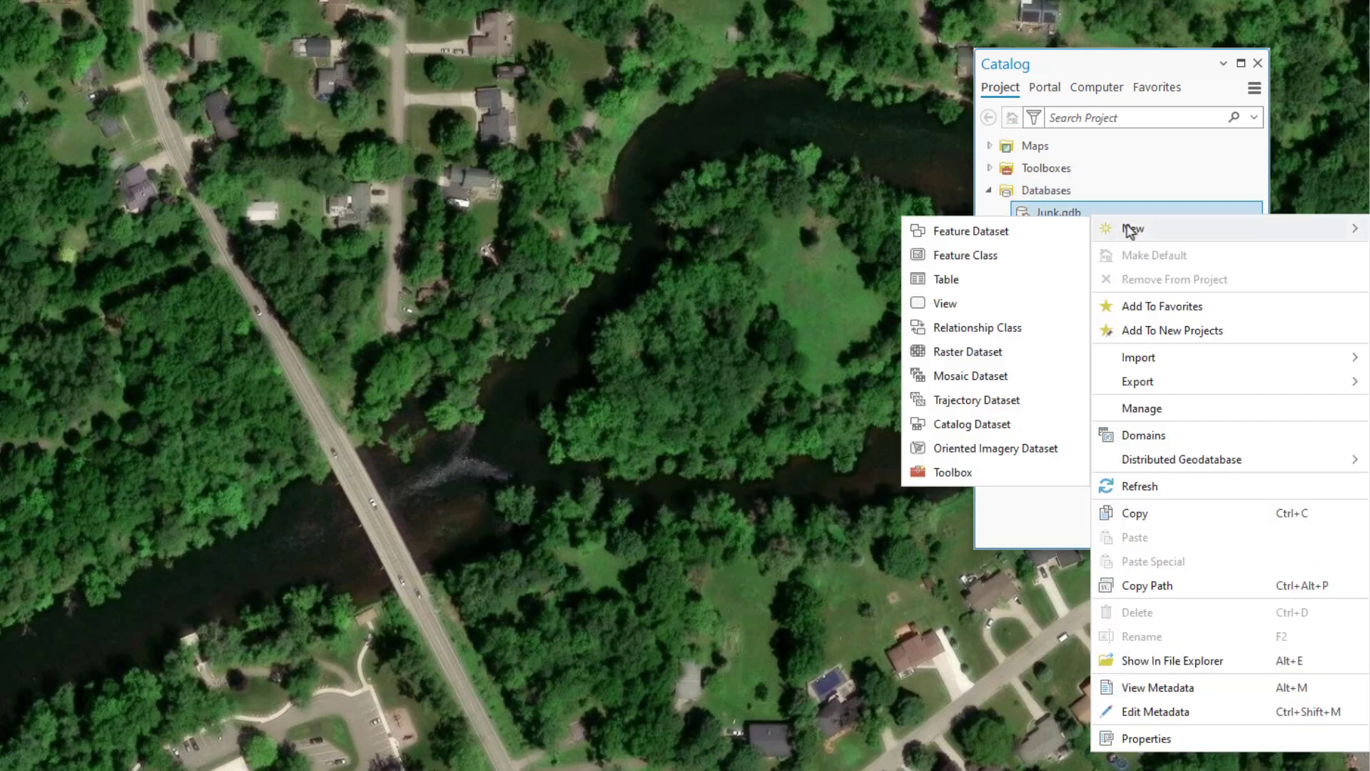
{"action": "left_click", "coordinate": [1005, 257]}
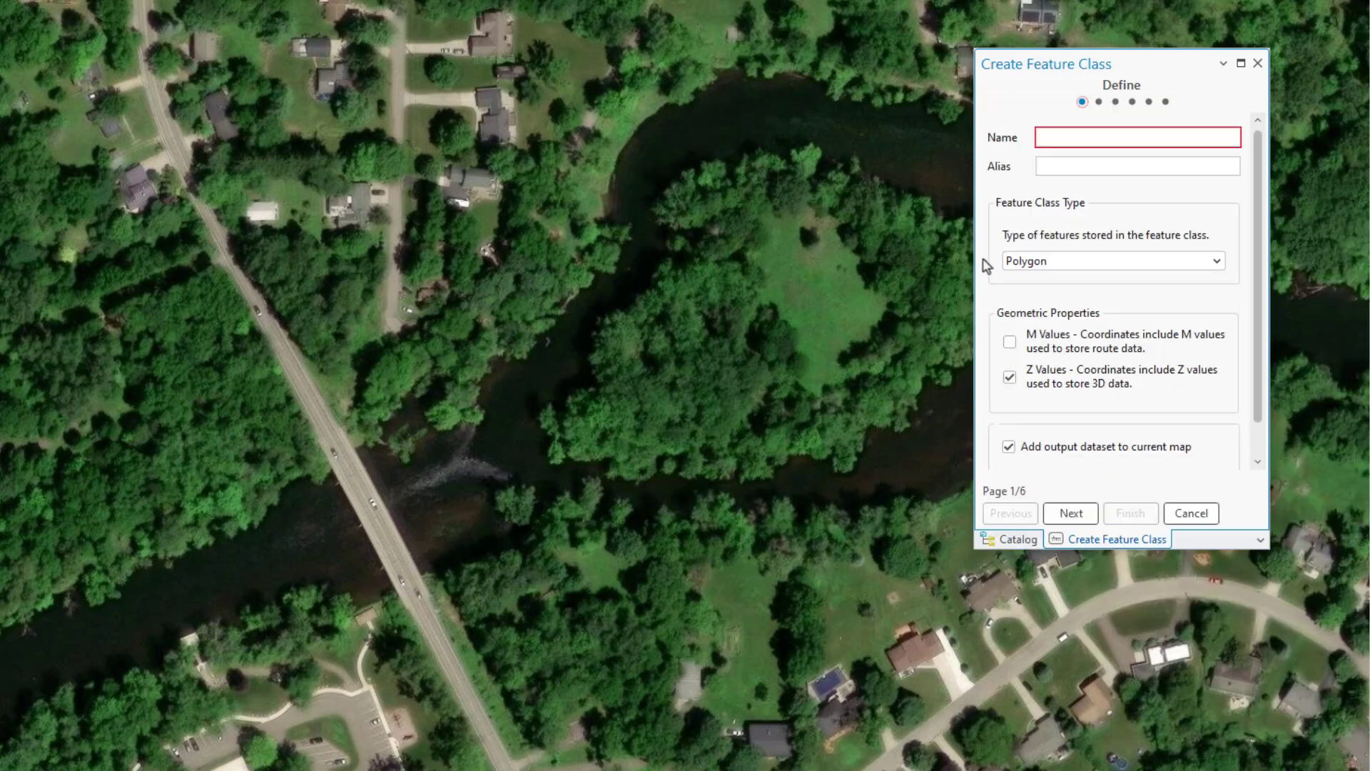
Create the polygon feature class as GrandRiver without Z values, and close the catalog
{"action": "type", "text": "GrandRiver"}
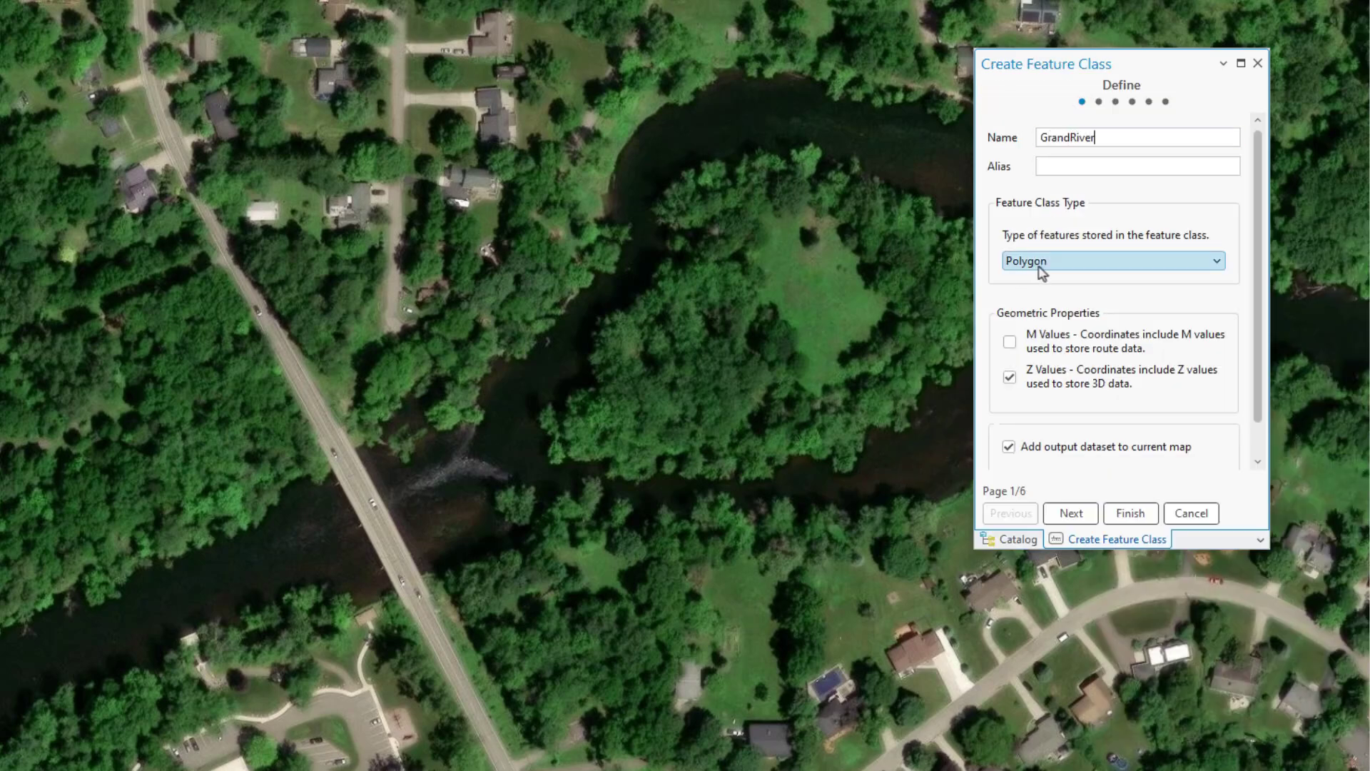
{"action": "left_click", "coordinate": [1010, 378]}
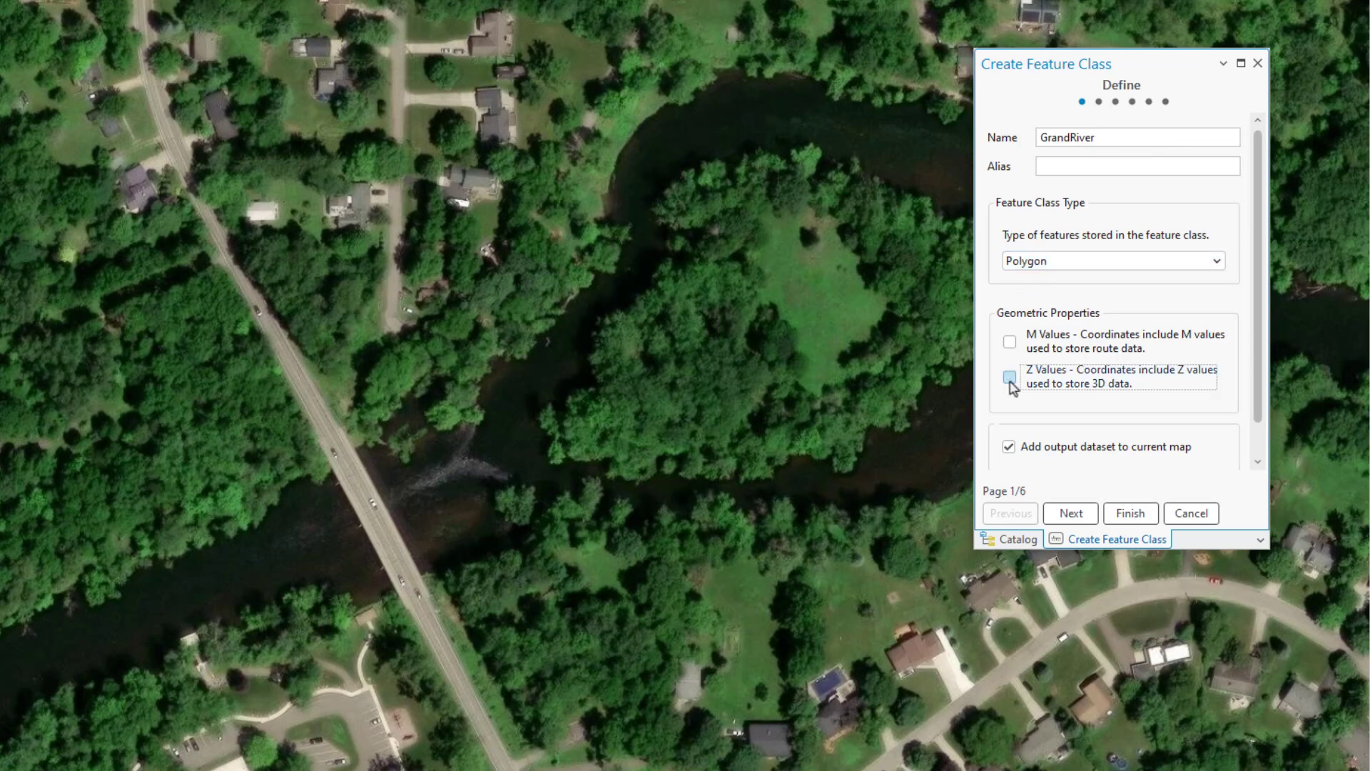
{"action": "left_click", "coordinate": [1131, 513]}
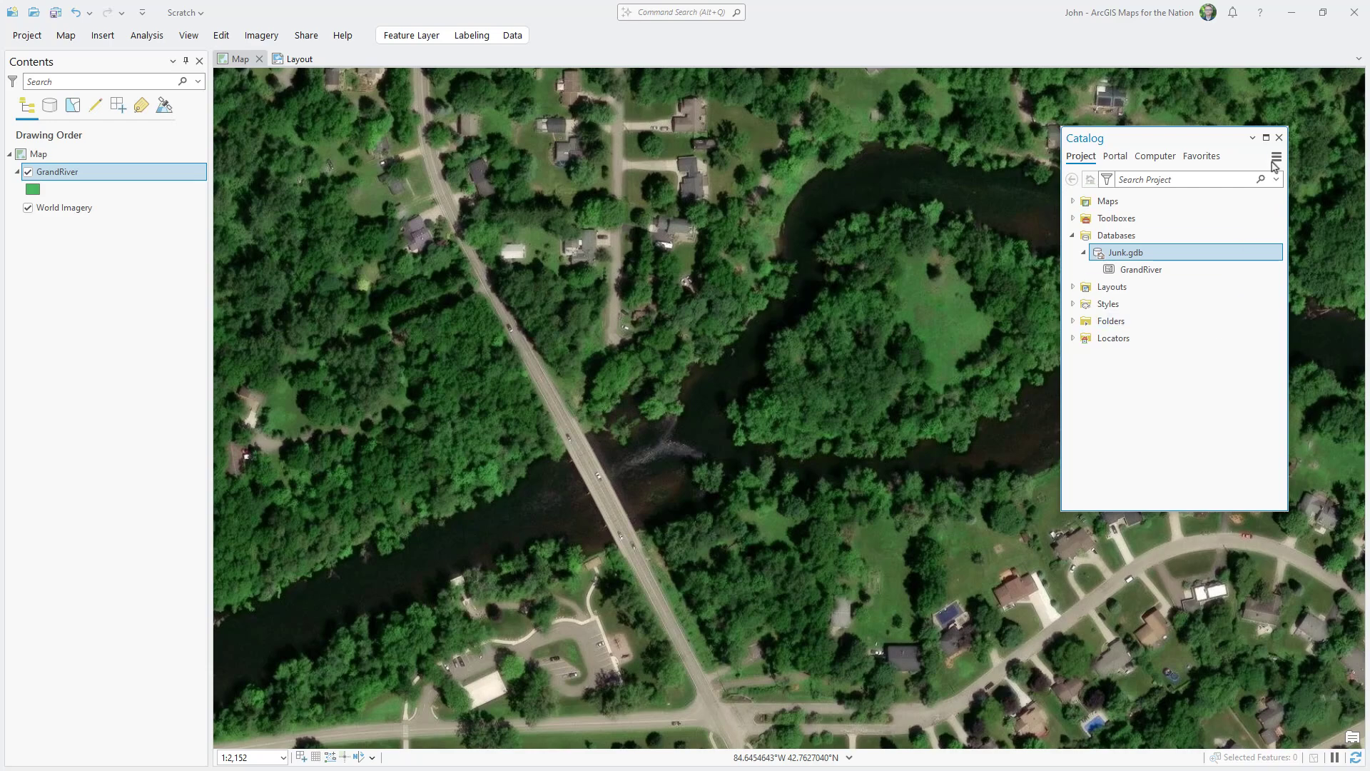
{"action": "left_click", "coordinate": [1278, 137]}
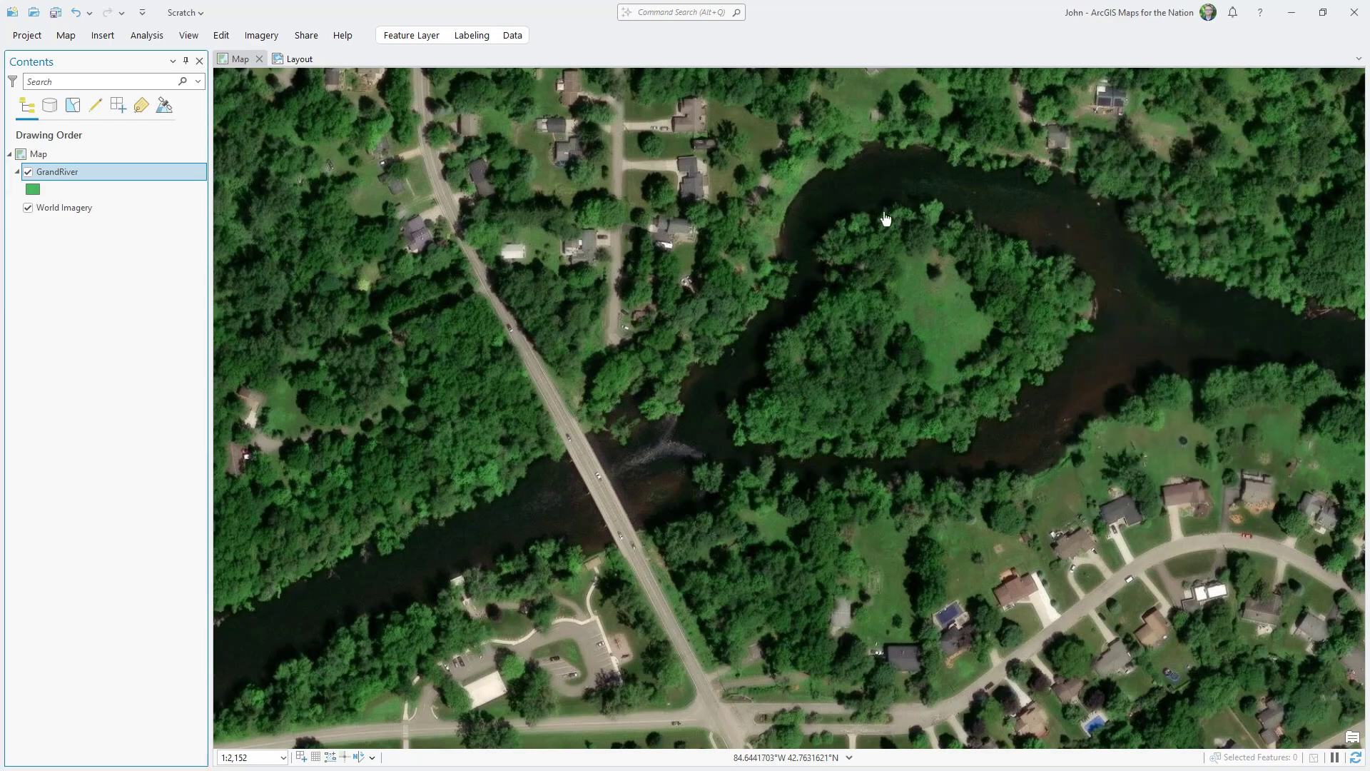
Set the GrandRiver layer's fill to aqua green (00FFC5) with 84% transparency
{"action": "left_click", "coordinate": [34, 190]}
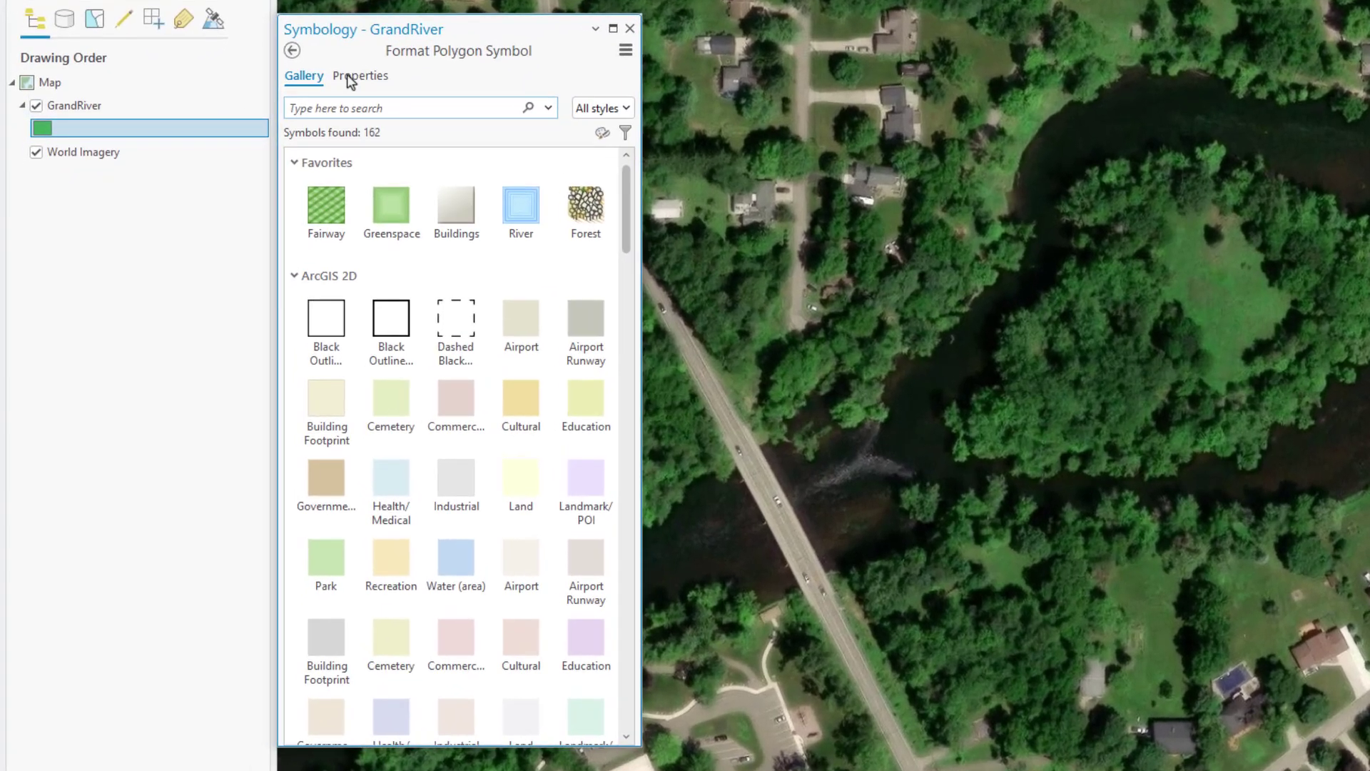
{"action": "left_click", "coordinate": [303, 116]}
{"action": "left_click", "coordinate": [538, 199]}
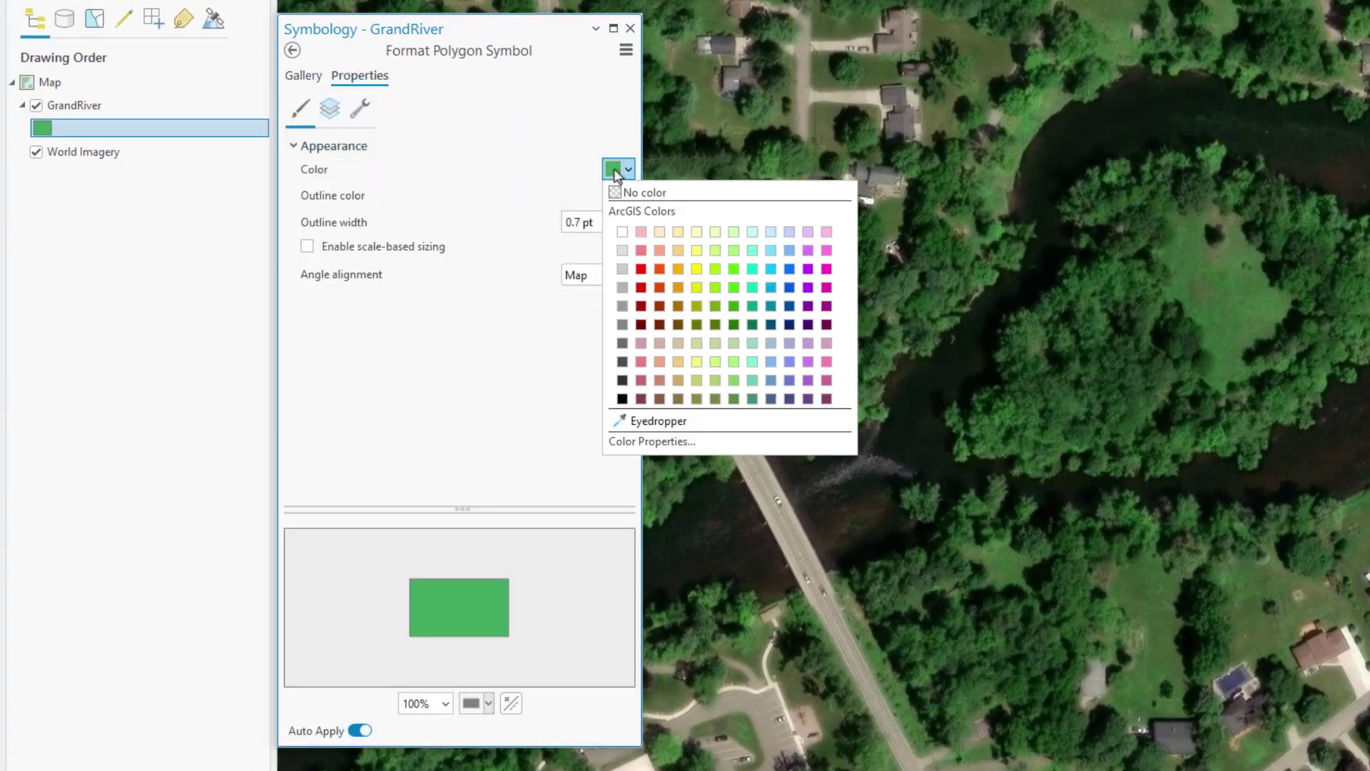
{"action": "left_click", "coordinate": [753, 268]}
{"action": "left_click", "coordinate": [618, 169]}
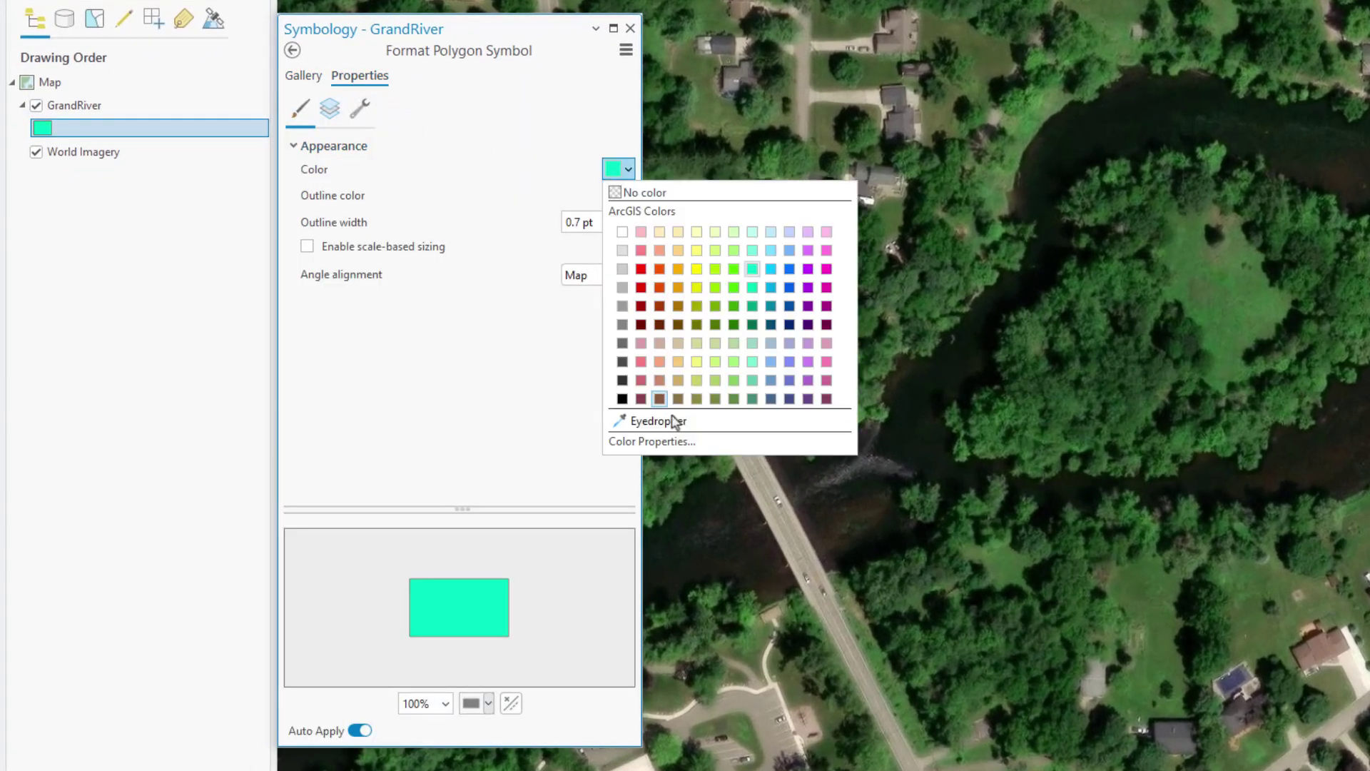
{"action": "left_click", "coordinate": [651, 441]}
{"action": "left_click_drag", "start_coordinate": [642, 471], "coordinate": [781, 465]}
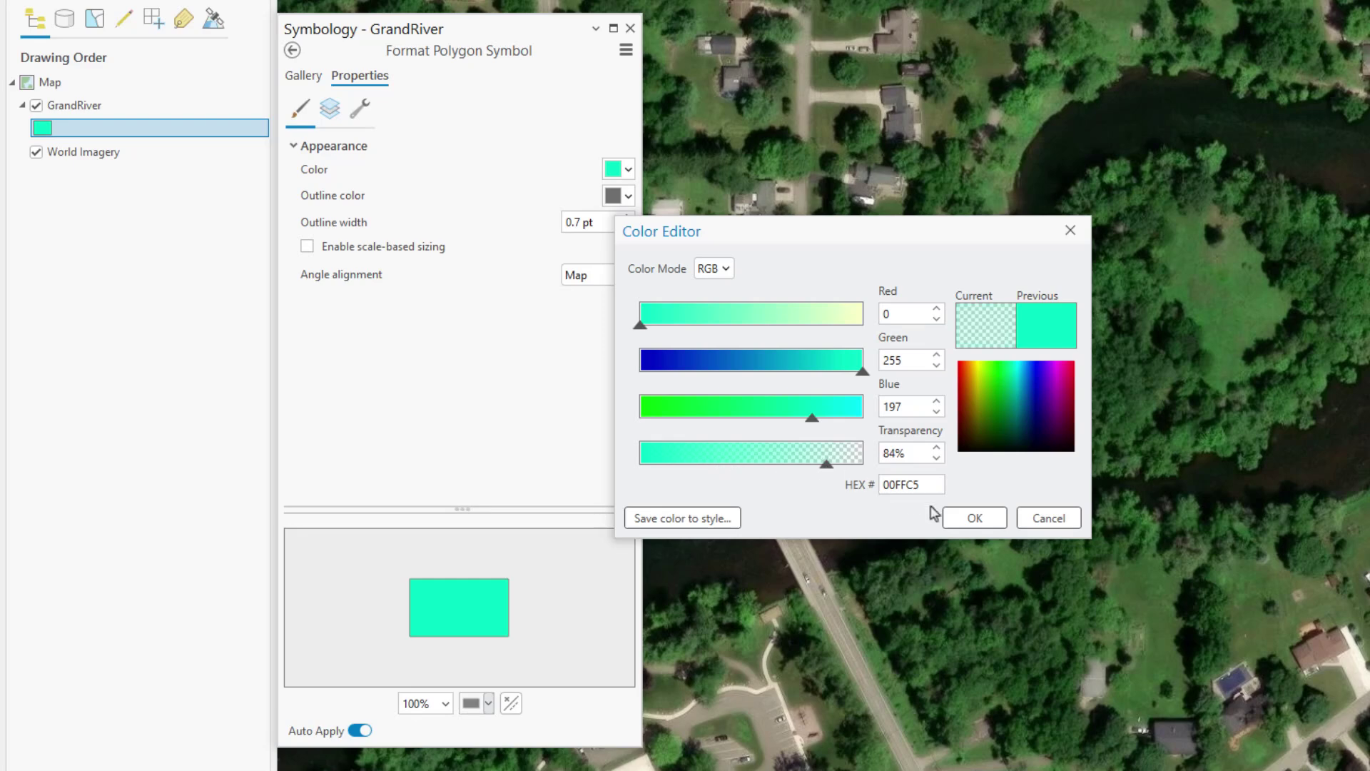
{"action": "left_click", "coordinate": [960, 517]}
Give the GrandRiver polygon symbol a yellow outline 1 pt wide and close the symbology settings
{"action": "left_click", "coordinate": [618, 196]}
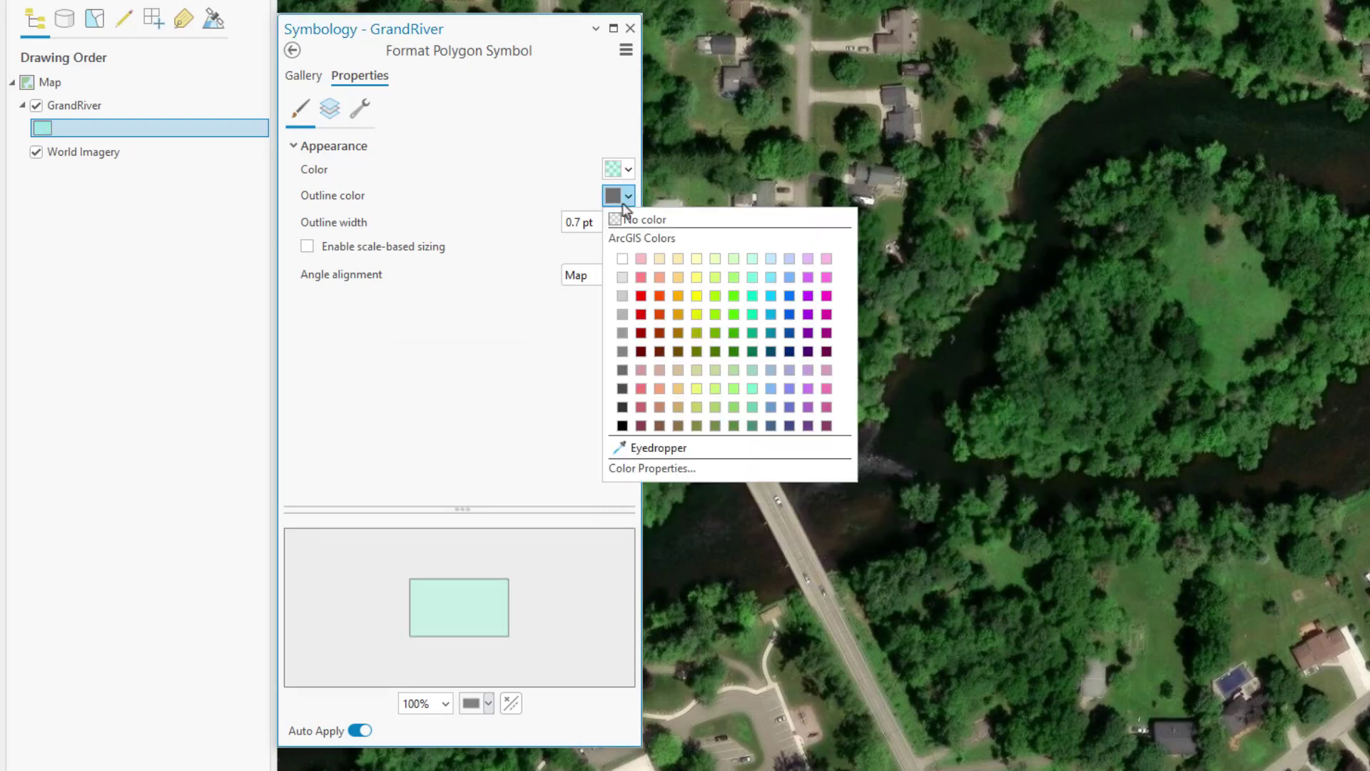
{"action": "left_click", "coordinate": [689, 296]}
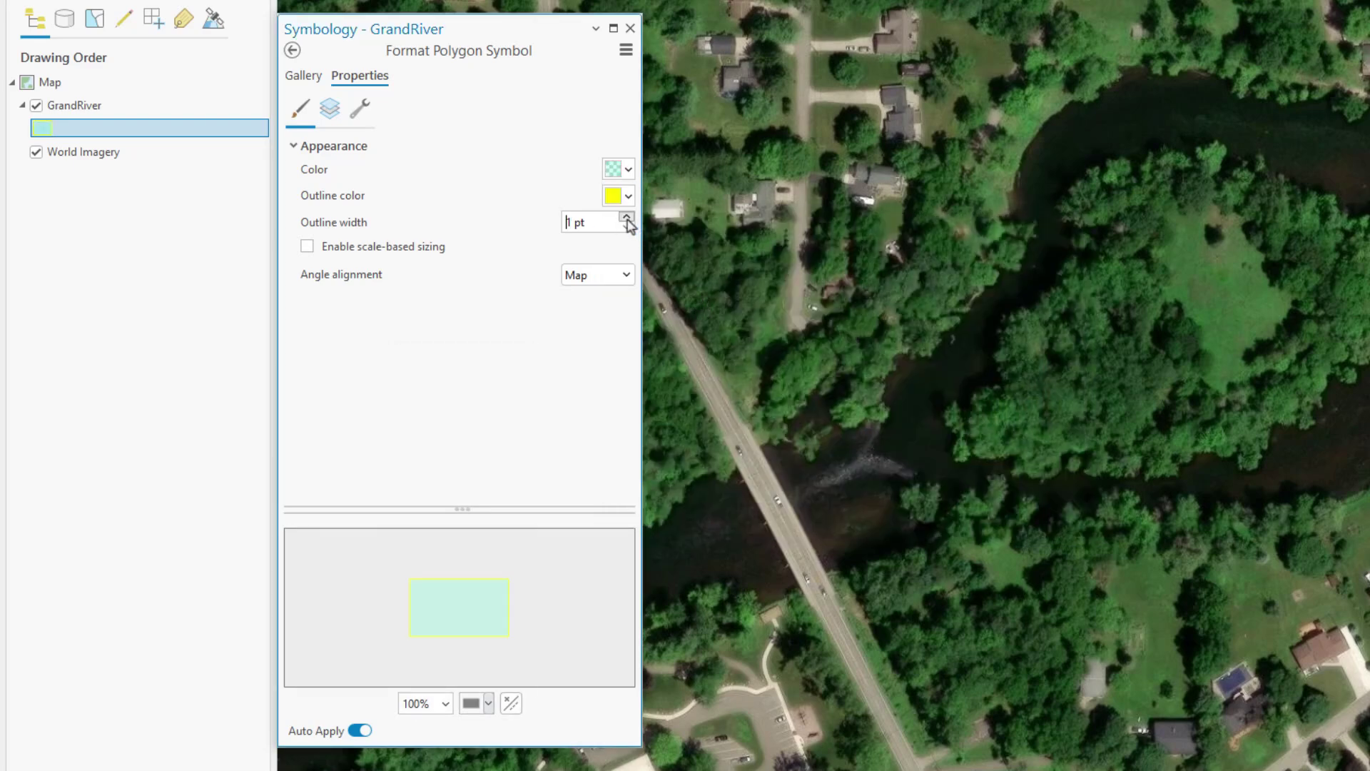
{"action": "left_click", "coordinate": [630, 28]}
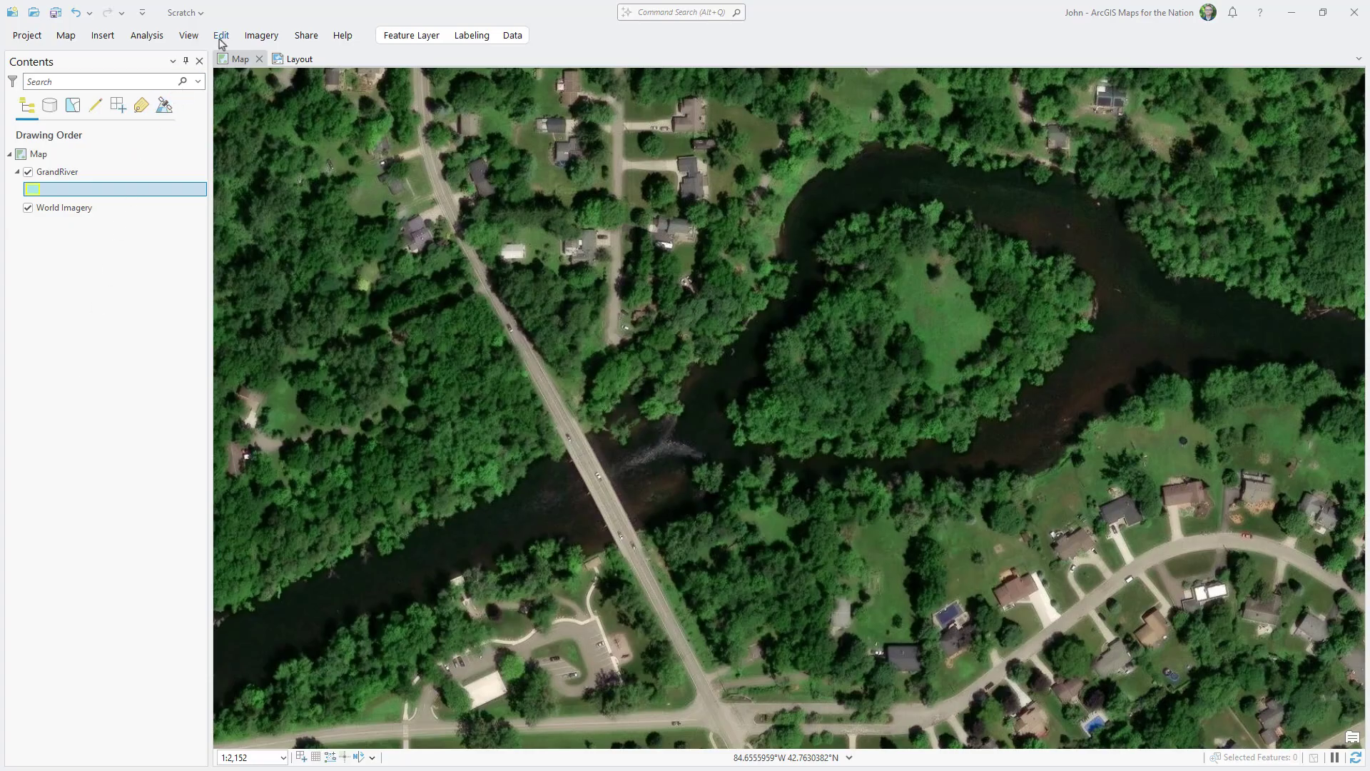
Trace a freehand GrandRiver polygon along both banks, from west of the bridge to partway across the island, and save
{"action": "left_click", "coordinate": [220, 36]}
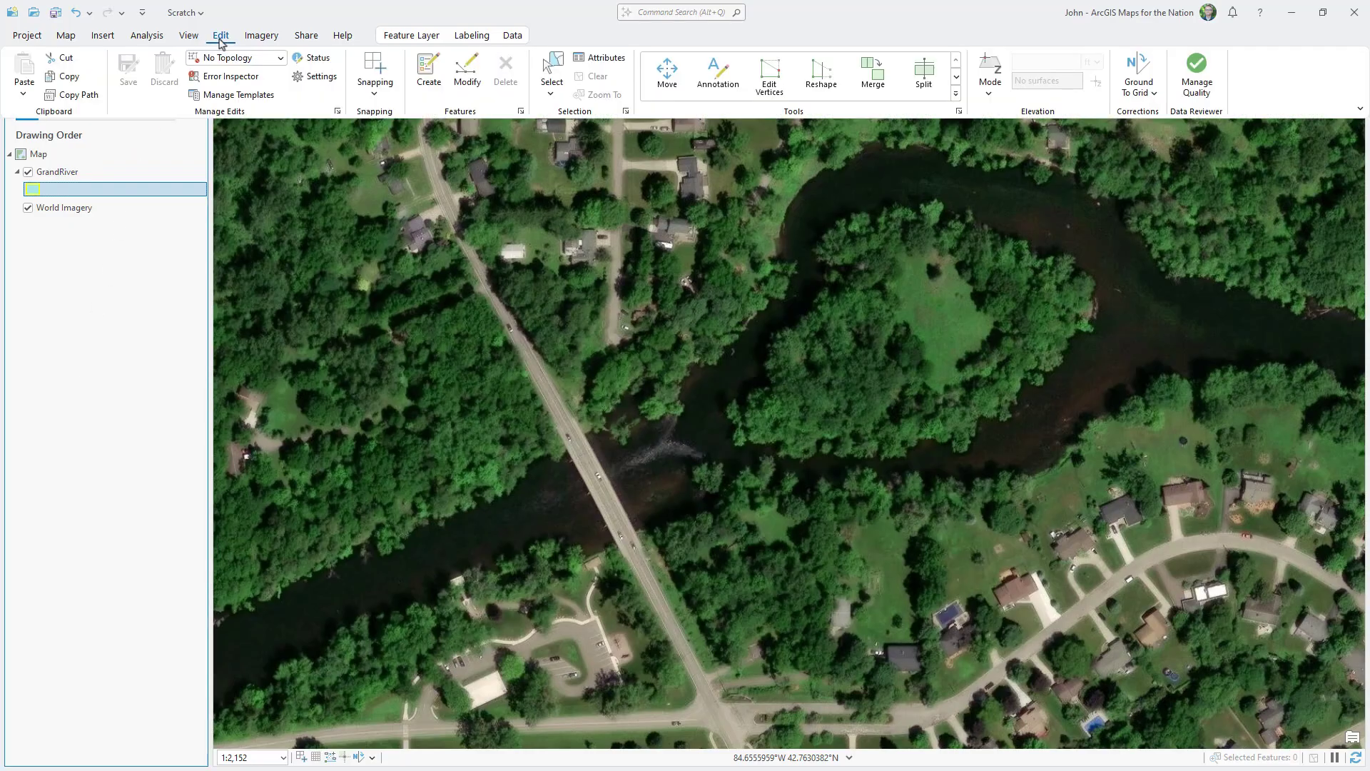
{"action": "left_click", "coordinate": [427, 74]}
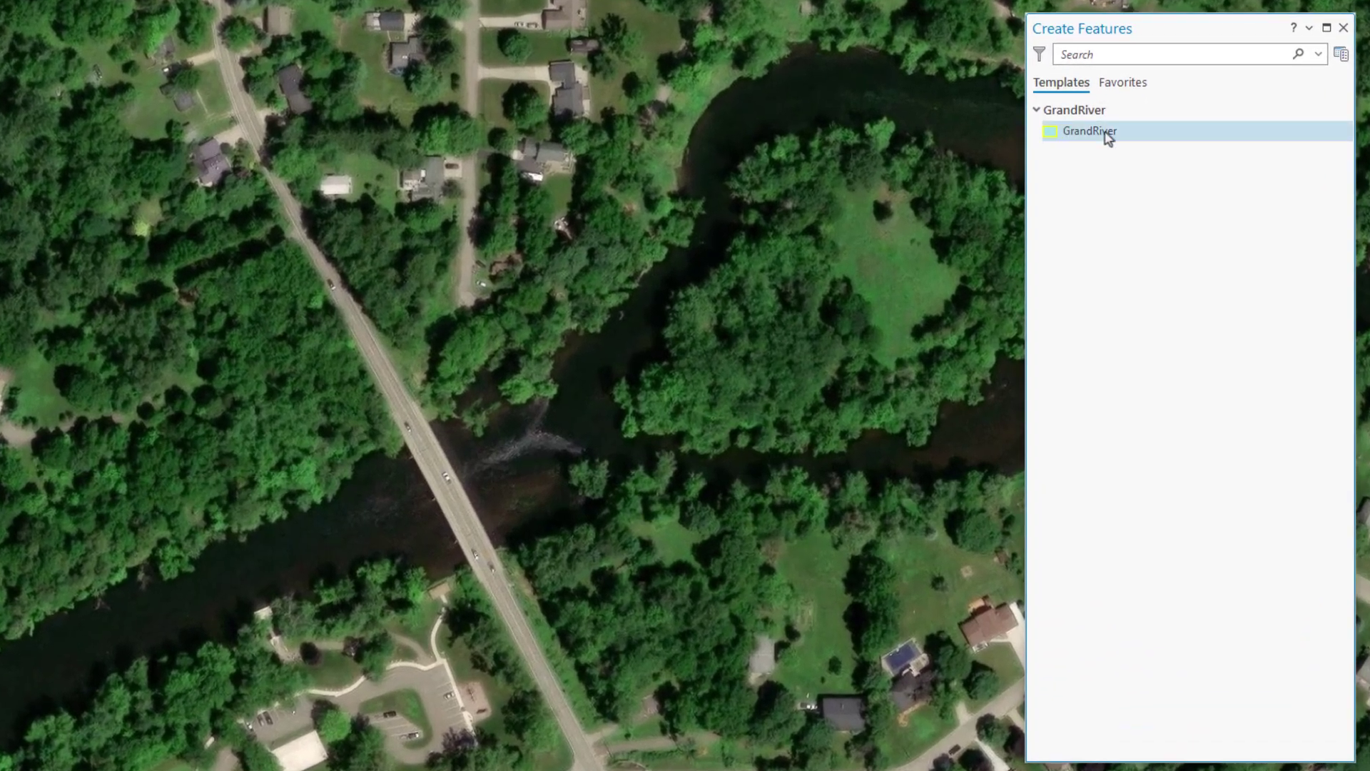
{"action": "left_click", "coordinate": [1107, 136]}
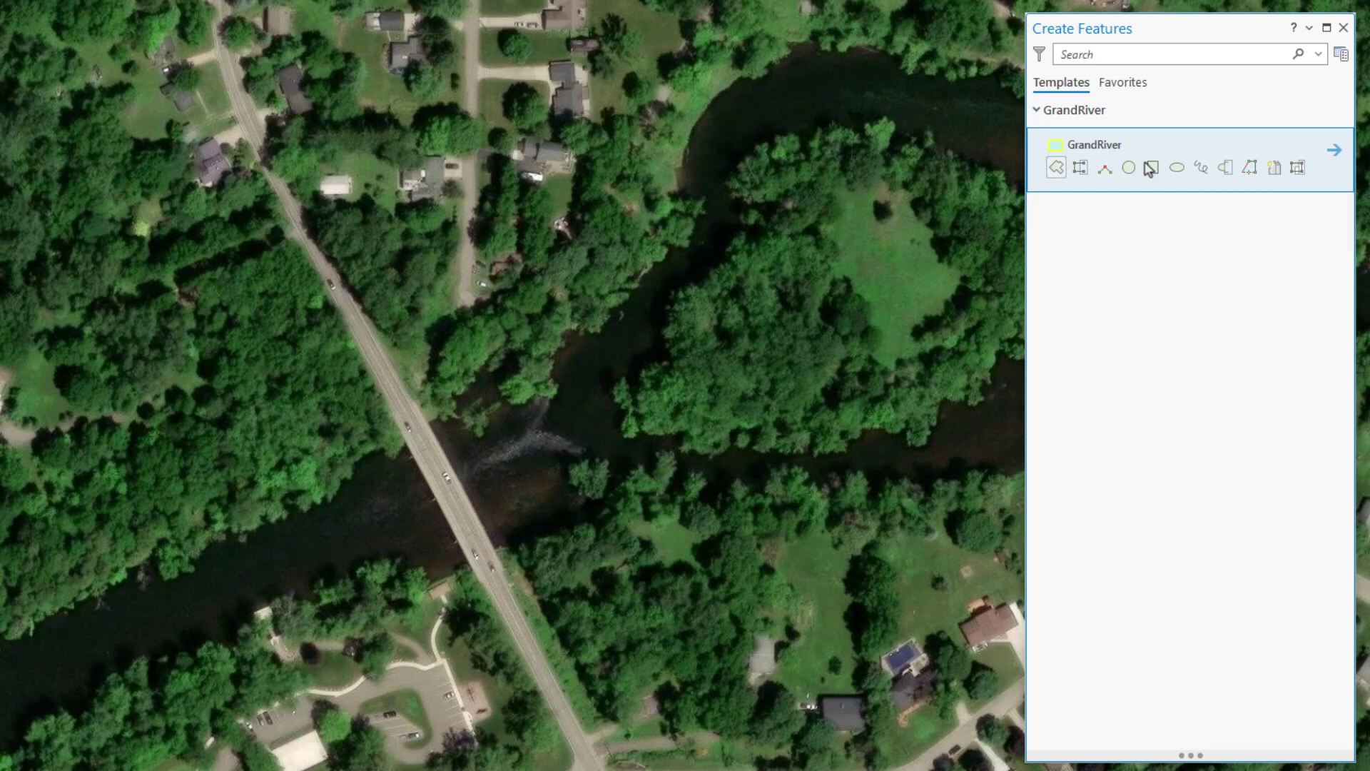
{"action": "left_click", "coordinate": [1057, 169]}
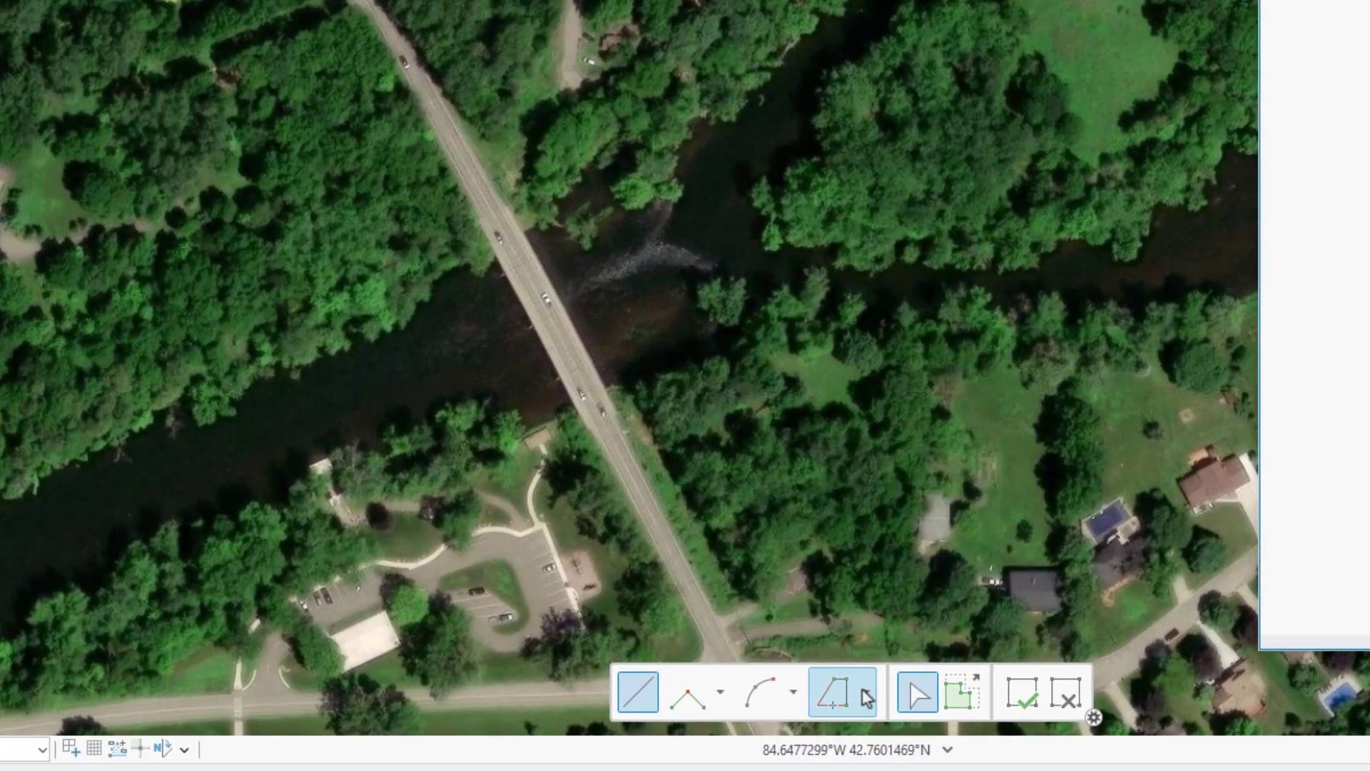
{"action": "mouse_move", "coordinate": [867, 697]}
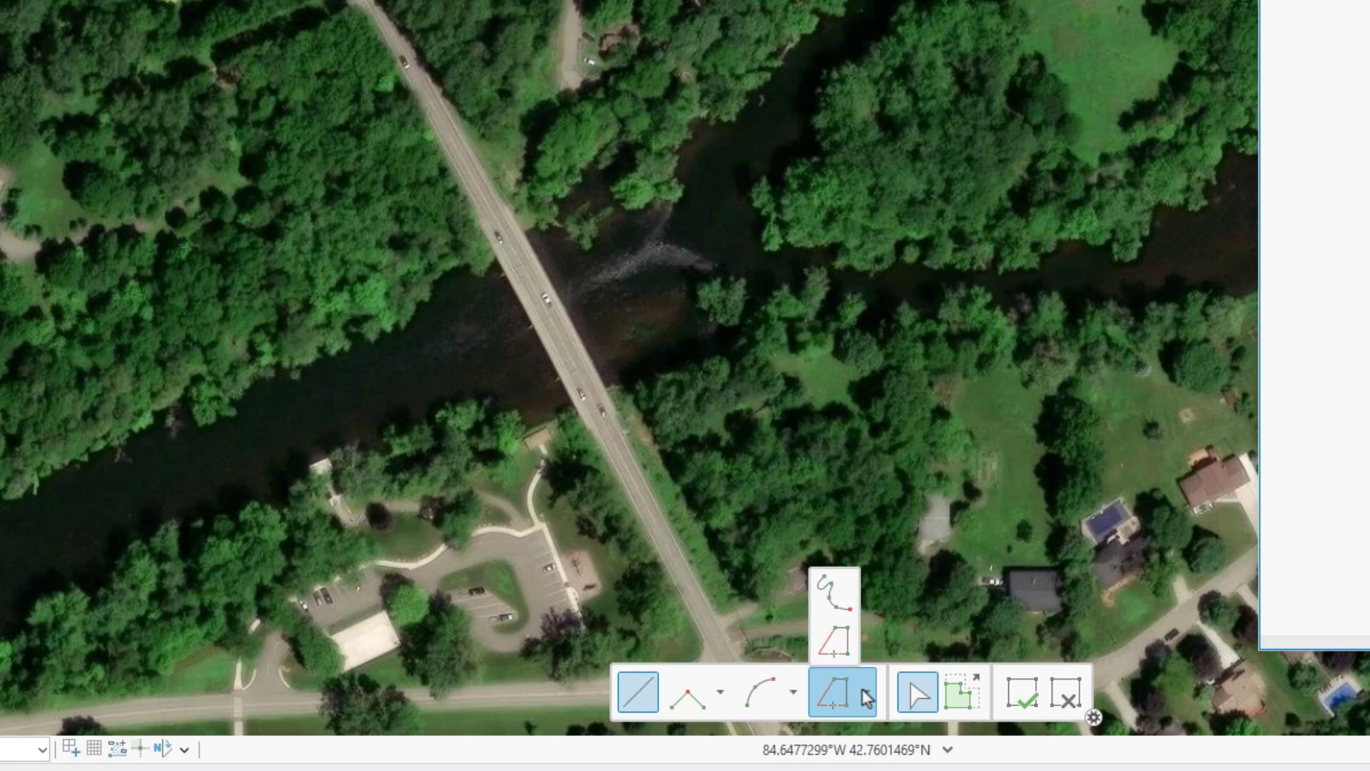
{"action": "left_click", "coordinate": [837, 602]}
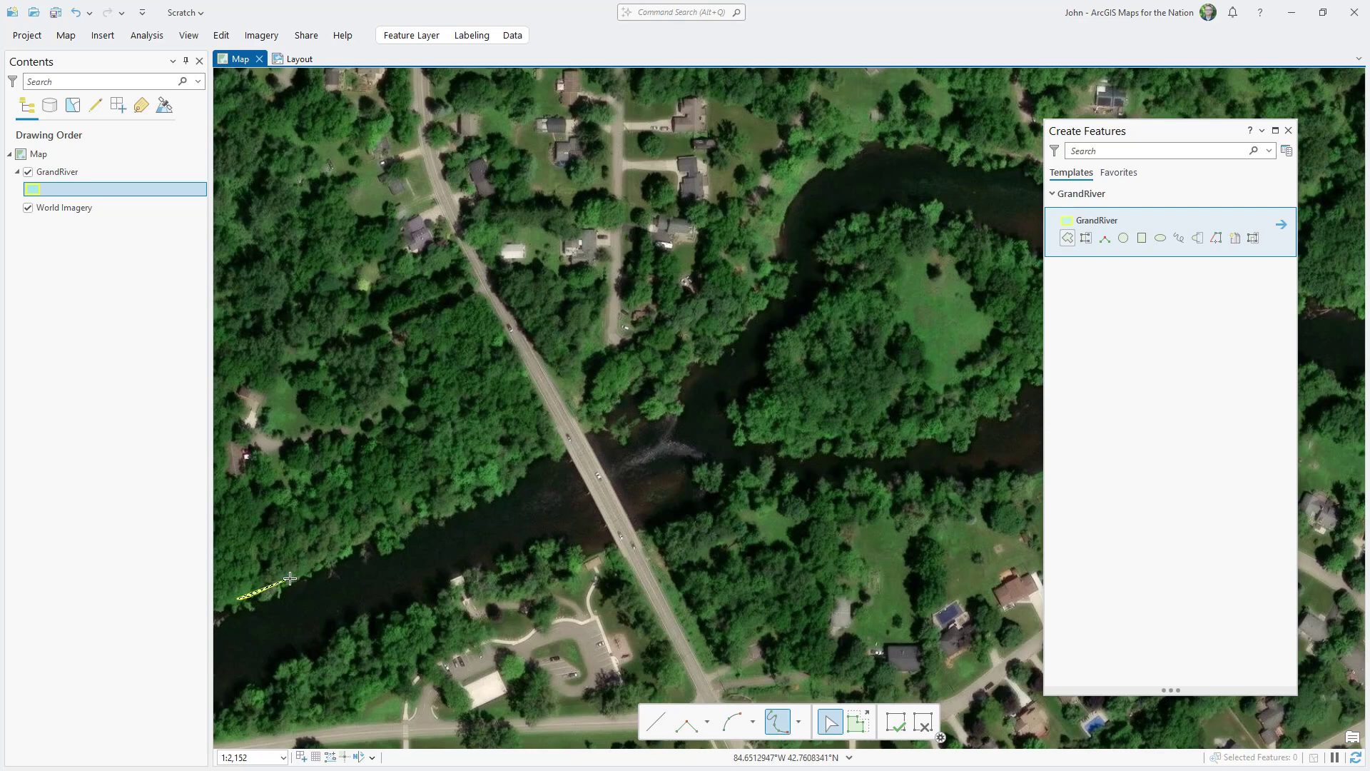
{"action": "mouse_move", "coordinate": [401, 525]}
{"action": "left_mouse_down"}
{"action": "mouse_move", "coordinate": [598, 425]}
{"action": "mouse_move", "coordinate": [652, 369]}
{"action": "mouse_move", "coordinate": [721, 335]}
{"action": "mouse_move", "coordinate": [775, 278]}
{"action": "mouse_move", "coordinate": [797, 199]}
{"action": "mouse_move", "coordinate": [838, 160]}
{"action": "mouse_move", "coordinate": [895, 136]}
{"action": "mouse_move", "coordinate": [1012, 154]}
{"action": "mouse_move", "coordinate": [1016, 312]}
{"action": "mouse_move", "coordinate": [998, 486]}
{"action": "mouse_move", "coordinate": [729, 498]}
{"action": "mouse_move", "coordinate": [463, 593]}
{"action": "mouse_move", "coordinate": [293, 694]}
{"action": "left_mouse_up"}
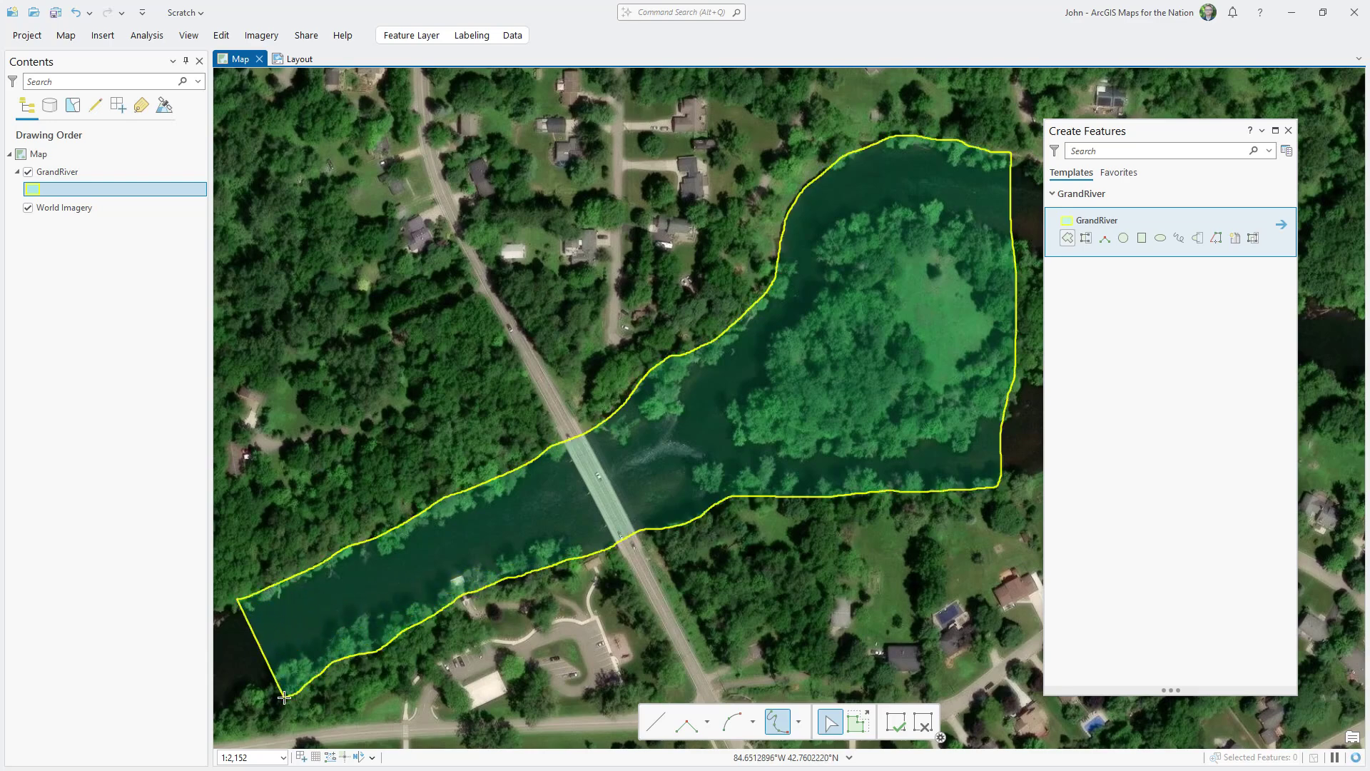
{"action": "key", "text": "ctrl+s"}
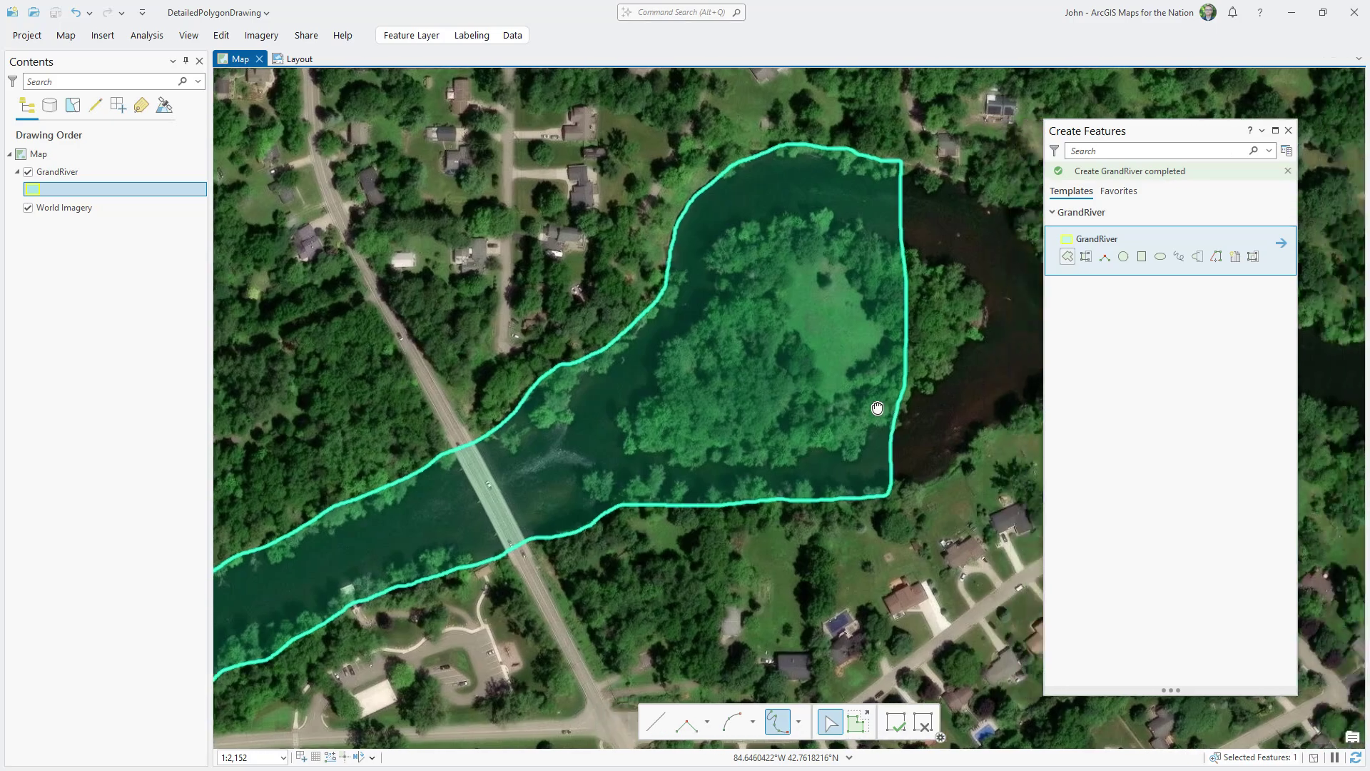
Trace a second freehand GrandRiver polygon over the river's eastern stretch, overlapping the first polygon's east edge
{"action": "left_click_drag", "start_coordinate": [872, 398], "coordinate": [464, 469]}
{"action": "left_click_drag", "start_coordinate": [463, 469], "coordinate": [448, 477]}
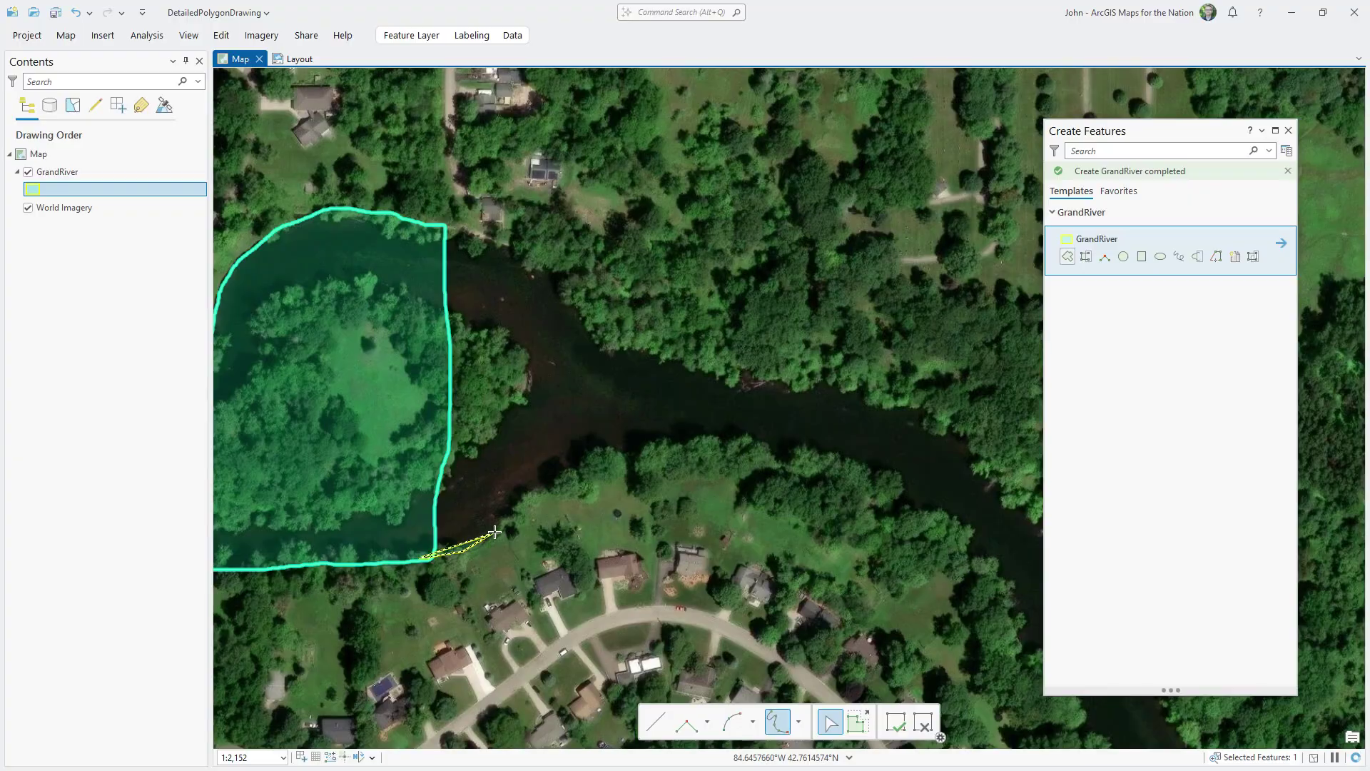
{"action": "mouse_move", "coordinate": [495, 532]}
{"action": "left_mouse_down"}
{"action": "mouse_move", "coordinate": [628, 454]}
{"action": "mouse_move", "coordinate": [737, 448]}
{"action": "mouse_move", "coordinate": [781, 461]}
{"action": "mouse_move", "coordinate": [803, 383]}
{"action": "mouse_move", "coordinate": [660, 330]}
{"action": "mouse_move", "coordinate": [618, 329]}
{"action": "mouse_move", "coordinate": [568, 261]}
{"action": "mouse_move", "coordinate": [436, 234]}
{"action": "left_mouse_up"}
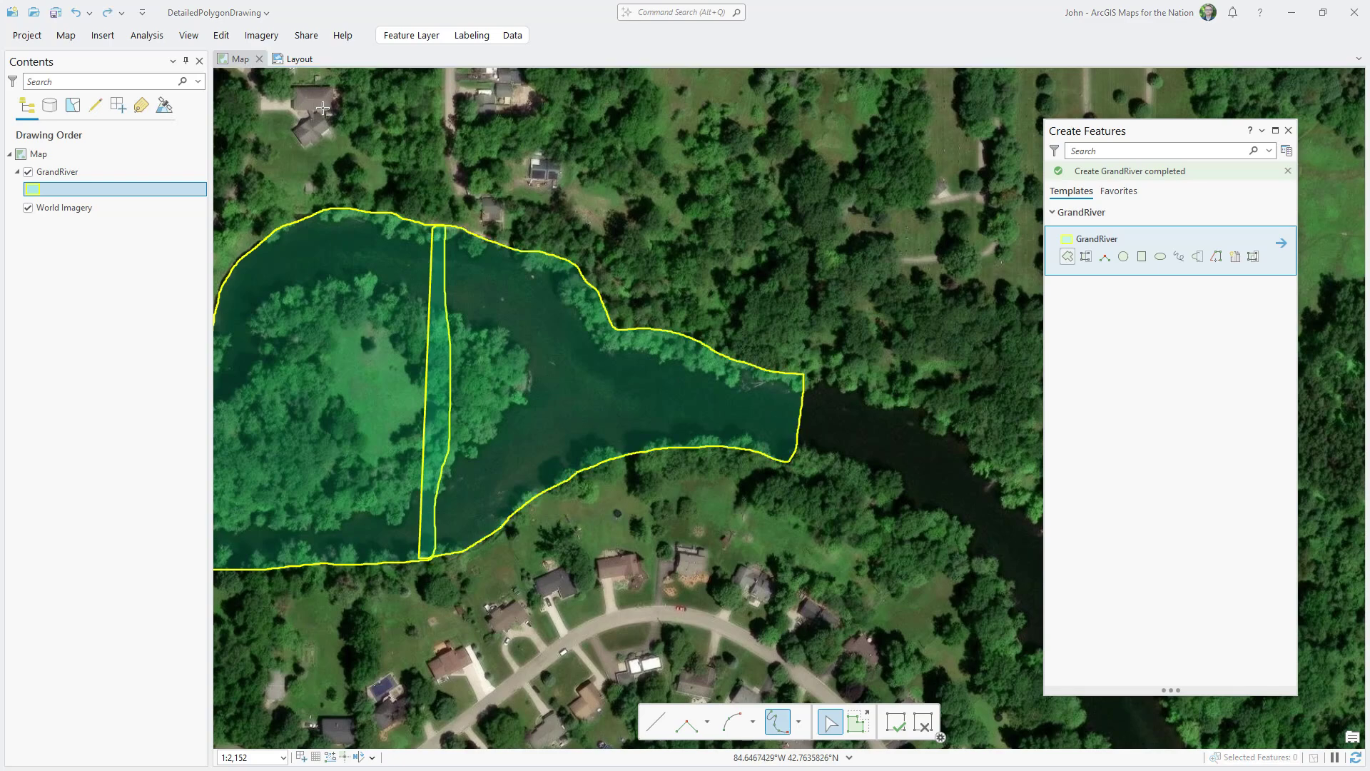
Merge the two overlapping GrandRiver polygons into one existing feature
{"action": "left_click", "coordinate": [221, 35]}
{"action": "left_click", "coordinate": [468, 84]}
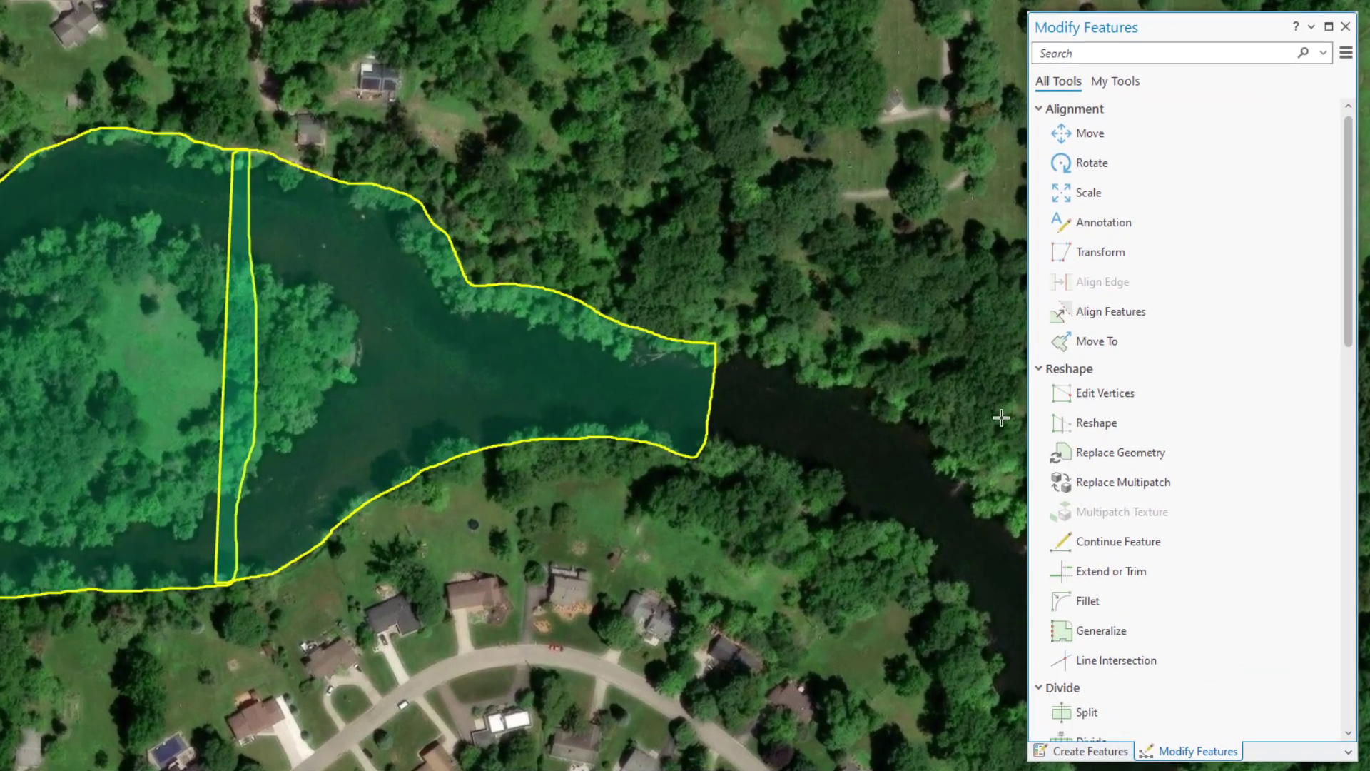
{"action": "scroll", "coordinate": [1190, 520], "scroll_direction": "down", "scroll_amount": 5}
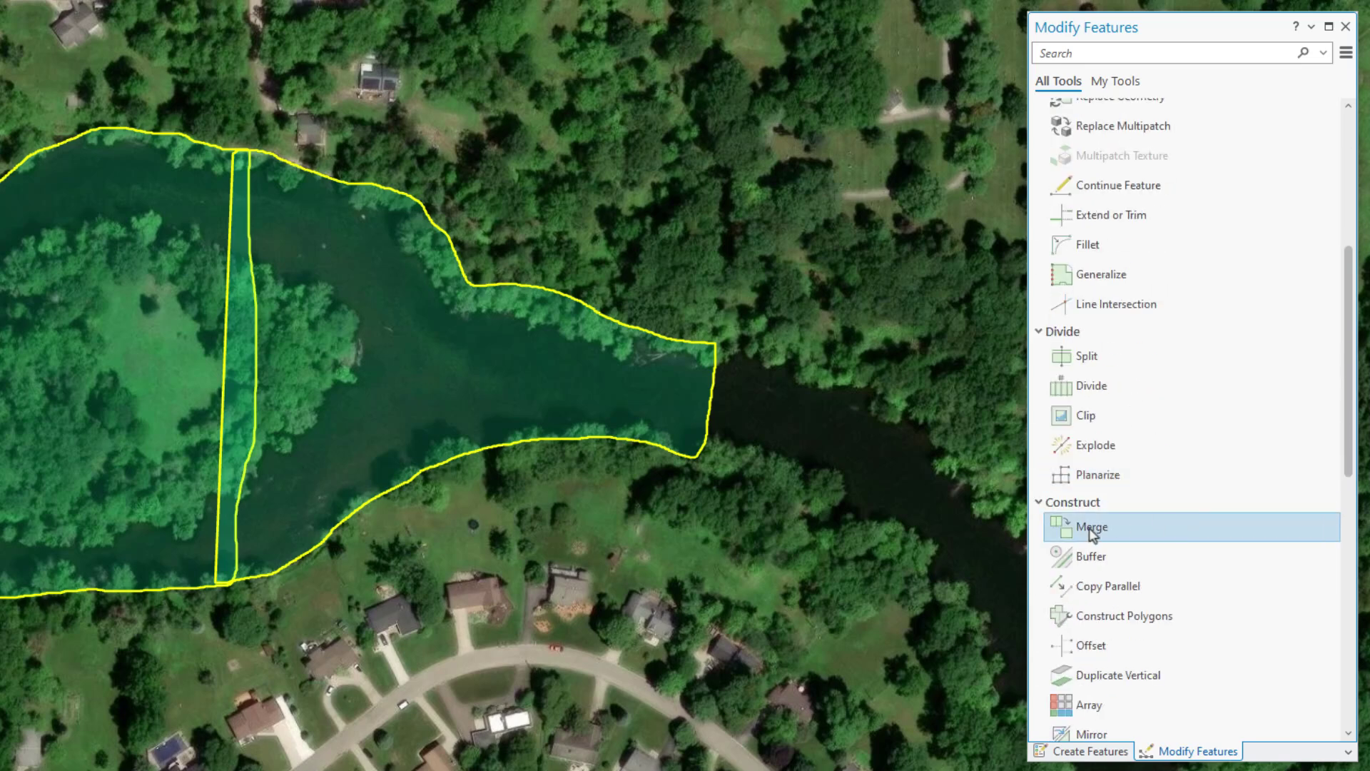
{"action": "left_click", "coordinate": [1092, 527]}
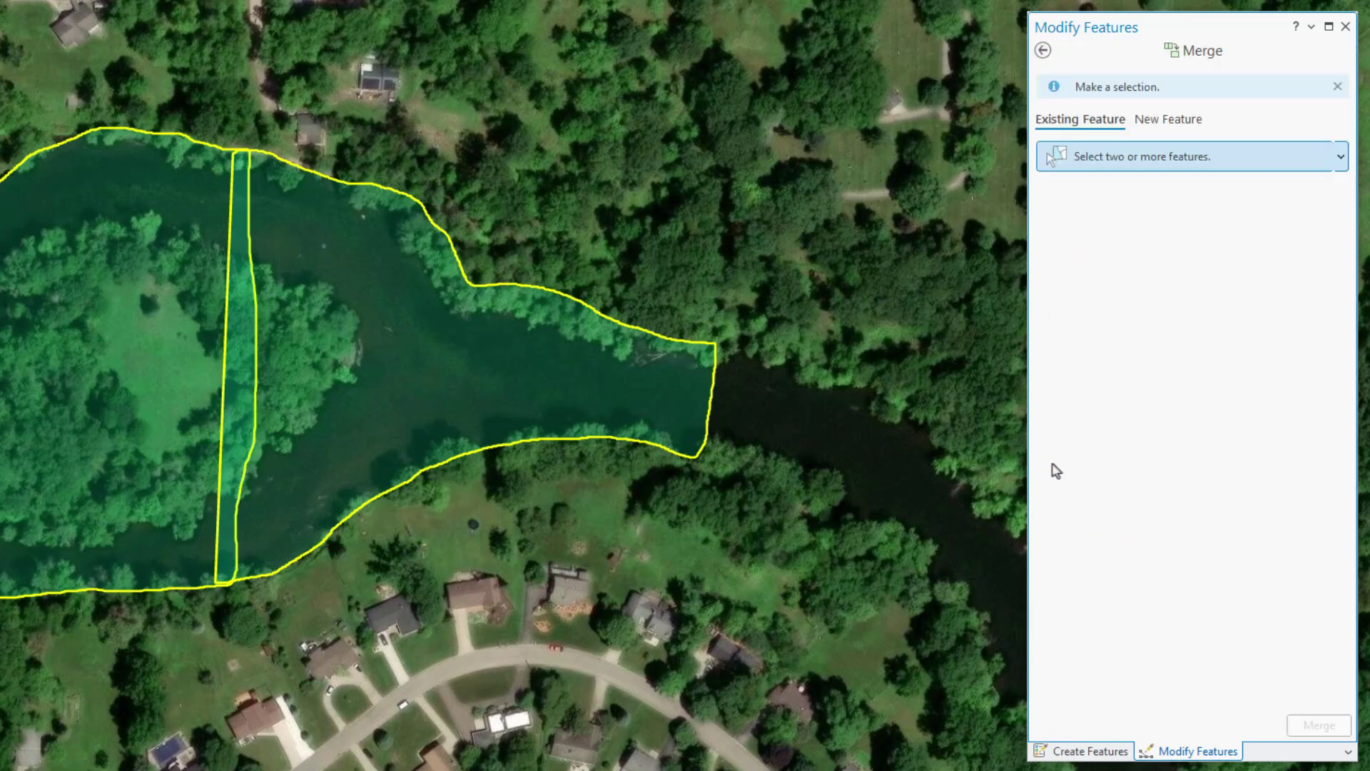
{"action": "left_click_drag", "start_coordinate": [214, 160], "coordinate": [287, 184]}
{"action": "left_click", "coordinate": [1316, 725]}
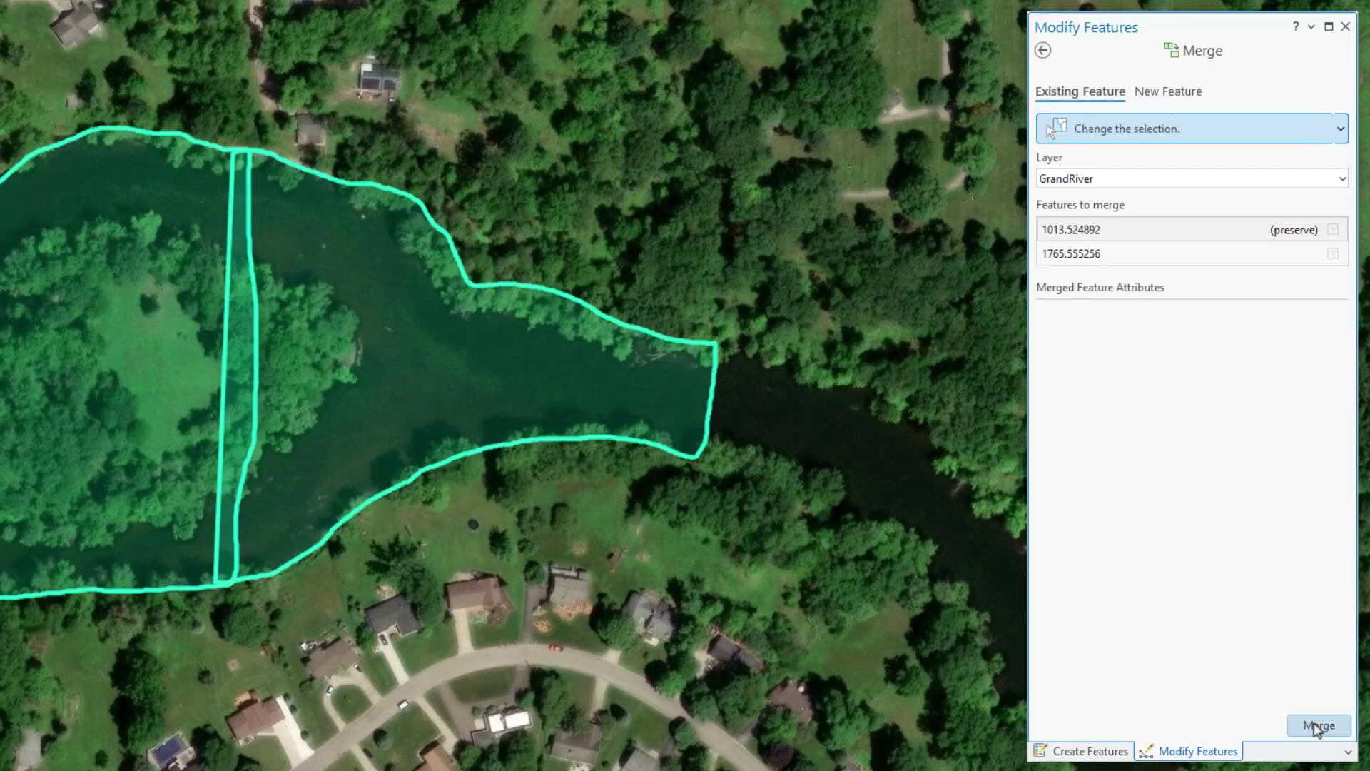
Reshape the merged GrandRiver polygon with a freehand trace that extends its east end farther downstream along both banks
{"action": "left_click", "coordinate": [1043, 51]}
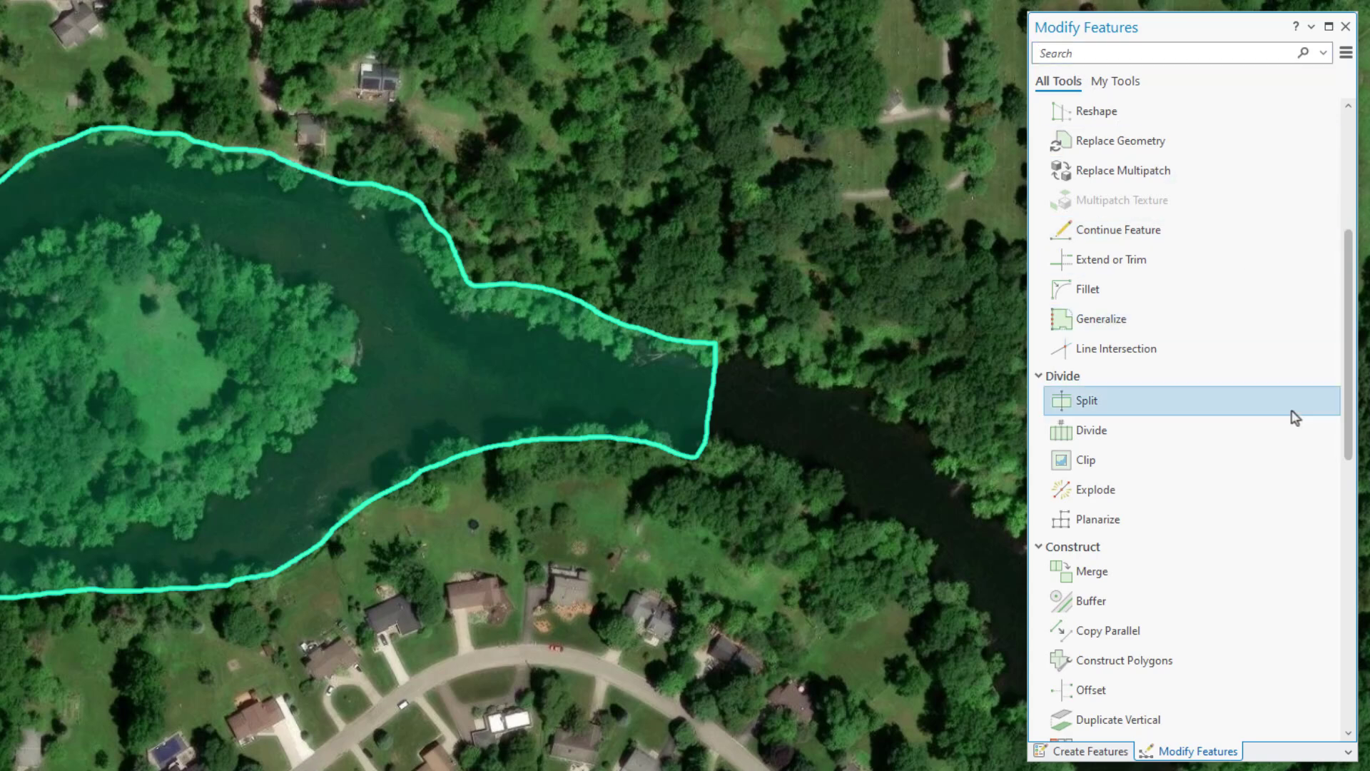
{"action": "scroll", "coordinate": [1289, 489], "scroll_direction": "up", "scroll_amount": 1}
{"action": "scroll", "coordinate": [1291, 492], "scroll_direction": "up", "scroll_amount": 5}
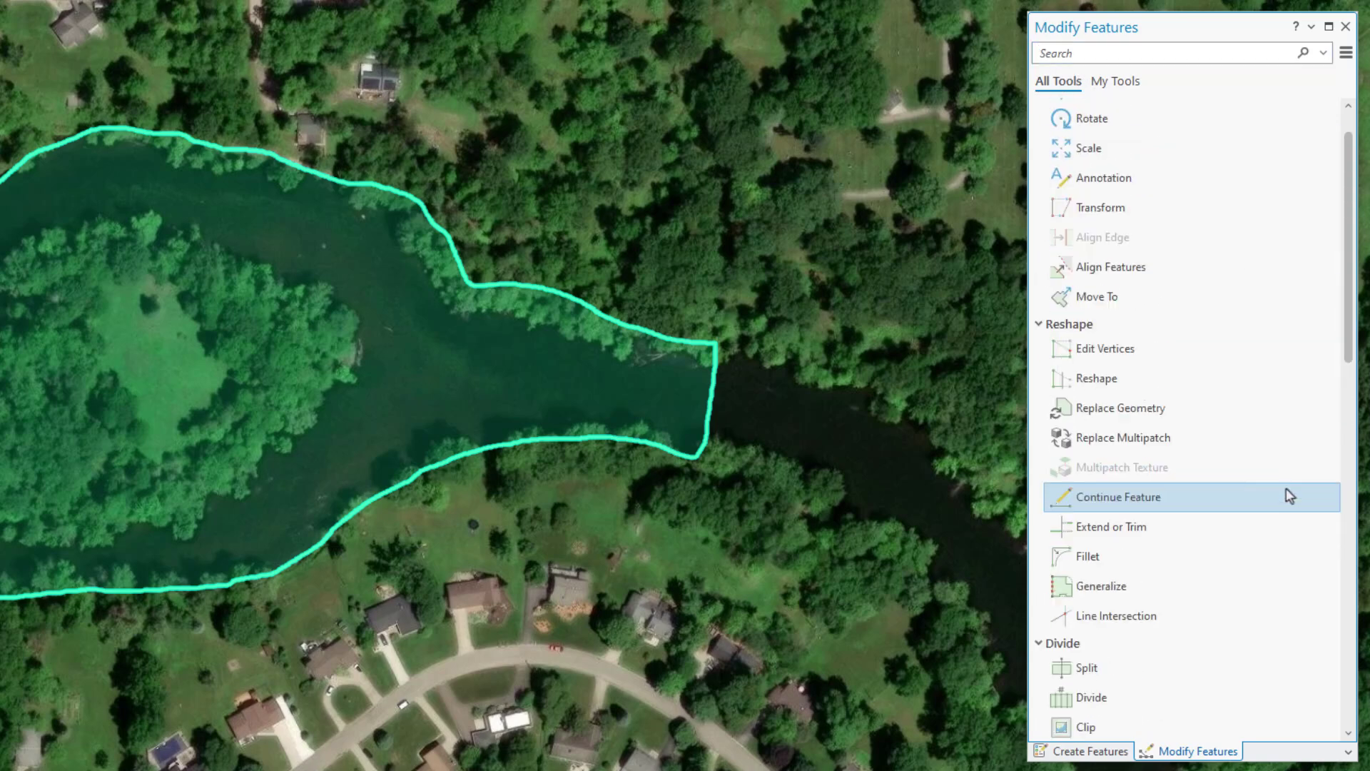
{"action": "scroll", "coordinate": [1277, 493], "scroll_direction": "up", "scroll_amount": 1}
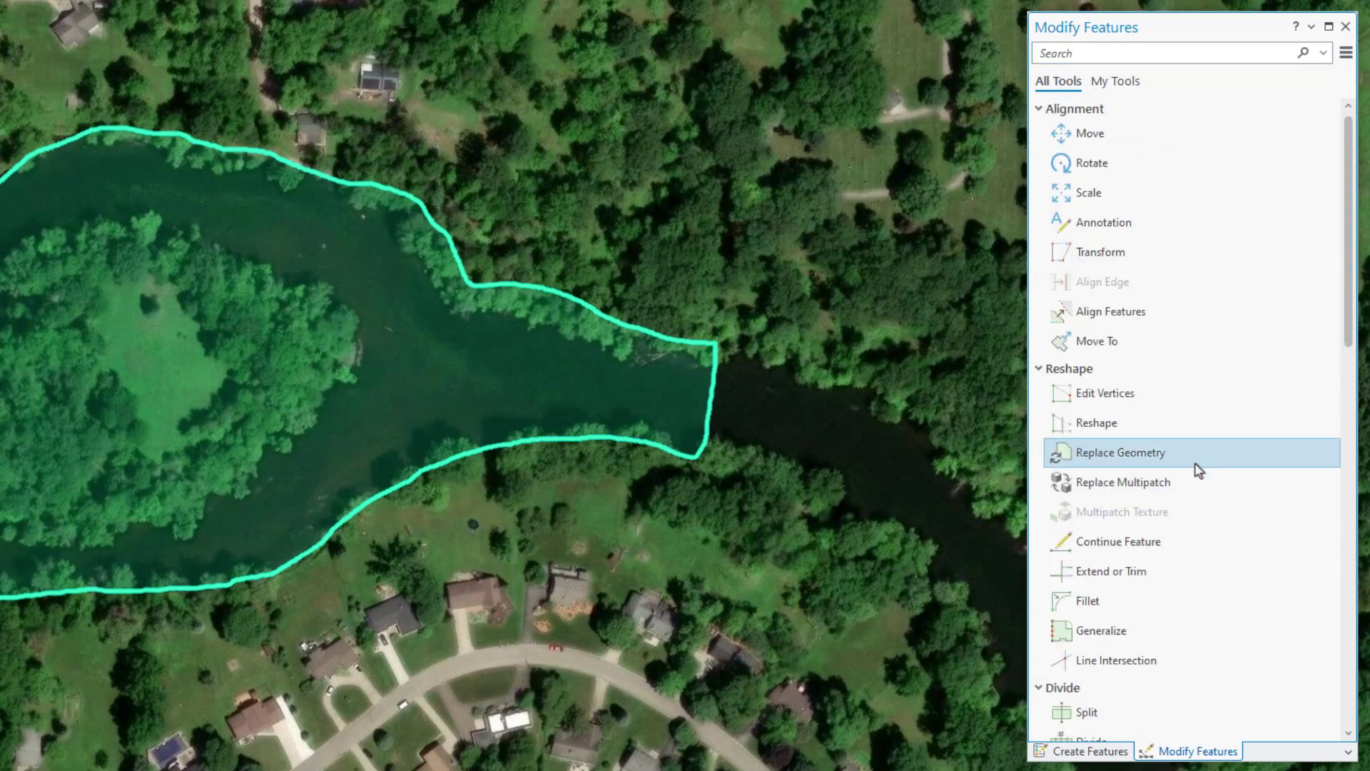
{"action": "left_click", "coordinate": [1156, 428]}
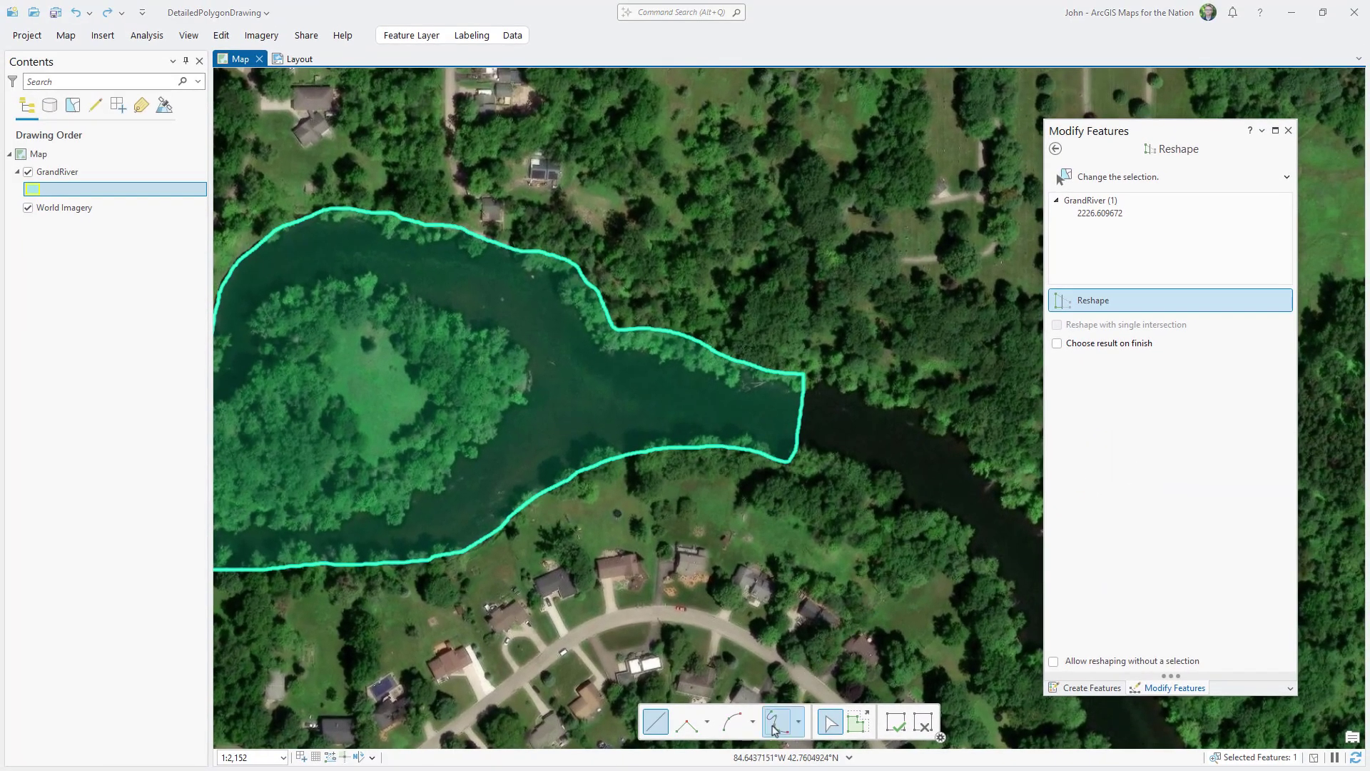
{"action": "left_click", "coordinate": [773, 727]}
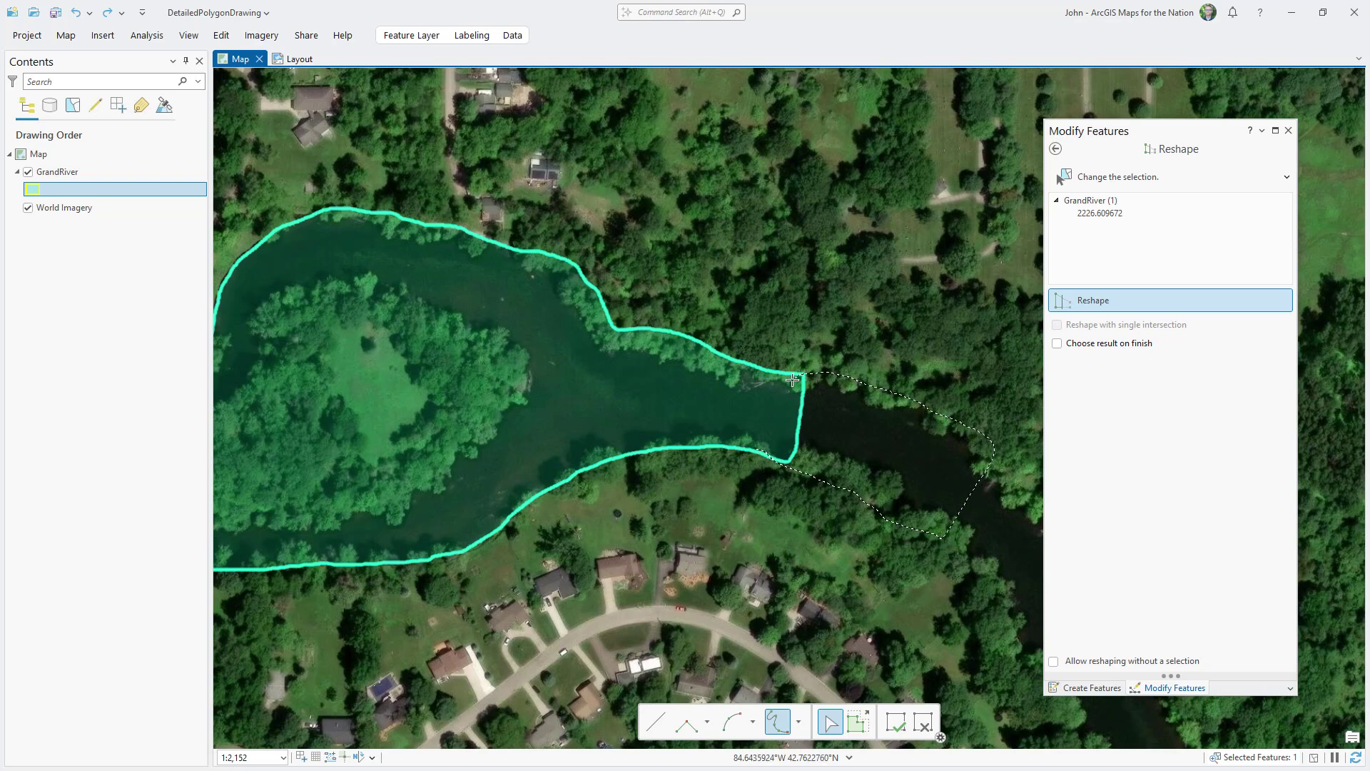
{"action": "double_click", "coordinate": [792, 380]}
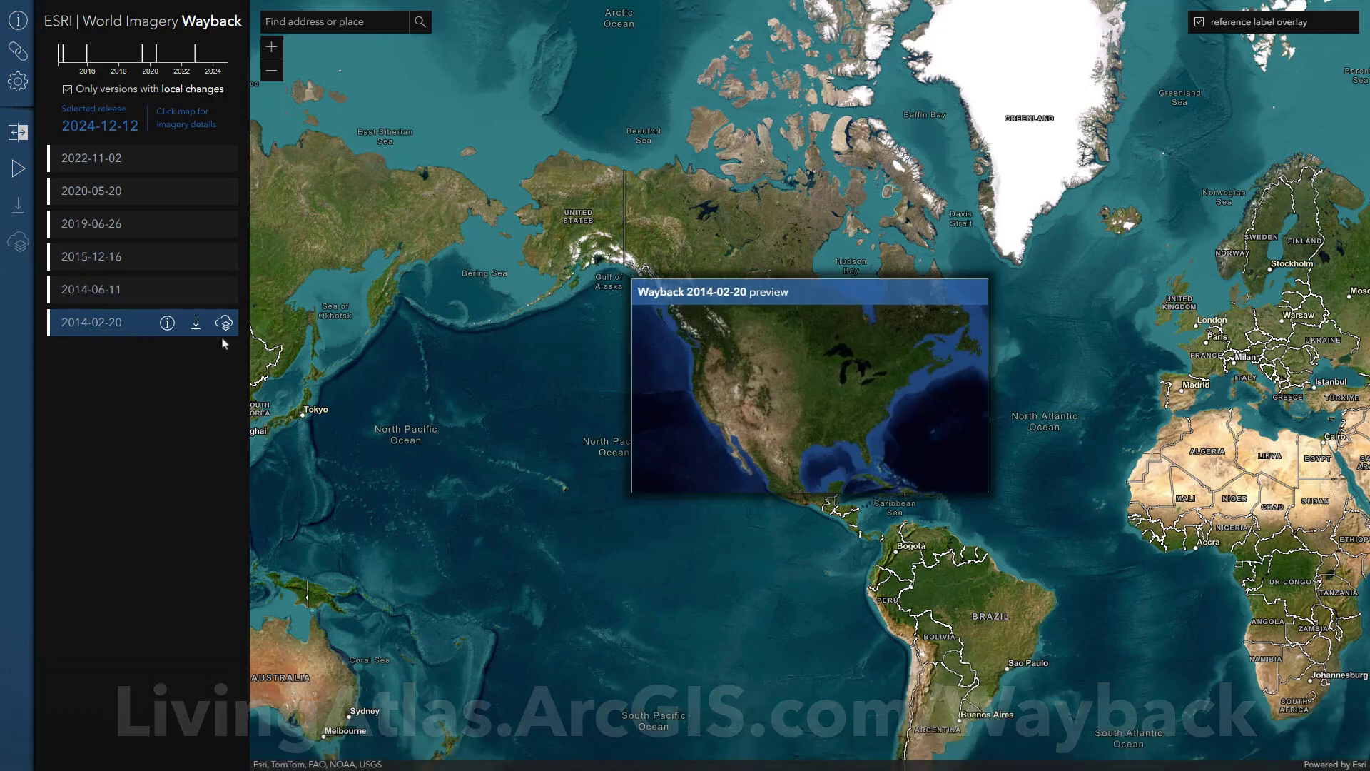
Find the Grand River island near Webster Rd in World Imagery Wayback and select the 2022-01-12 release
{"action": "scroll", "coordinate": [862, 378], "scroll_direction": "up", "scroll_amount": 4}
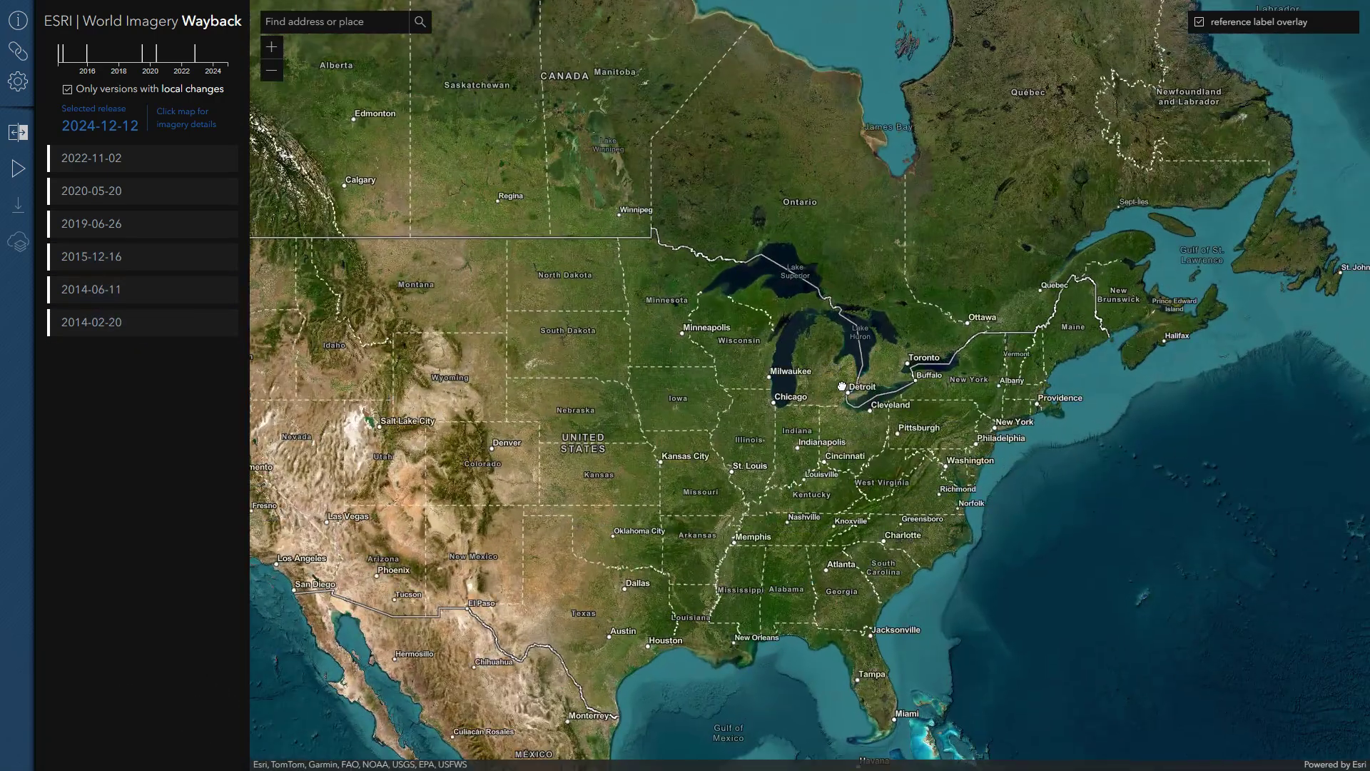
{"action": "scroll", "coordinate": [803, 397], "scroll_direction": "up", "scroll_amount": 4}
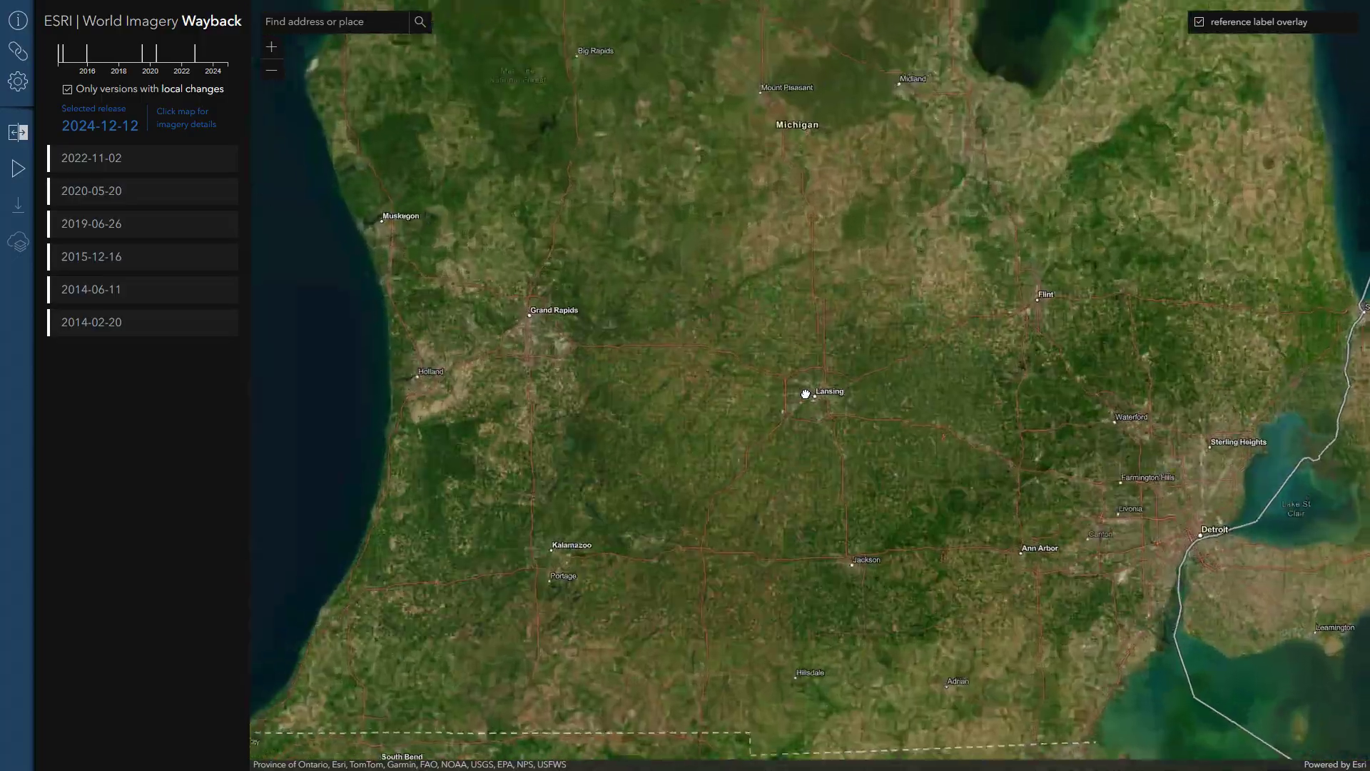
{"action": "scroll", "coordinate": [775, 386], "scroll_direction": "up", "scroll_amount": 4}
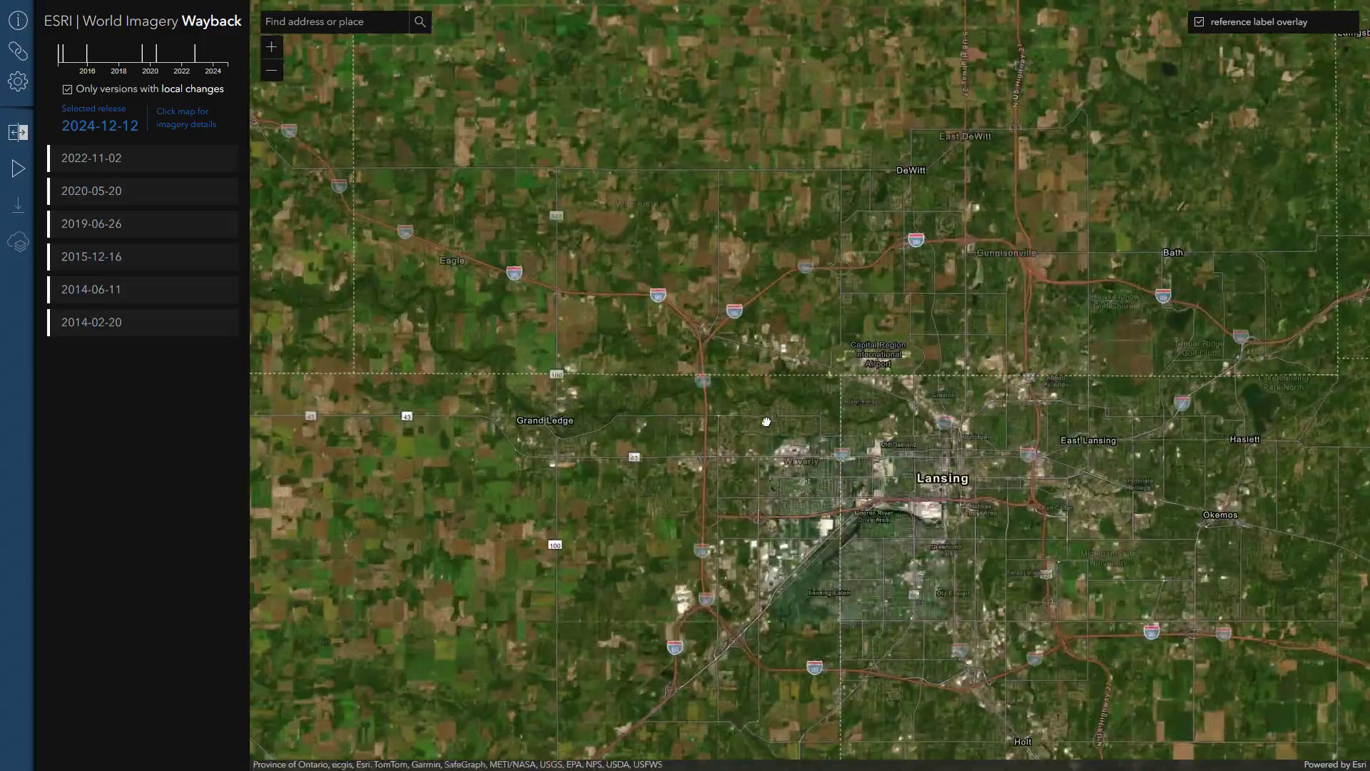
{"action": "scroll", "coordinate": [711, 371], "scroll_direction": "up", "scroll_amount": 4}
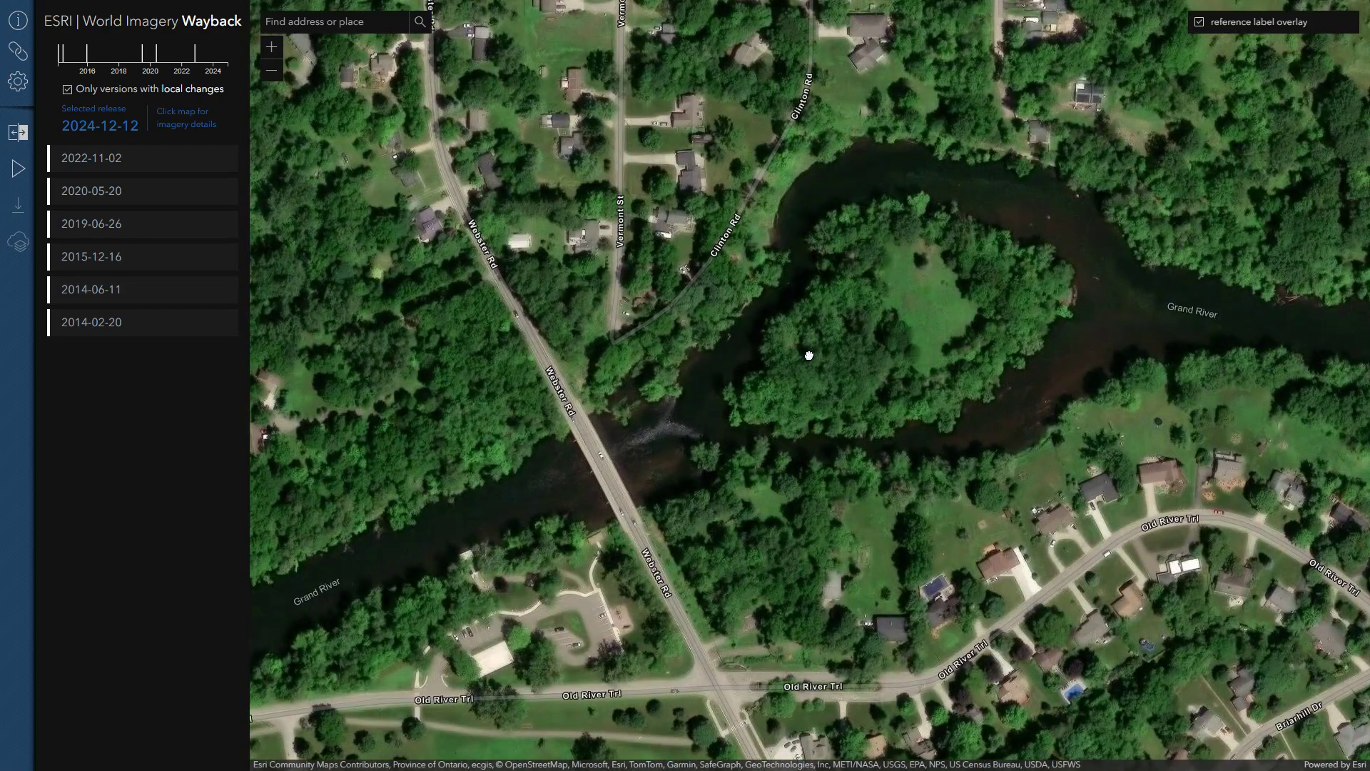
{"action": "mouse_move", "coordinate": [141, 169]}
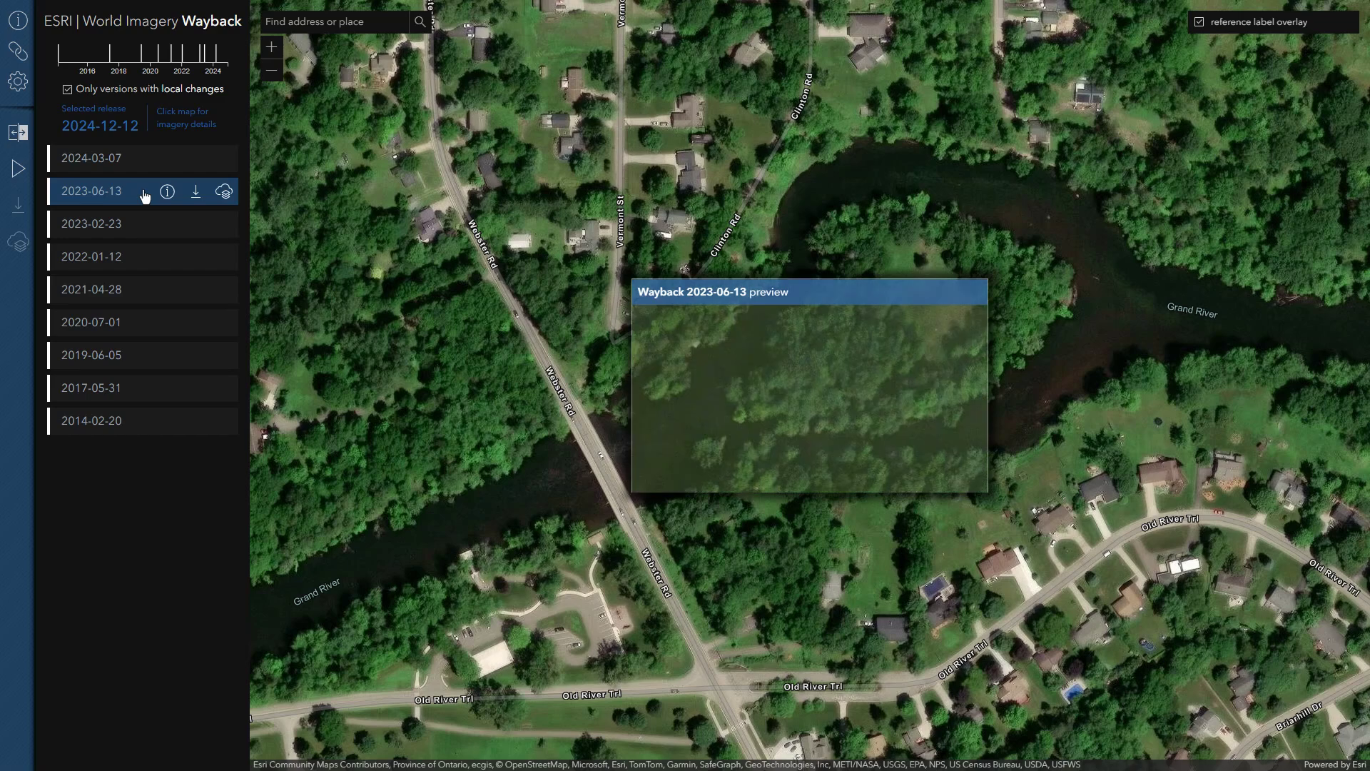
{"action": "left_click", "coordinate": [131, 266]}
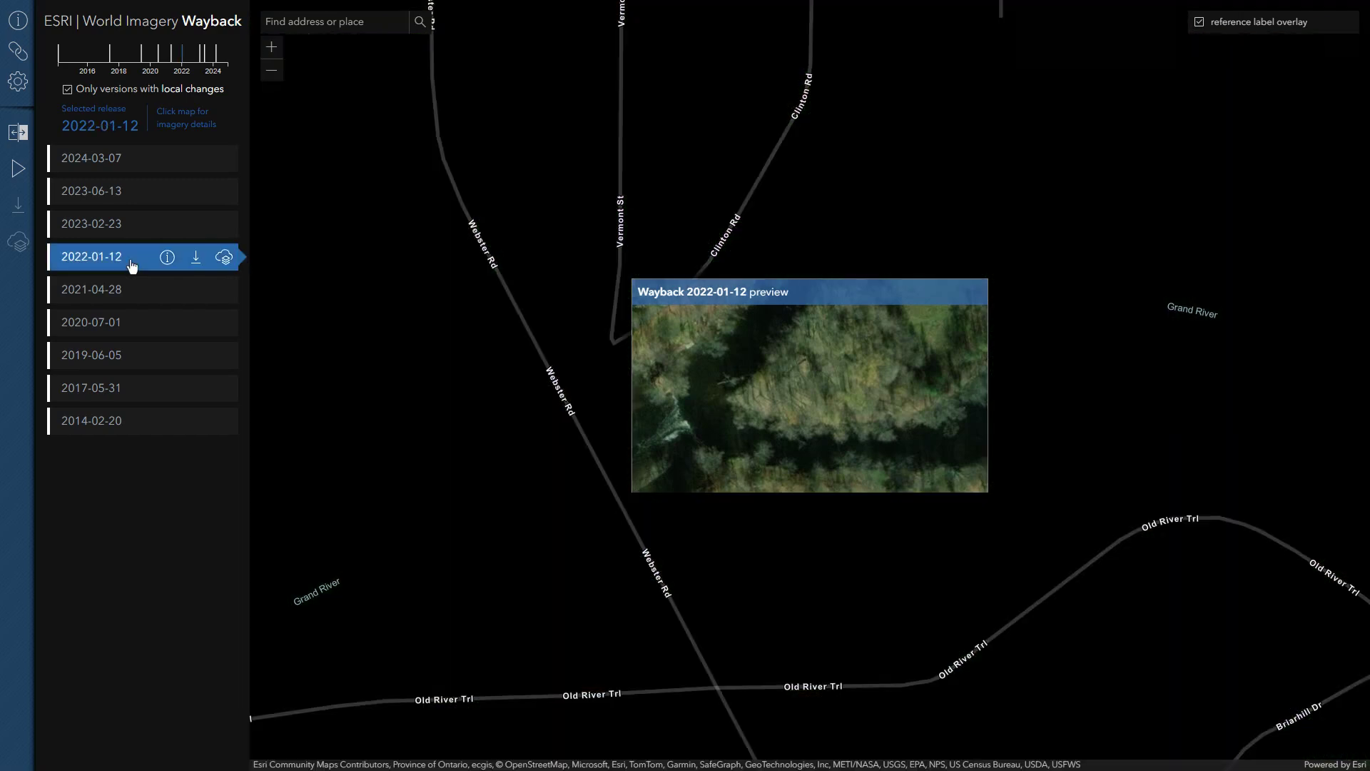
Open the item page of the Wayback 2022-01-12 release and copy its URL
{"action": "left_click", "coordinate": [166, 258]}
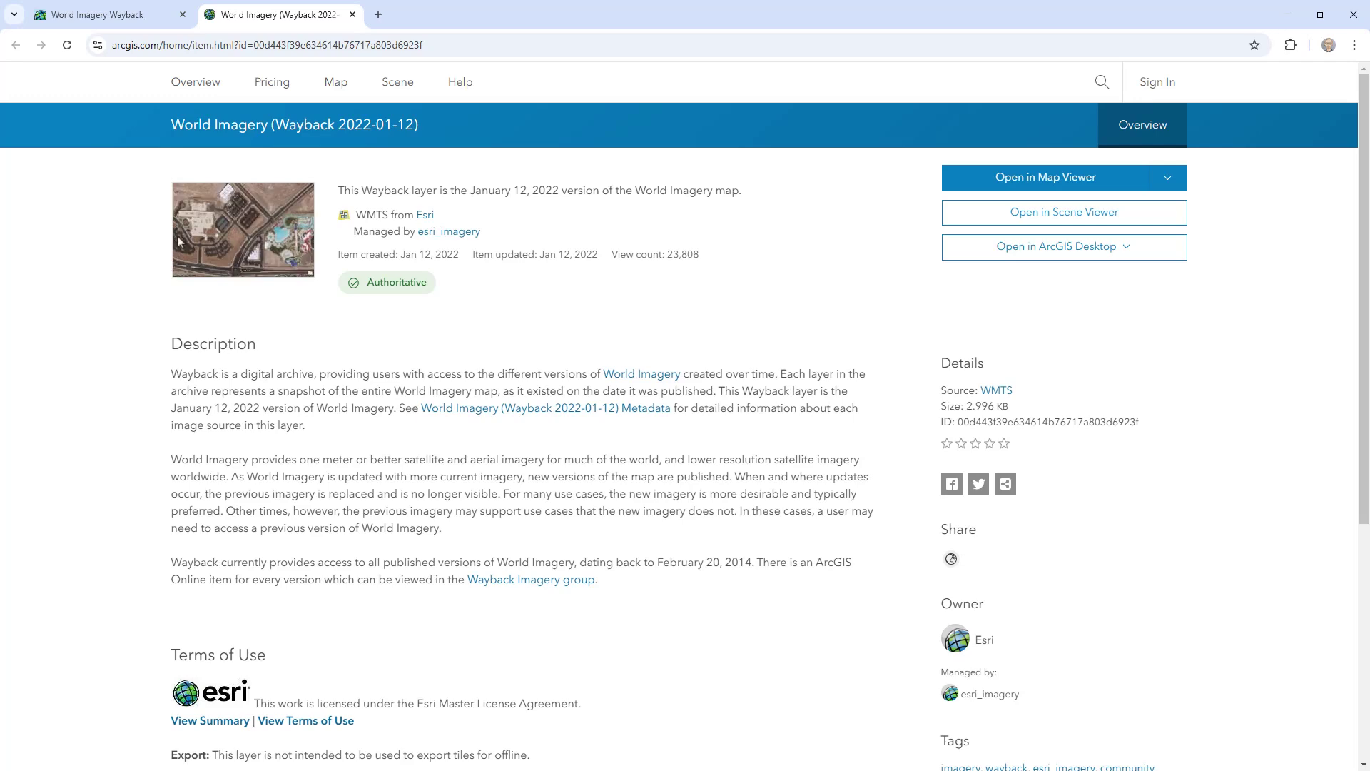
{"action": "right_click", "coordinate": [407, 47]}
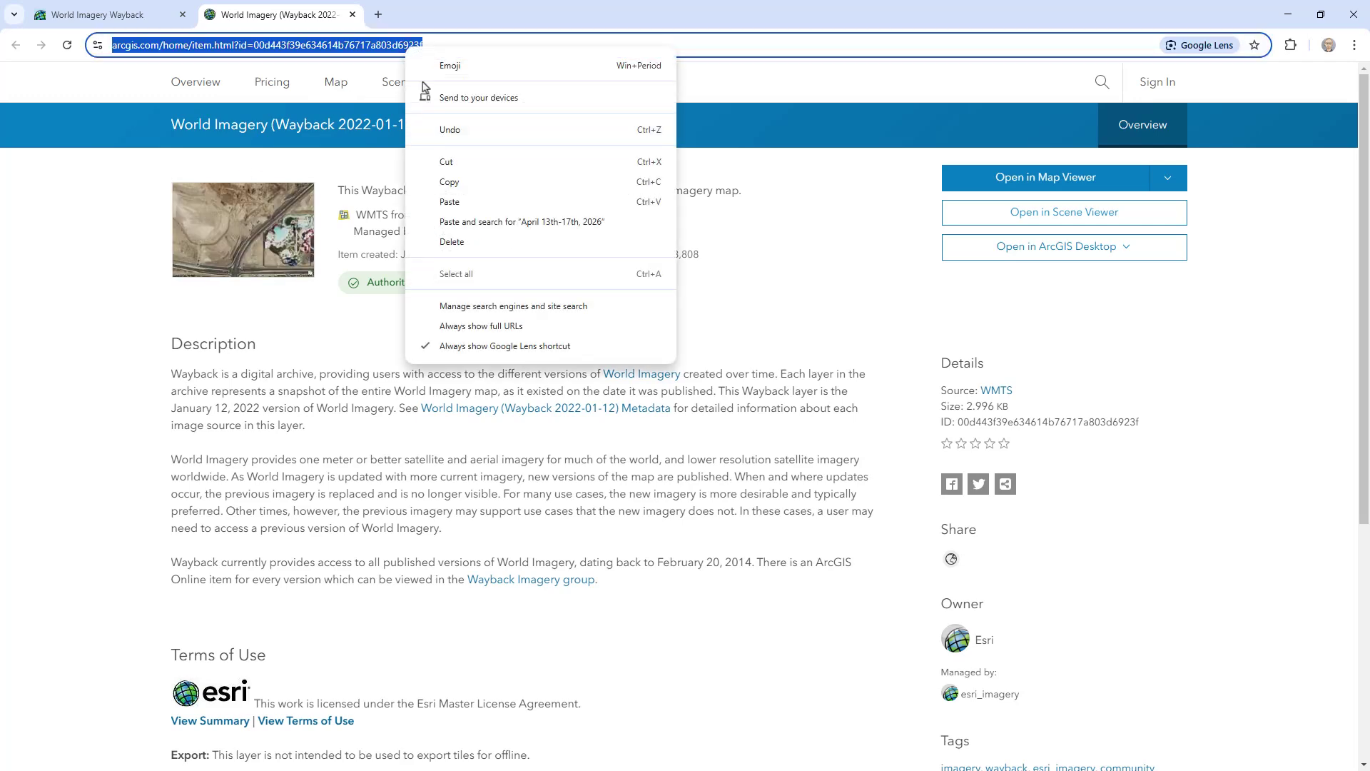
{"action": "left_click", "coordinate": [449, 182]}
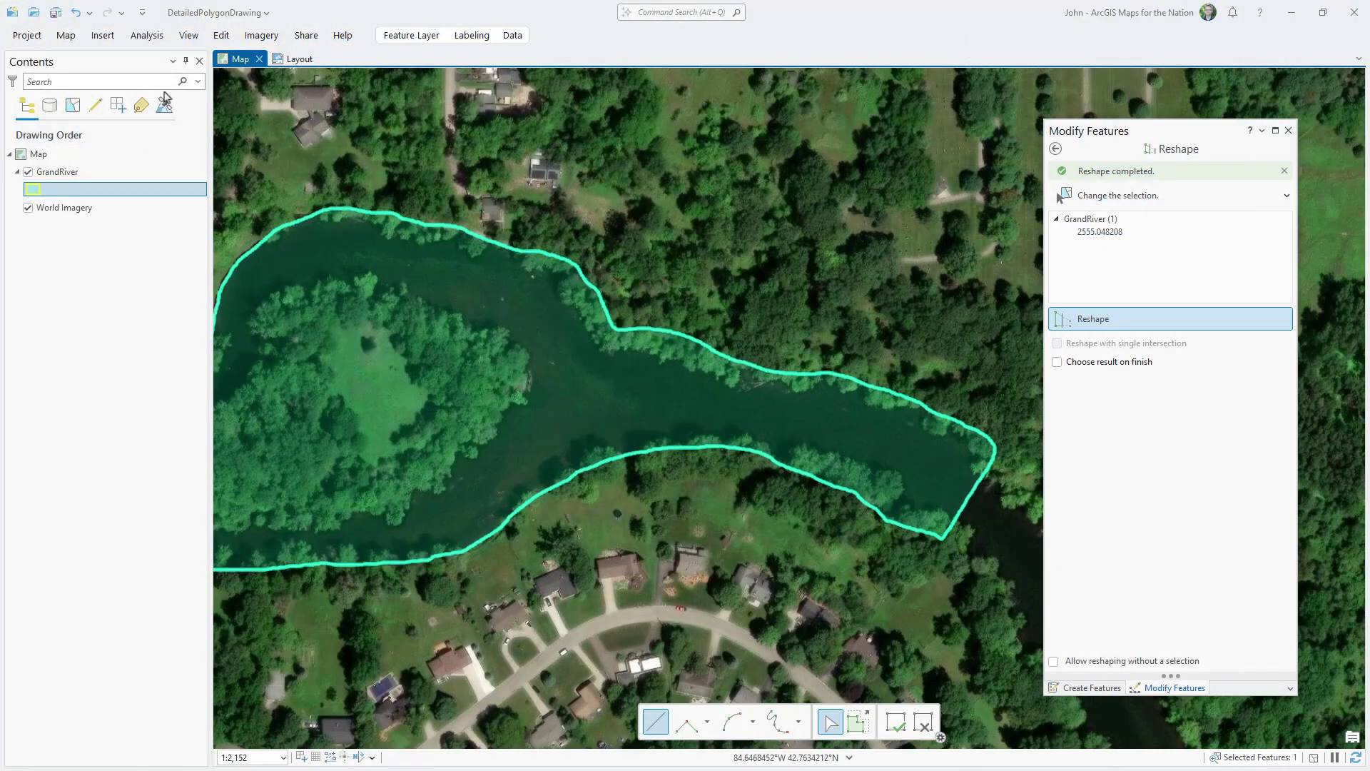
In ArcGIS Pro, add the Wayback 2022-01-12 imagery from the copied URL and toggle its visibility to compare it with World Imagery
{"action": "left_click", "coordinate": [65, 35]}
{"action": "left_click", "coordinate": [432, 59]}
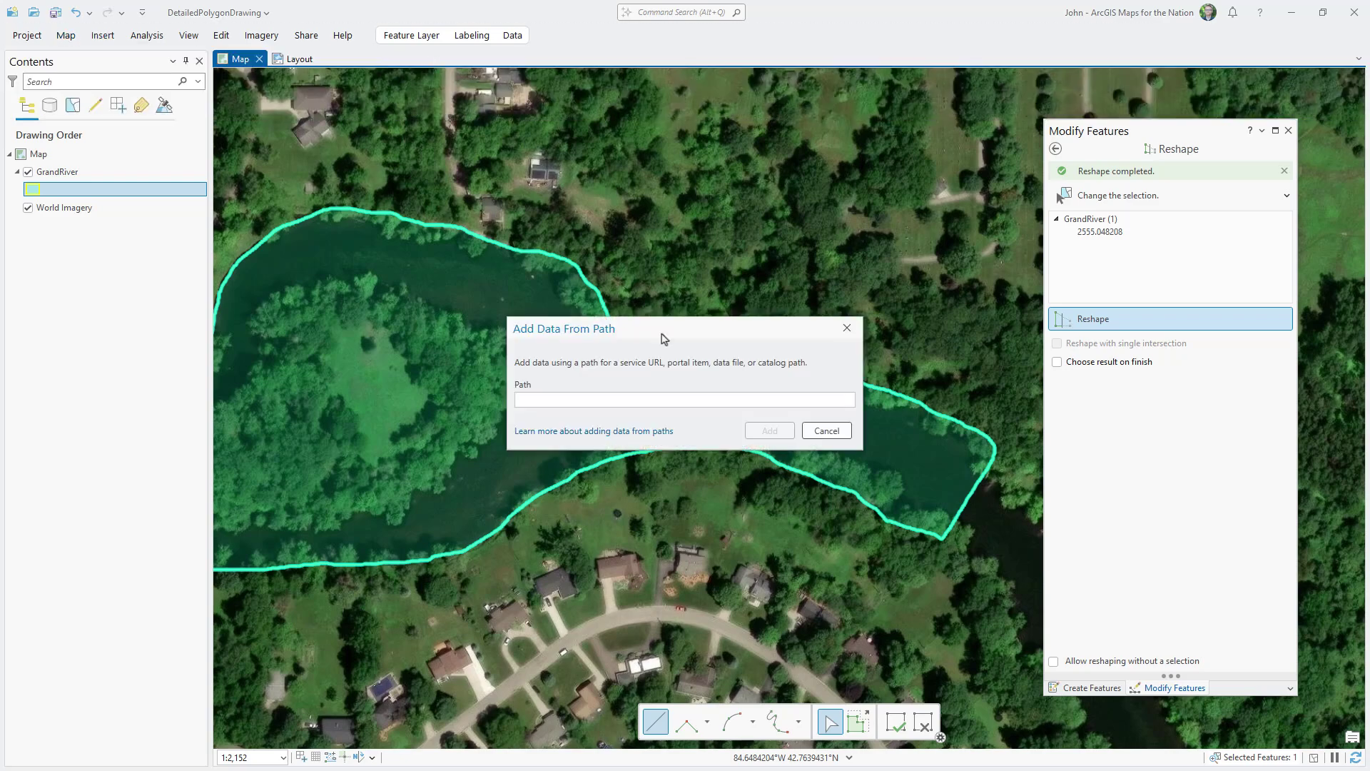
{"action": "right_click", "coordinate": [673, 401]}
{"action": "left_click", "coordinate": [707, 436]}
{"action": "left_click", "coordinate": [772, 461]}
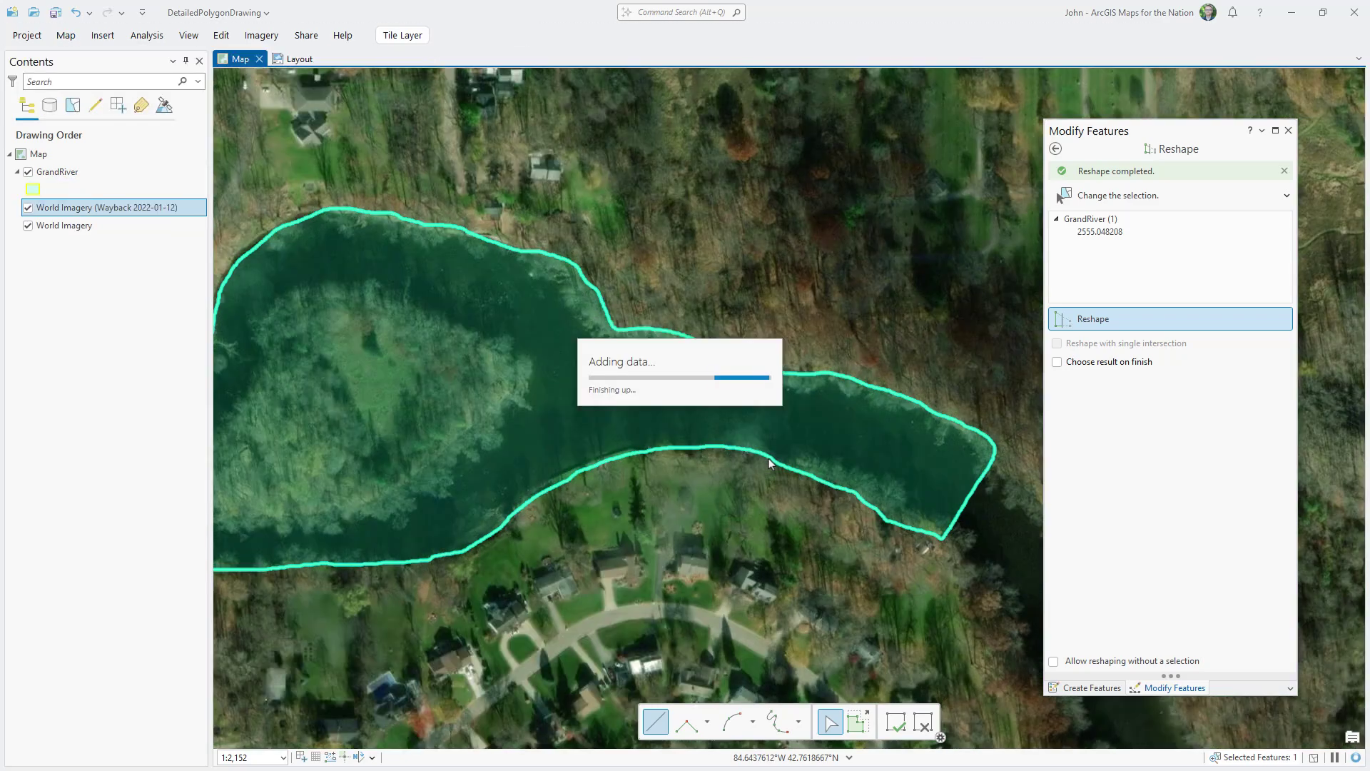
{"action": "left_click", "coordinate": [28, 207]}
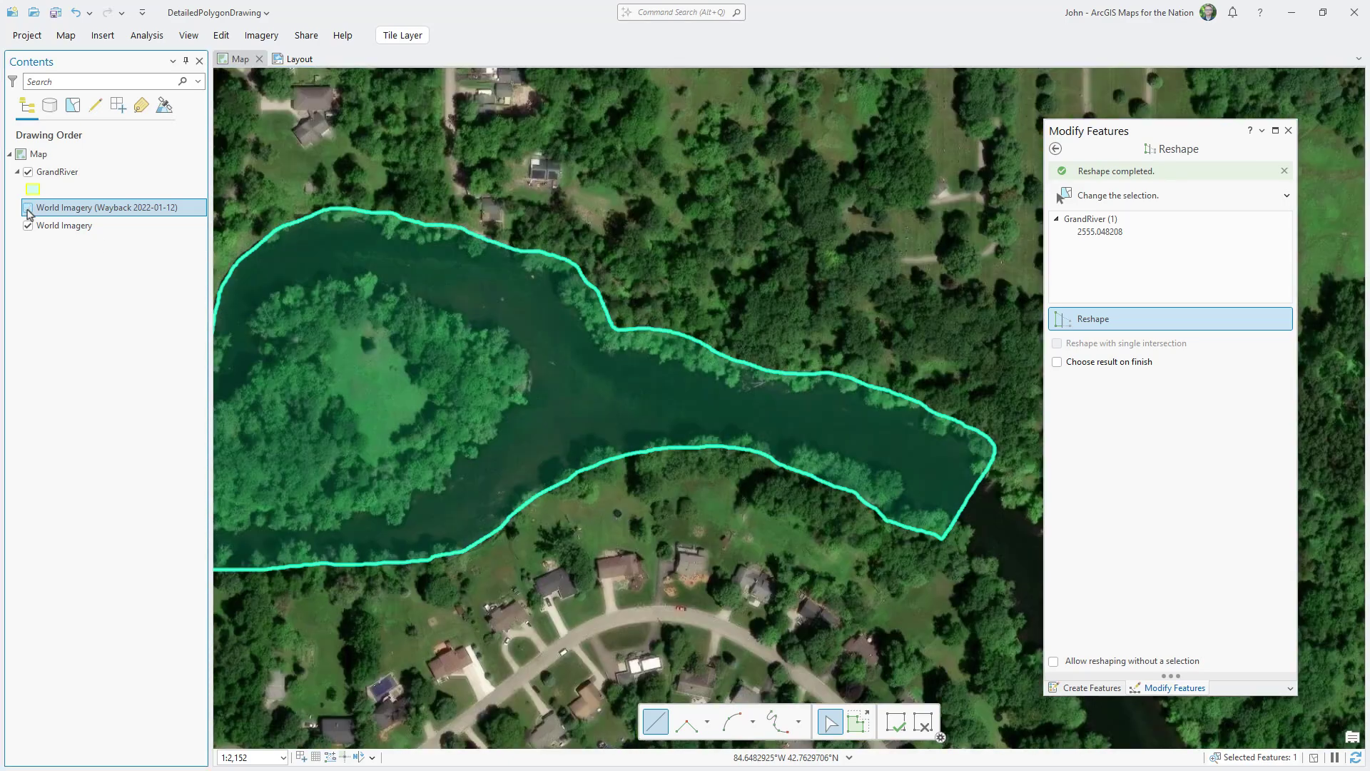
{"action": "left_click", "coordinate": [27, 208]}
Reshape GrandRiver's north bank east of the island freehand to follow the shoreline visible in the leaf-off imagery
{"action": "left_click", "coordinate": [778, 722]}
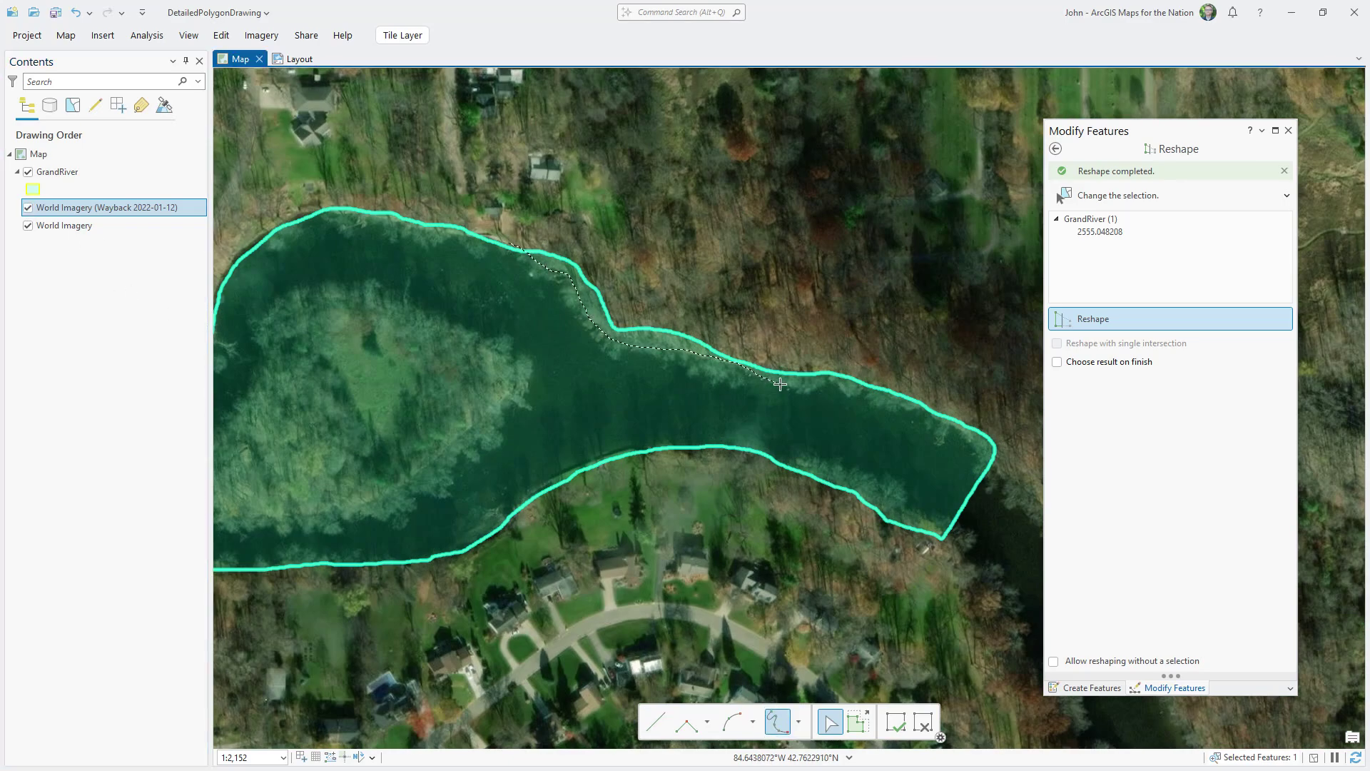
{"action": "double_click", "coordinate": [944, 420]}
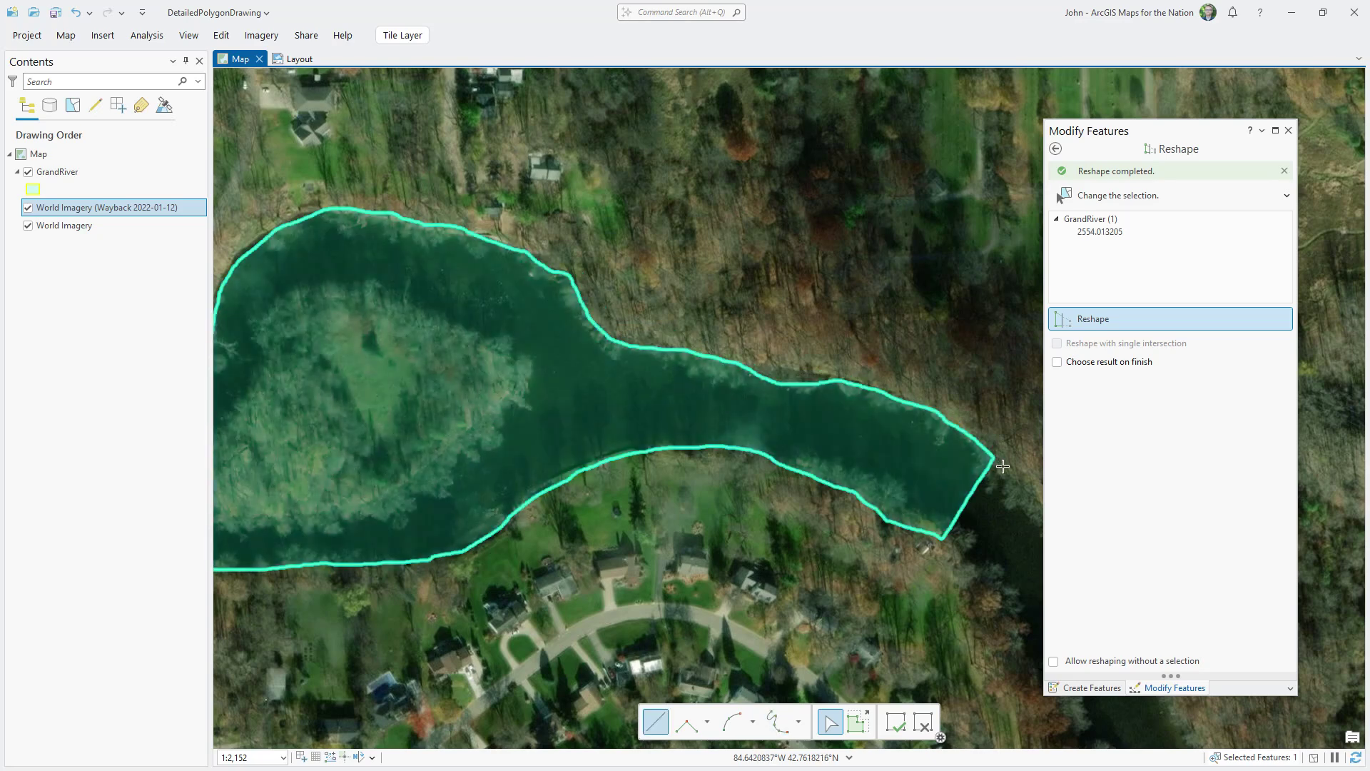
{"action": "double_click", "coordinate": [892, 393]}
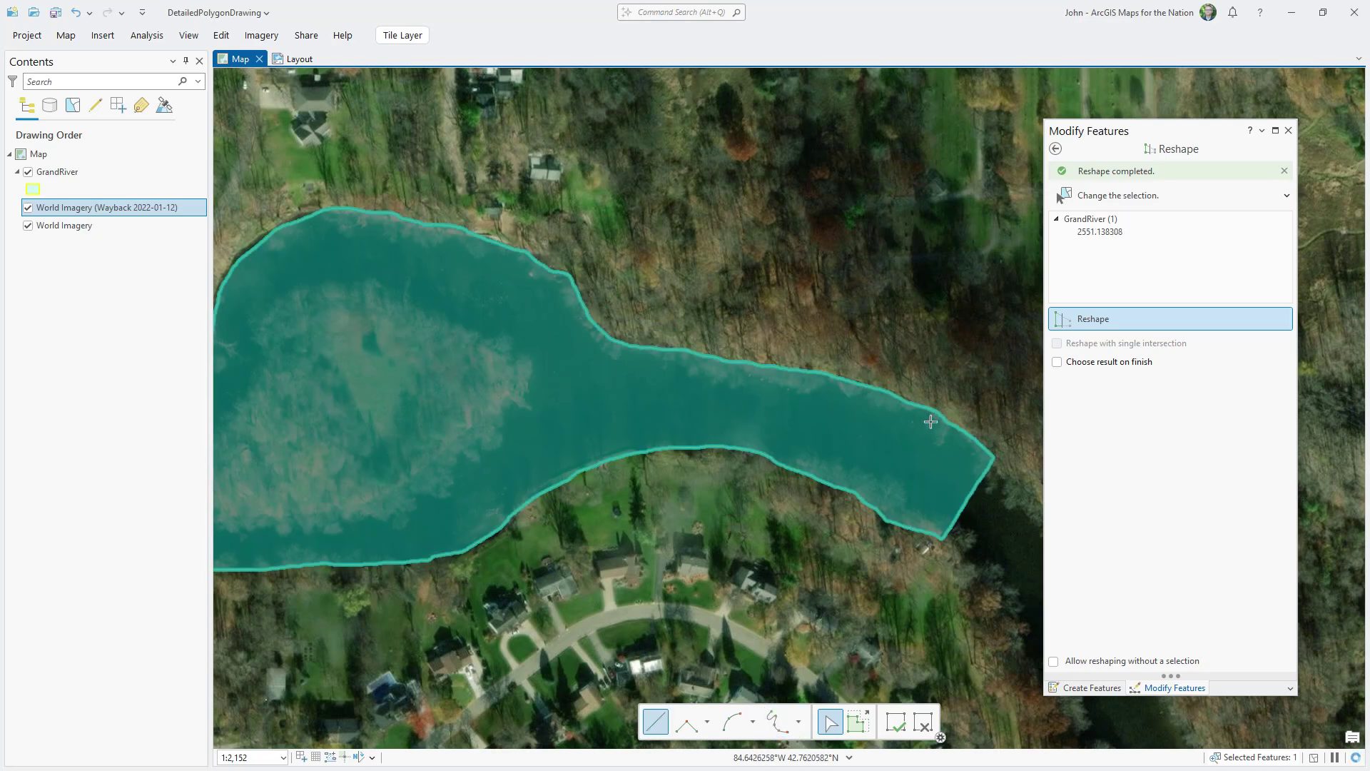
Try a freehand reshape of GrandRiver's south bank that bulges toward the houses, and undo it
{"action": "left_click", "coordinate": [776, 718]}
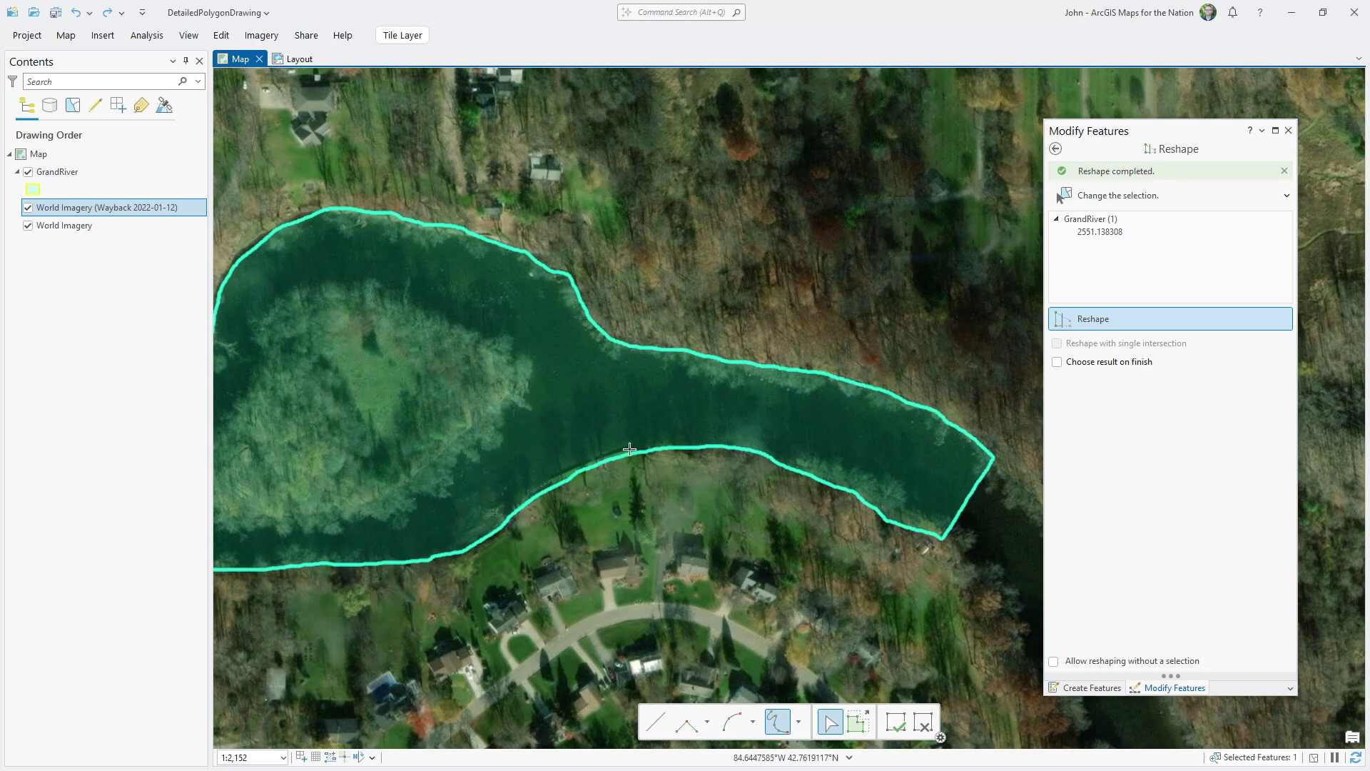
{"action": "double_click", "coordinate": [830, 452]}
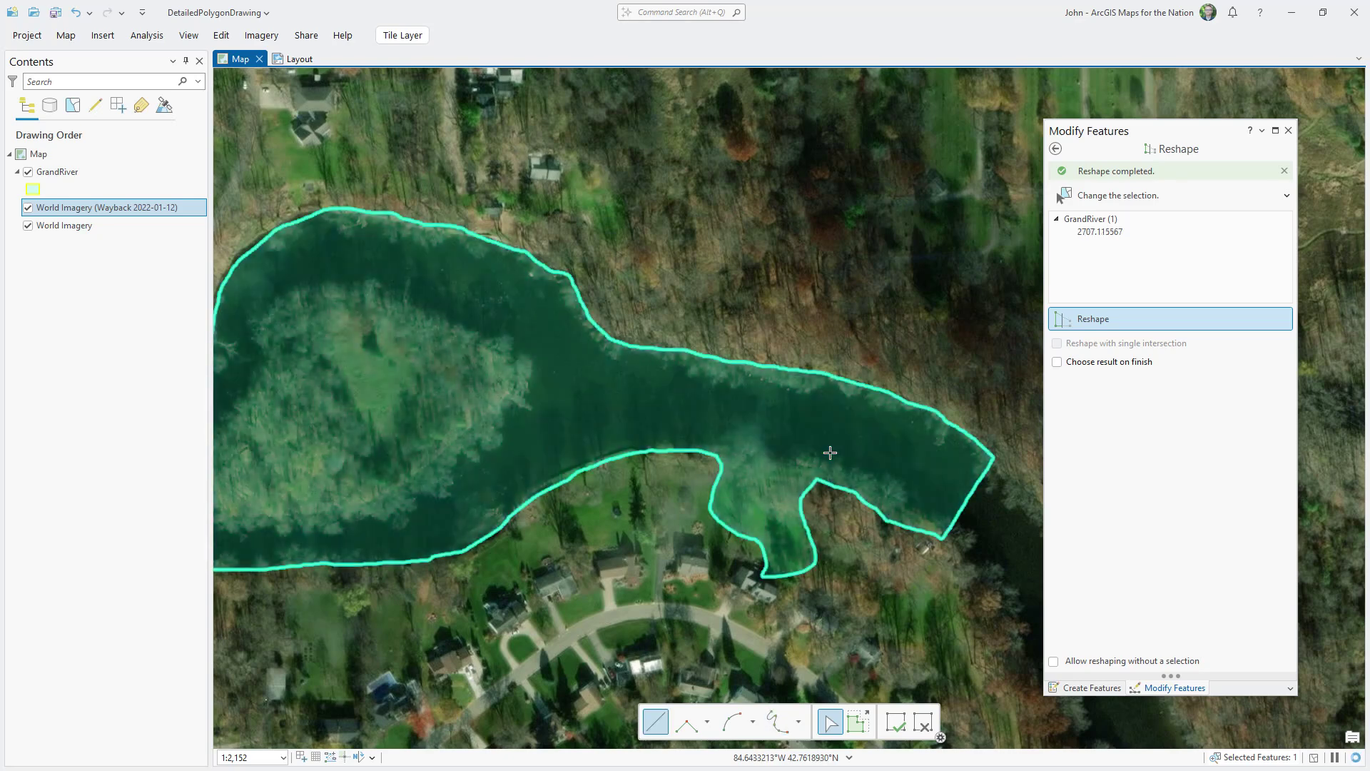
{"action": "left_click", "coordinate": [72, 14]}
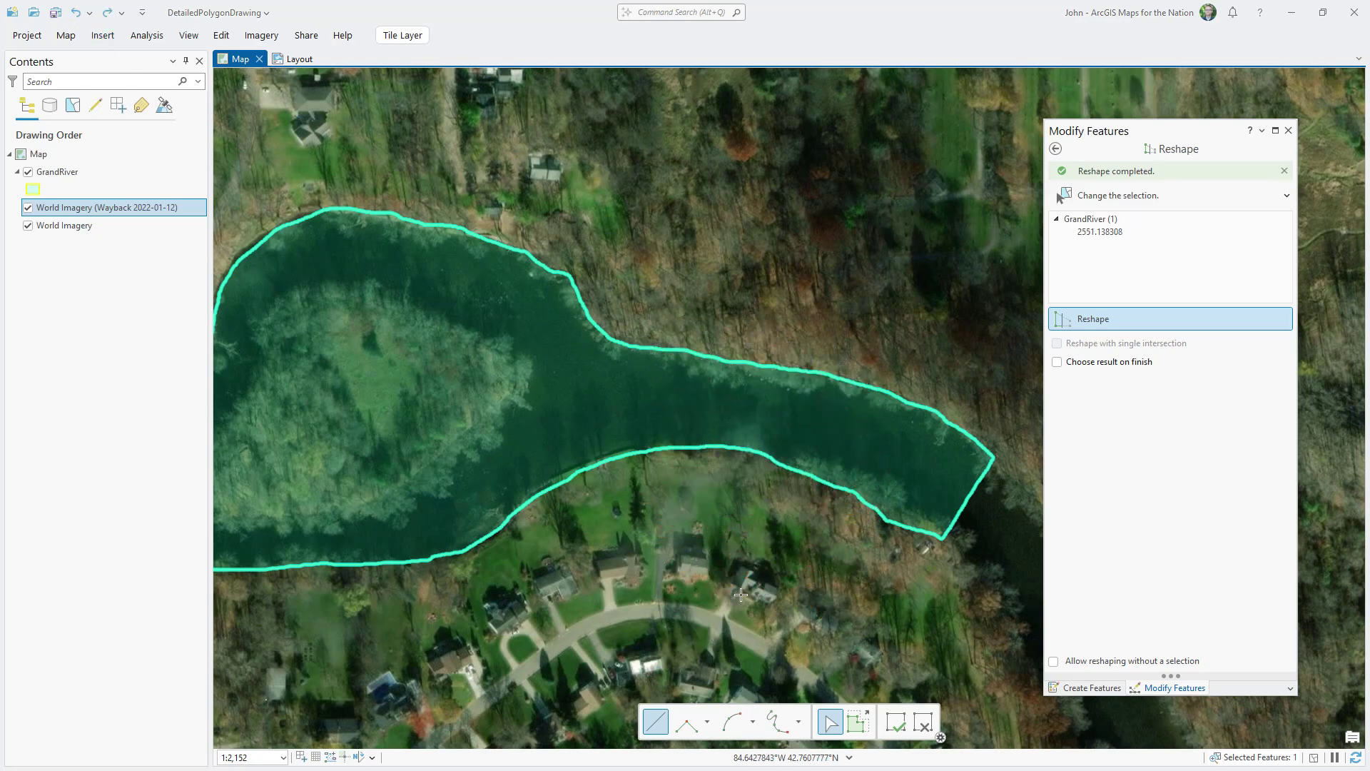
Cut the large island out of the GrandRiver polygon by tracing its shoreline freehand with Continue Feature
{"action": "left_click_drag", "start_coordinate": [350, 482], "coordinate": [668, 473]}
{"action": "scroll", "coordinate": [664, 442], "scroll_direction": "up", "scroll_amount": 3}
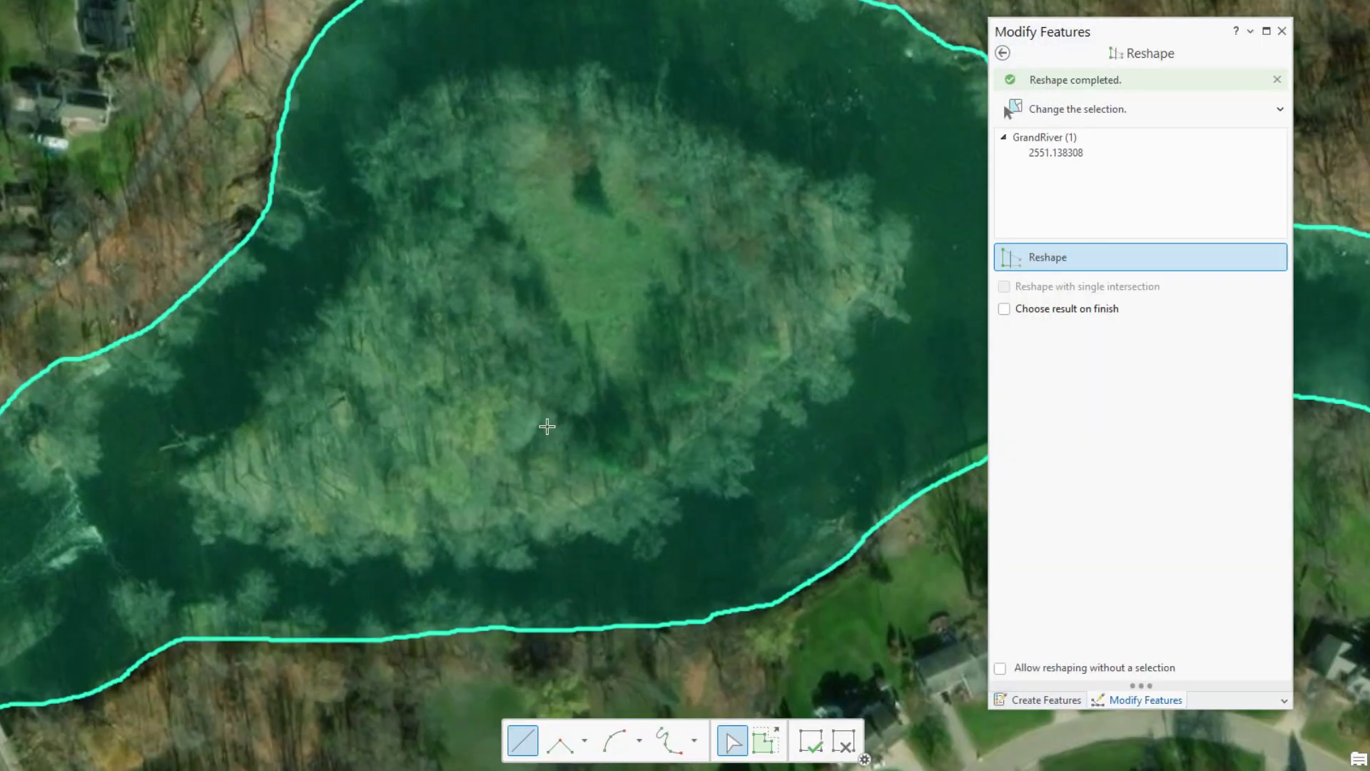
{"action": "left_click", "coordinate": [1003, 53]}
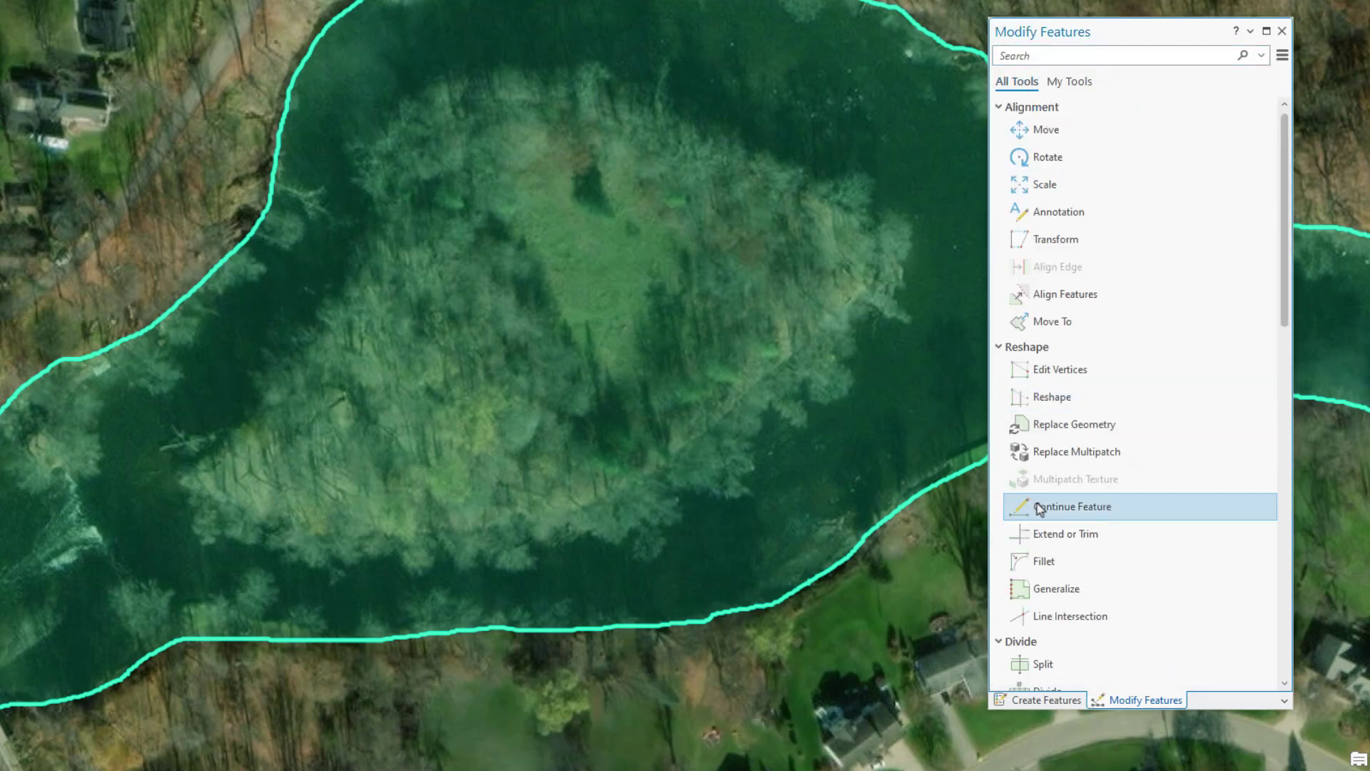
{"action": "left_click", "coordinate": [1092, 506]}
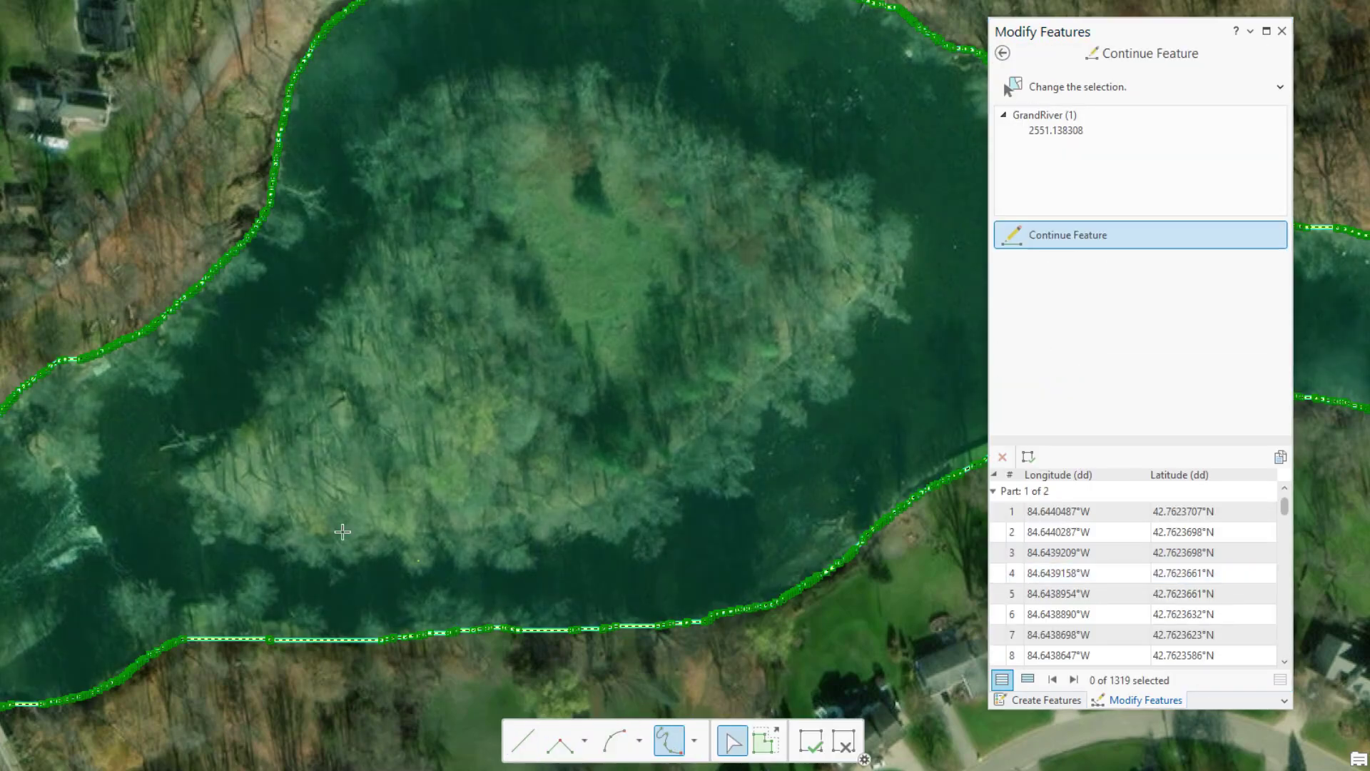
{"action": "mouse_move", "coordinate": [304, 376]}
{"action": "left_mouse_down"}
{"action": "mouse_move", "coordinate": [381, 244]}
{"action": "mouse_move", "coordinate": [387, 174]}
{"action": "mouse_move", "coordinate": [416, 132]}
{"action": "mouse_move", "coordinate": [550, 86]}
{"action": "mouse_move", "coordinate": [713, 138]}
{"action": "mouse_move", "coordinate": [867, 237]}
{"action": "mouse_move", "coordinate": [859, 289]}
{"action": "mouse_move", "coordinate": [831, 323]}
{"action": "mouse_move", "coordinate": [689, 444]}
{"action": "mouse_move", "coordinate": [574, 514]}
{"action": "mouse_move", "coordinate": [285, 524]}
{"action": "left_mouse_up"}
{"action": "left_click_drag", "start_coordinate": [195, 497], "coordinate": [214, 490]}
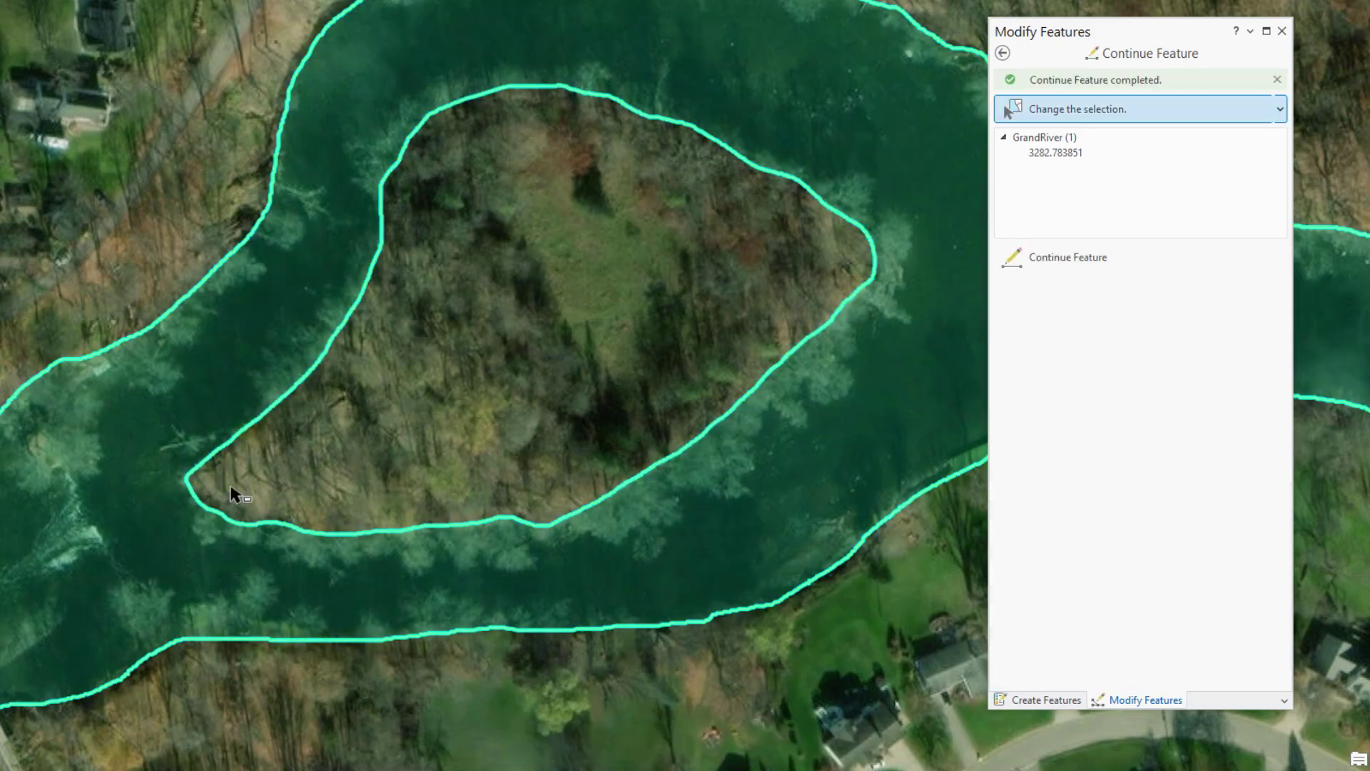
Cut three small islands near the bridge out of GrandRiver, one east of it and two along the south bank west of it
{"action": "left_click", "coordinate": [1108, 262]}
{"action": "mouse_move", "coordinate": [527, 234]}
{"action": "left_mouse_down"}
{"action": "mouse_move", "coordinate": [566, 227]}
{"action": "mouse_move", "coordinate": [532, 232]}
{"action": "left_mouse_up"}
{"action": "left_click", "coordinate": [1056, 266]}
{"action": "mouse_move", "coordinate": [373, 489]}
{"action": "left_mouse_down"}
{"action": "mouse_move", "coordinate": [357, 496]}
{"action": "mouse_move", "coordinate": [394, 499]}
{"action": "mouse_move", "coordinate": [372, 489]}
{"action": "left_mouse_up"}
{"action": "left_click", "coordinate": [1068, 257]}
{"action": "mouse_move", "coordinate": [242, 546]}
{"action": "left_mouse_down"}
{"action": "mouse_move", "coordinate": [289, 531]}
{"action": "mouse_move", "coordinate": [244, 547]}
{"action": "left_mouse_up"}
Reshape GrandRiver's south bank just east of the bridge freehand so it follows the visible shoreline
{"action": "left_click", "coordinate": [1003, 53]}
{"action": "left_click", "coordinate": [1096, 401]}
{"action": "left_click", "coordinate": [668, 742]}
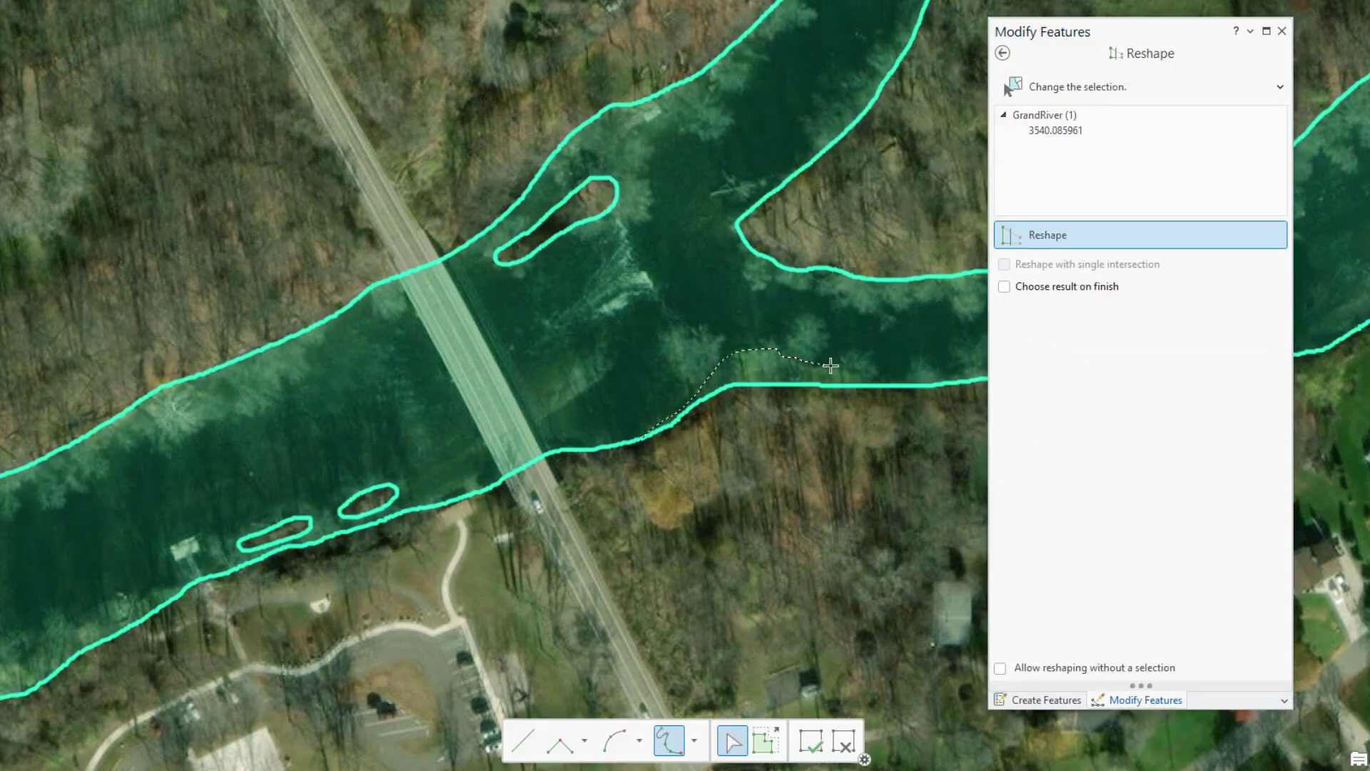
{"action": "left_click_drag", "start_coordinate": [773, 358], "coordinate": [657, 427]}
Reshape GrandRiver's outer bank northwest of the large island freehand to follow the shoreline around the bend
{"action": "mouse_move", "coordinate": [578, 168]}
{"action": "left_mouse_down"}
{"action": "mouse_move", "coordinate": [376, 293]}
{"action": "mouse_move", "coordinate": [401, 336]}
{"action": "left_mouse_up"}
{"action": "left_click_drag", "start_coordinate": [107, 703], "coordinate": [263, 506]}
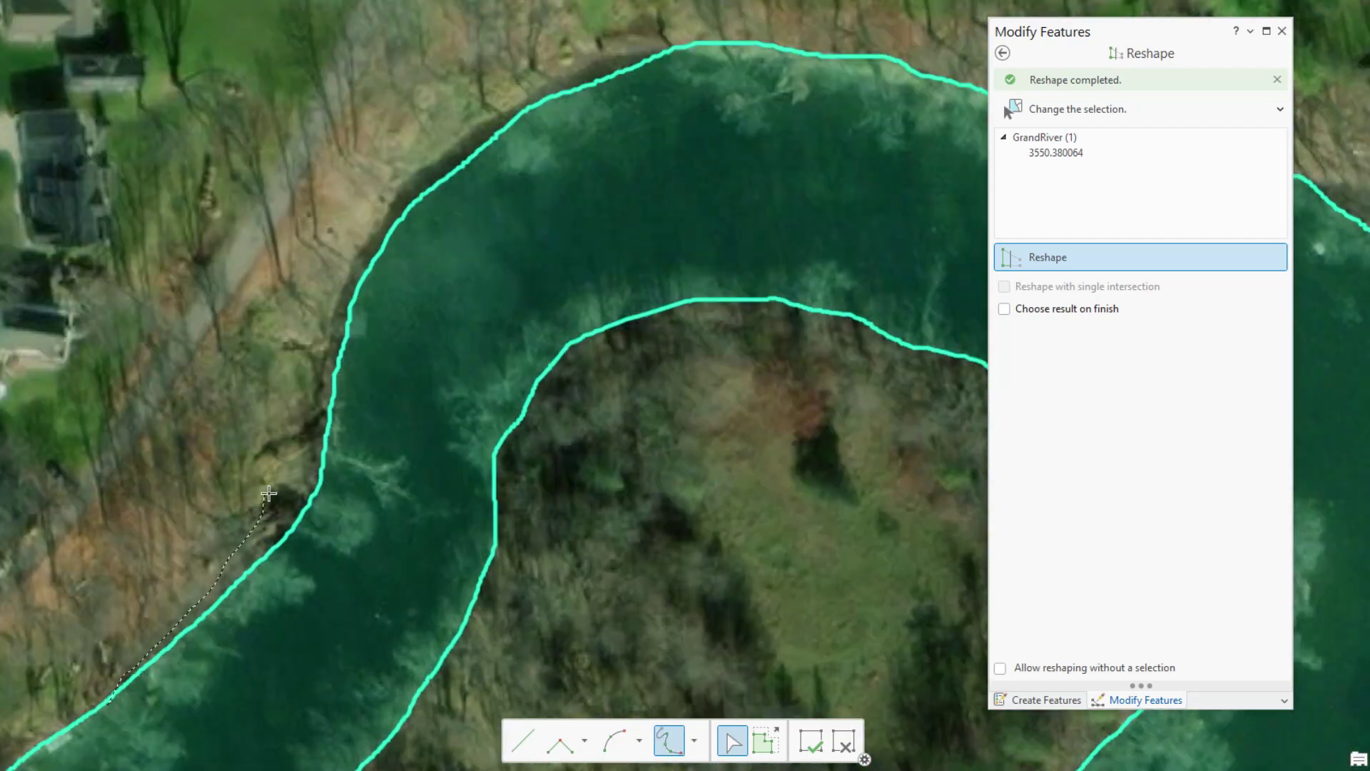
{"action": "left_click_drag", "start_coordinate": [586, 61], "coordinate": [678, 44]}
{"action": "left_click_drag", "start_coordinate": [785, 214], "coordinate": [464, 444]}
{"action": "left_click_drag", "start_coordinate": [243, 516], "coordinate": [348, 431]}
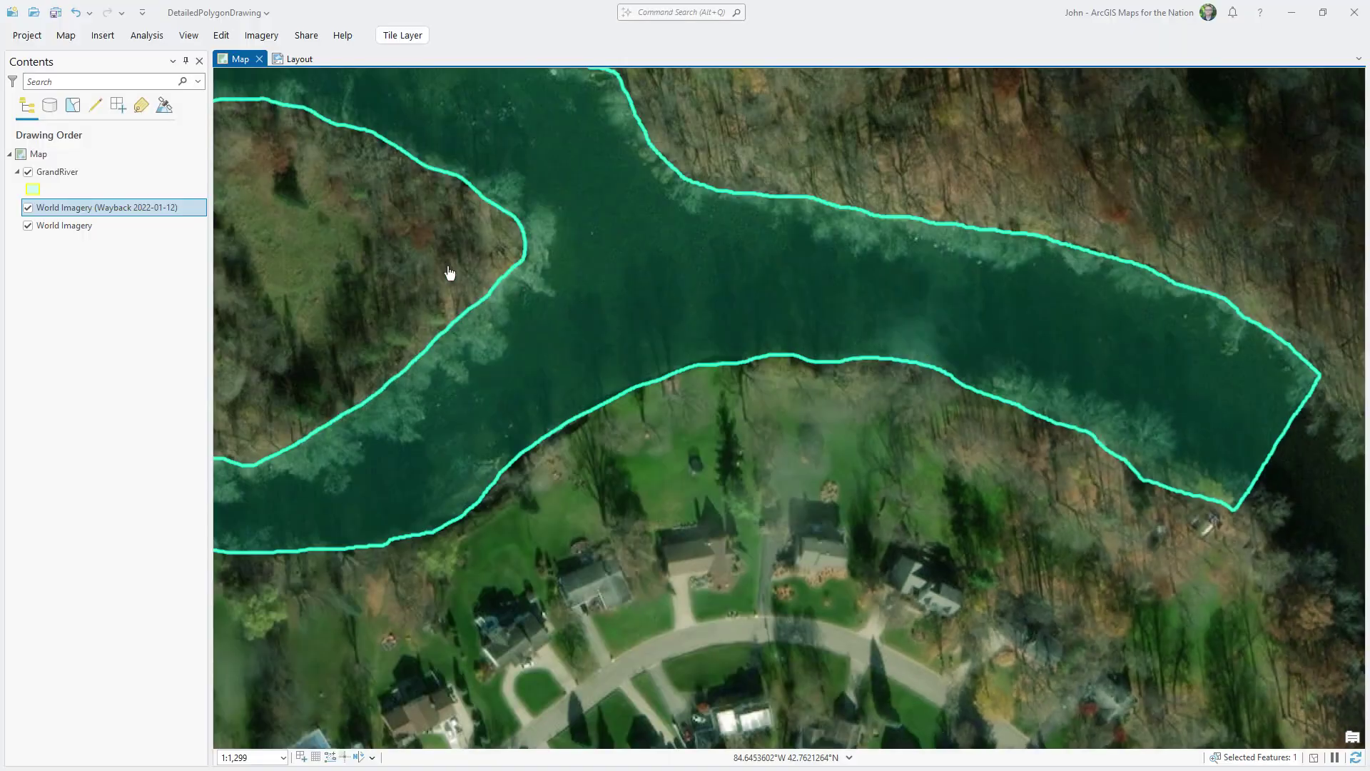
Clear the GrandRiver selection and examine its digitized northwest bank between the large island and the bridge for jagged edges
{"action": "left_click_drag", "start_coordinate": [450, 272], "coordinate": [981, 357]}
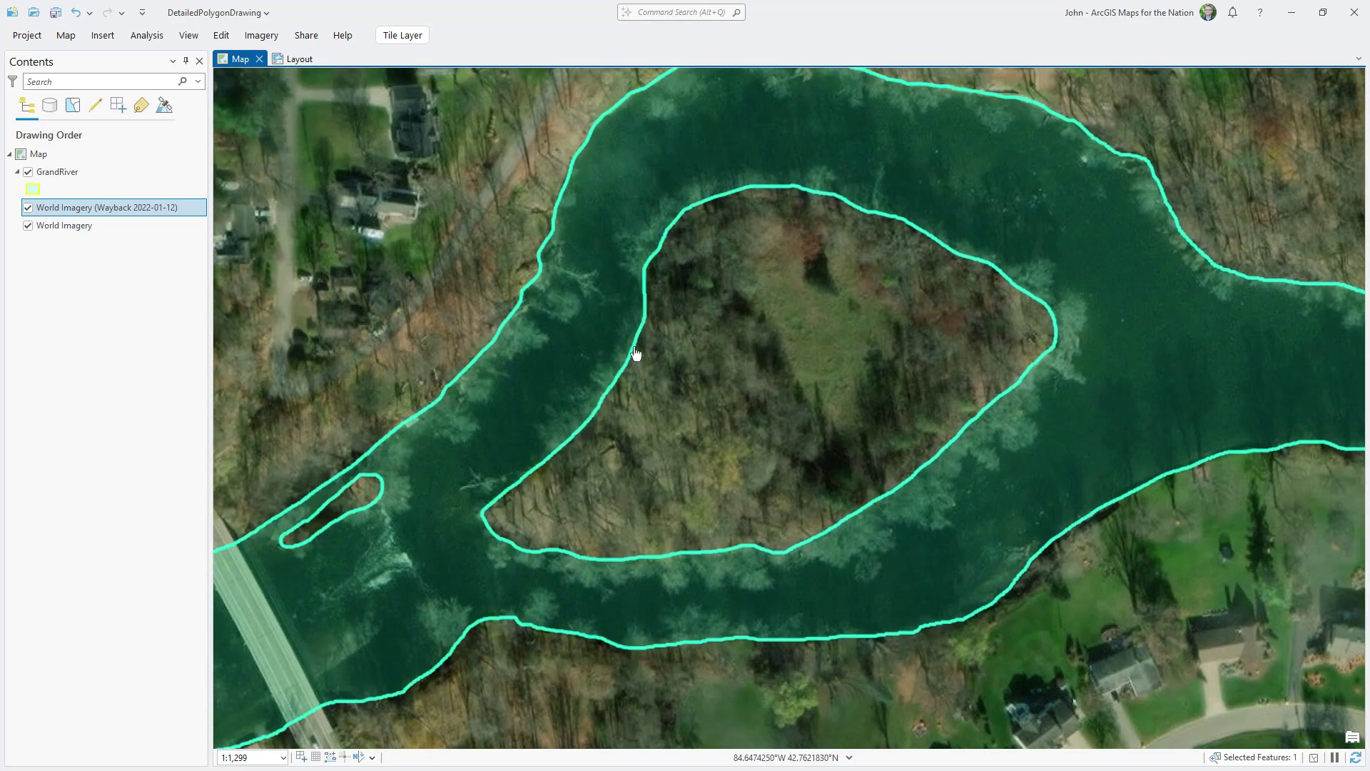
{"action": "scroll", "coordinate": [628, 350], "scroll_direction": "up", "scroll_amount": 2}
{"action": "scroll", "coordinate": [432, 271], "scroll_direction": "up", "scroll_amount": 2}
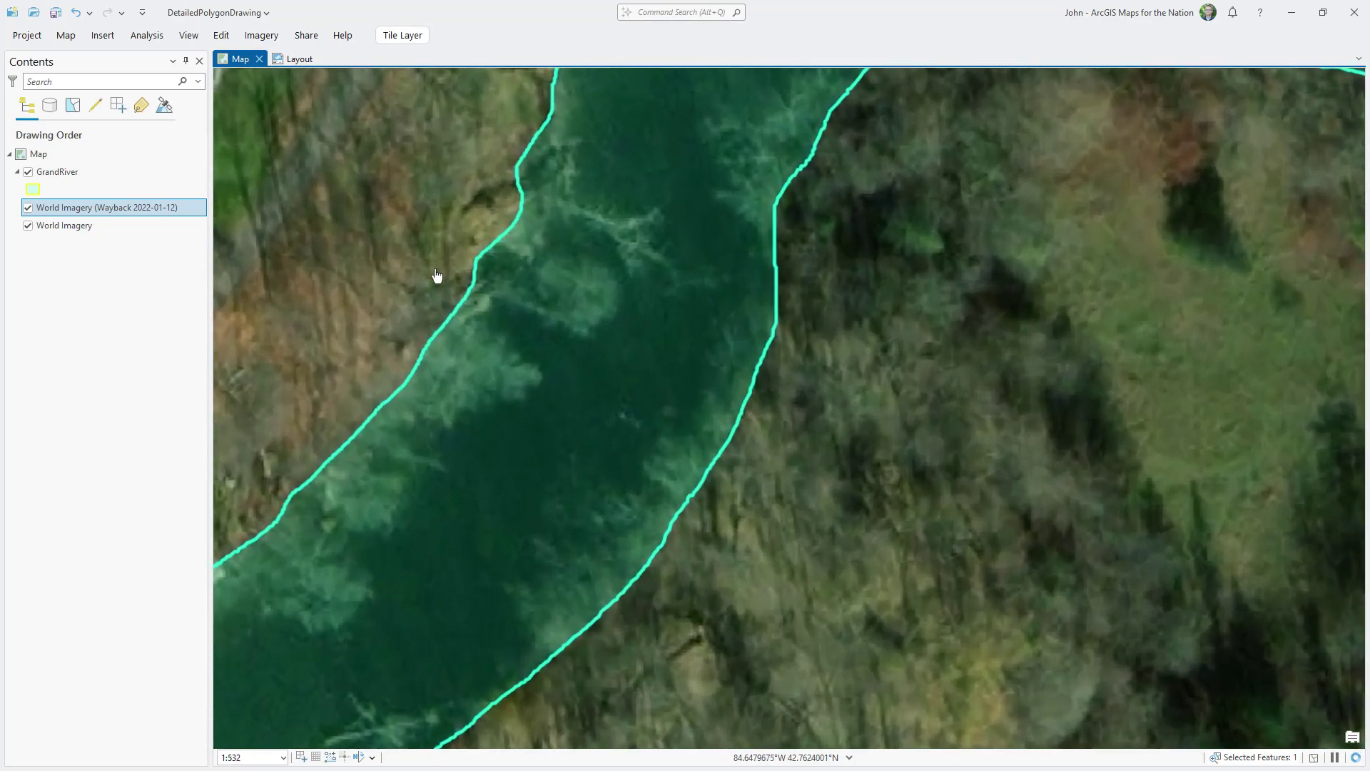
{"action": "scroll", "coordinate": [436, 276], "scroll_direction": "up", "scroll_amount": 2}
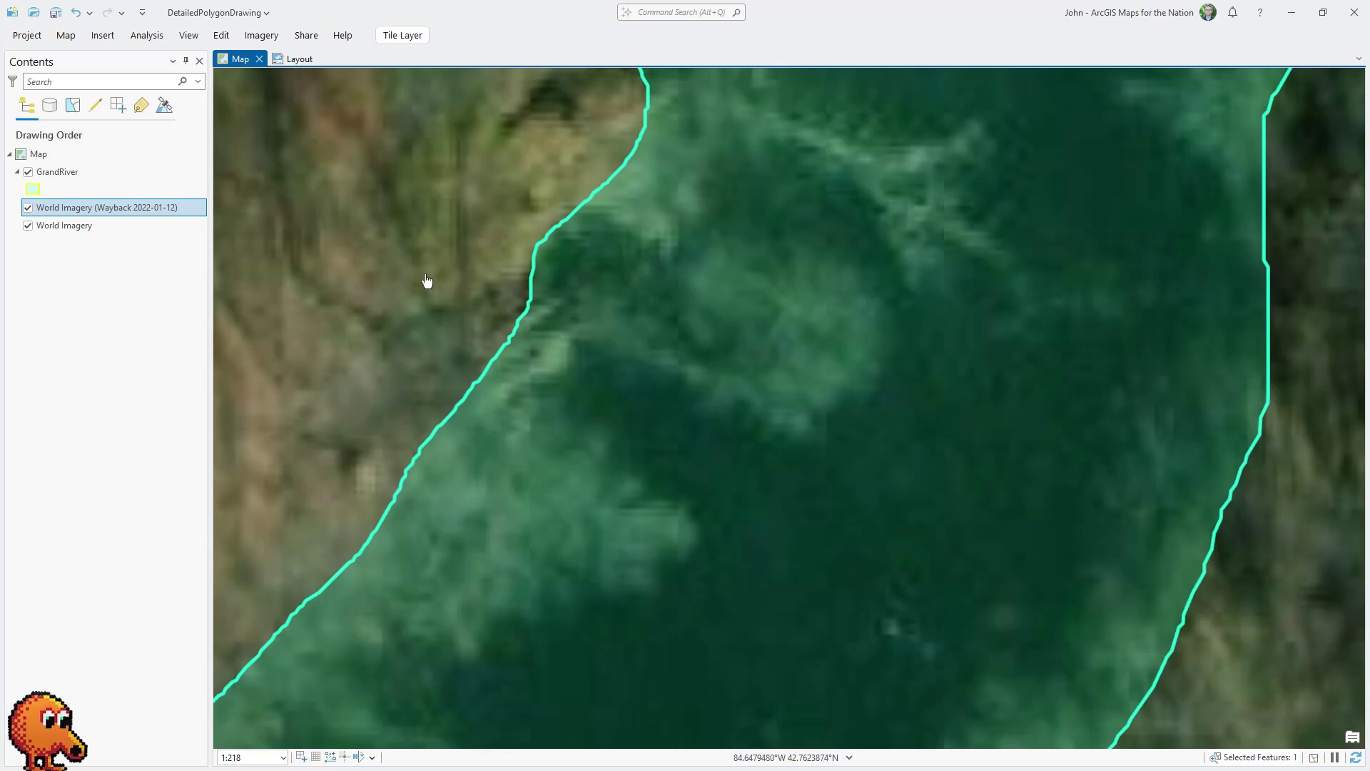
{"action": "left_click", "coordinate": [67, 37]}
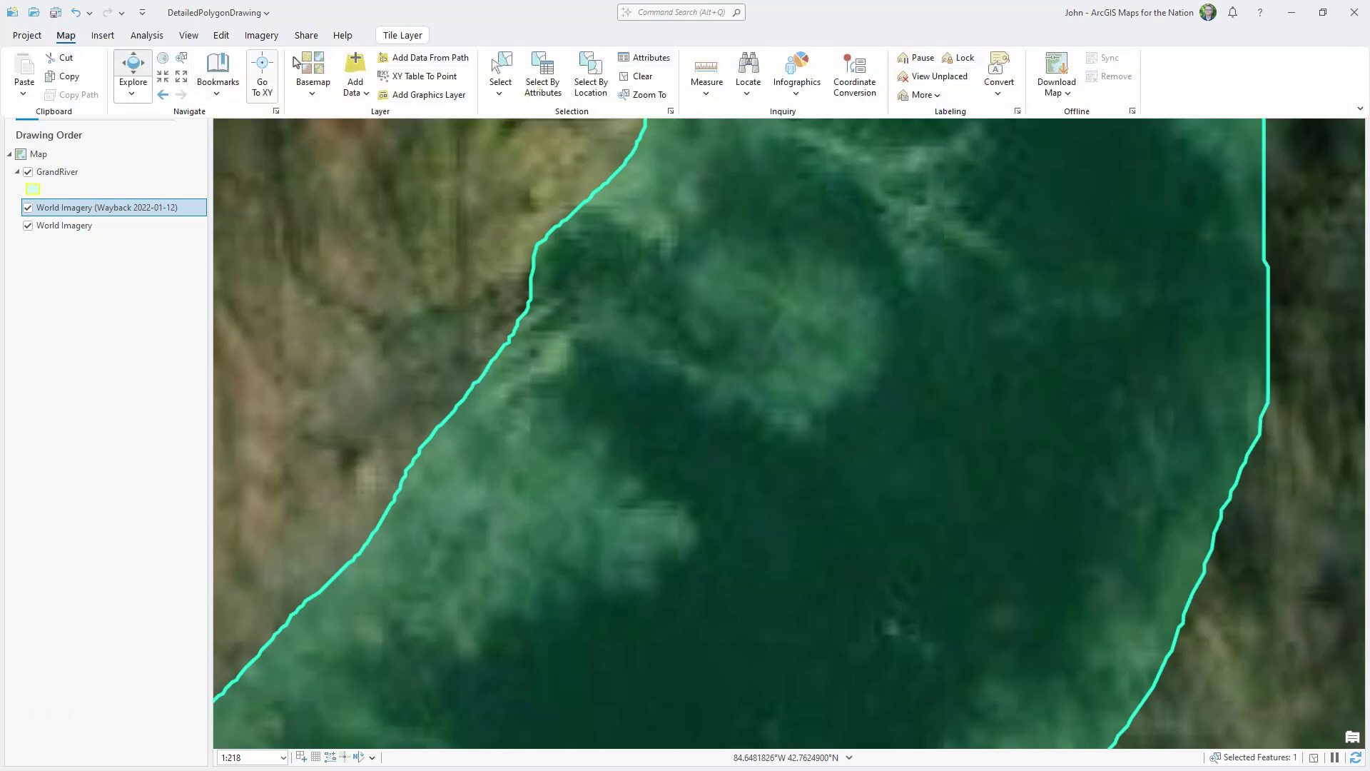
{"action": "left_click", "coordinate": [635, 77]}
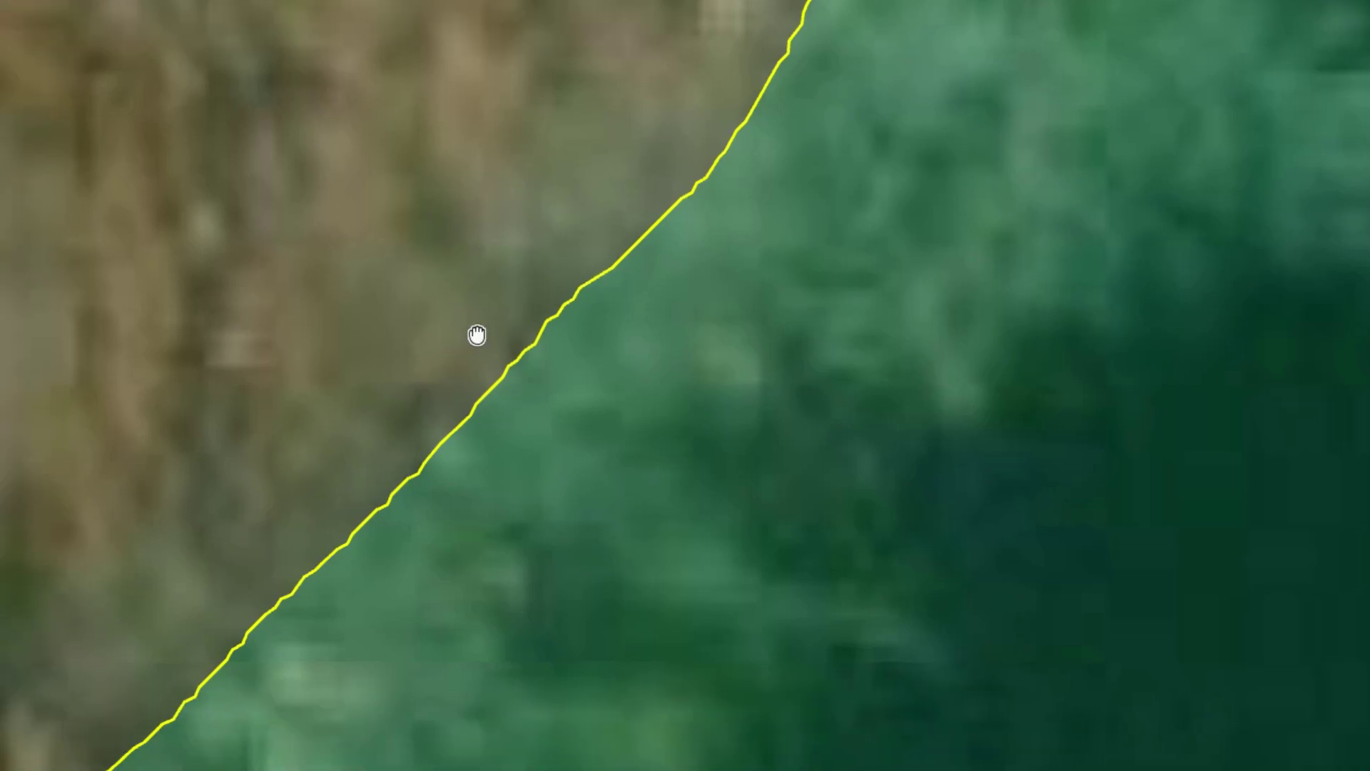
{"action": "left_click_drag", "start_coordinate": [435, 379], "coordinate": [525, 271]}
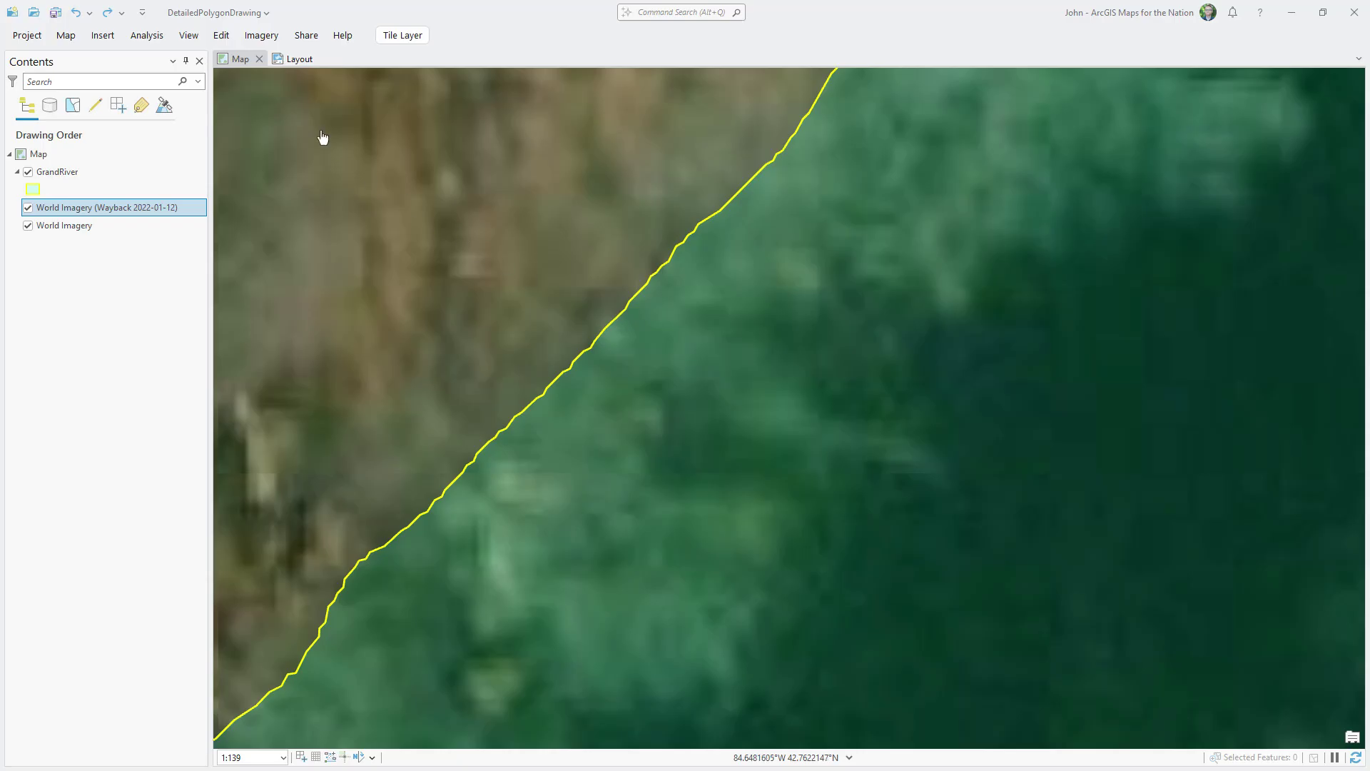
Select the GrandRiver polygon, start the Generalize tool and inspect its Simplify preview along the bank and the small island east of the bridge
{"action": "left_click", "coordinate": [221, 37]}
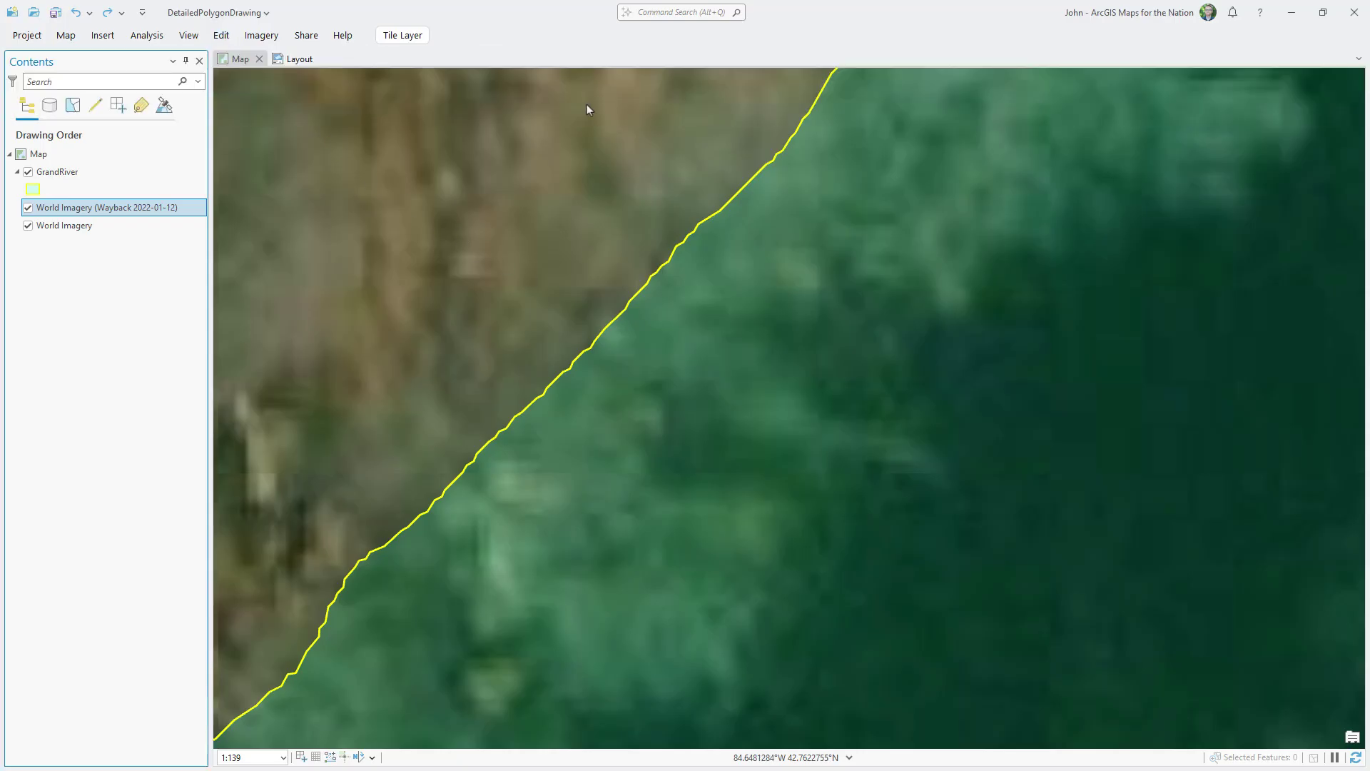
{"action": "left_click", "coordinate": [724, 240]}
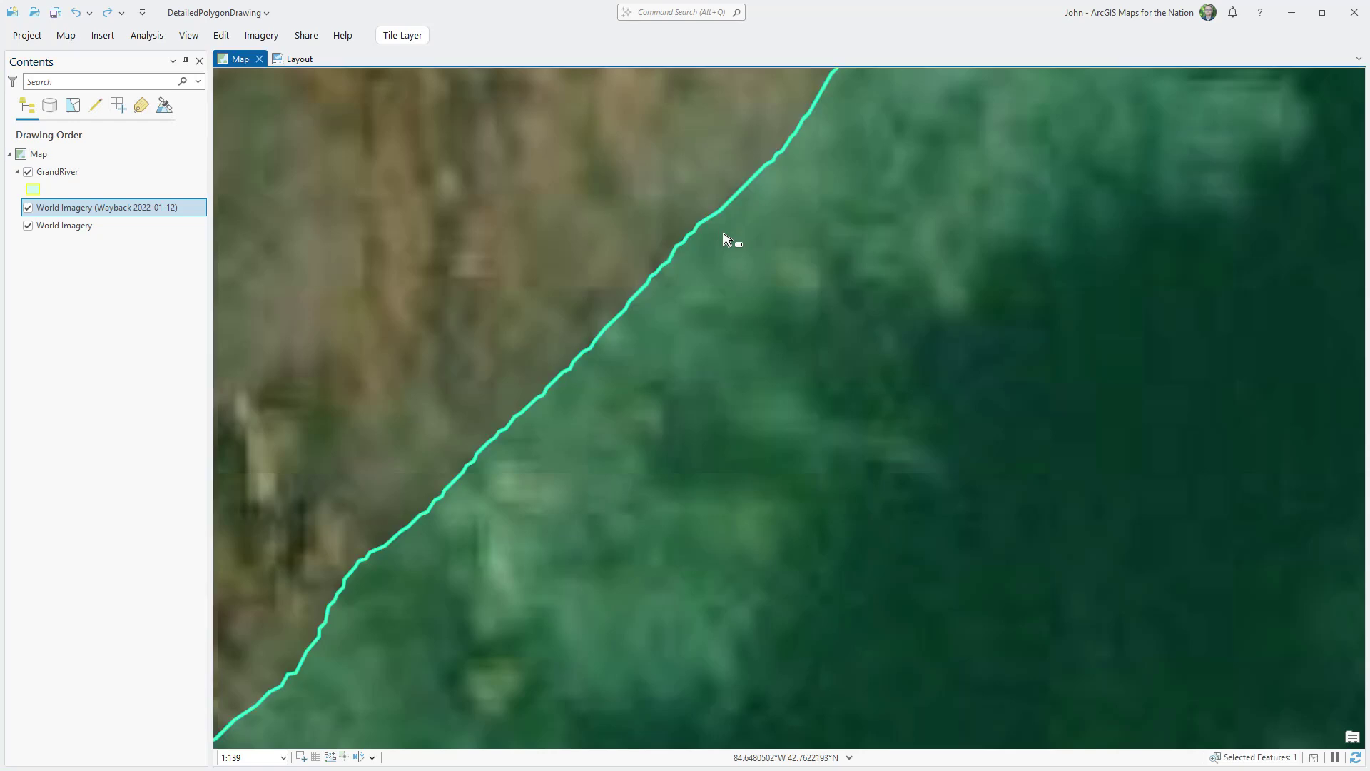
{"action": "left_click", "coordinate": [223, 36]}
{"action": "left_click", "coordinate": [466, 71]}
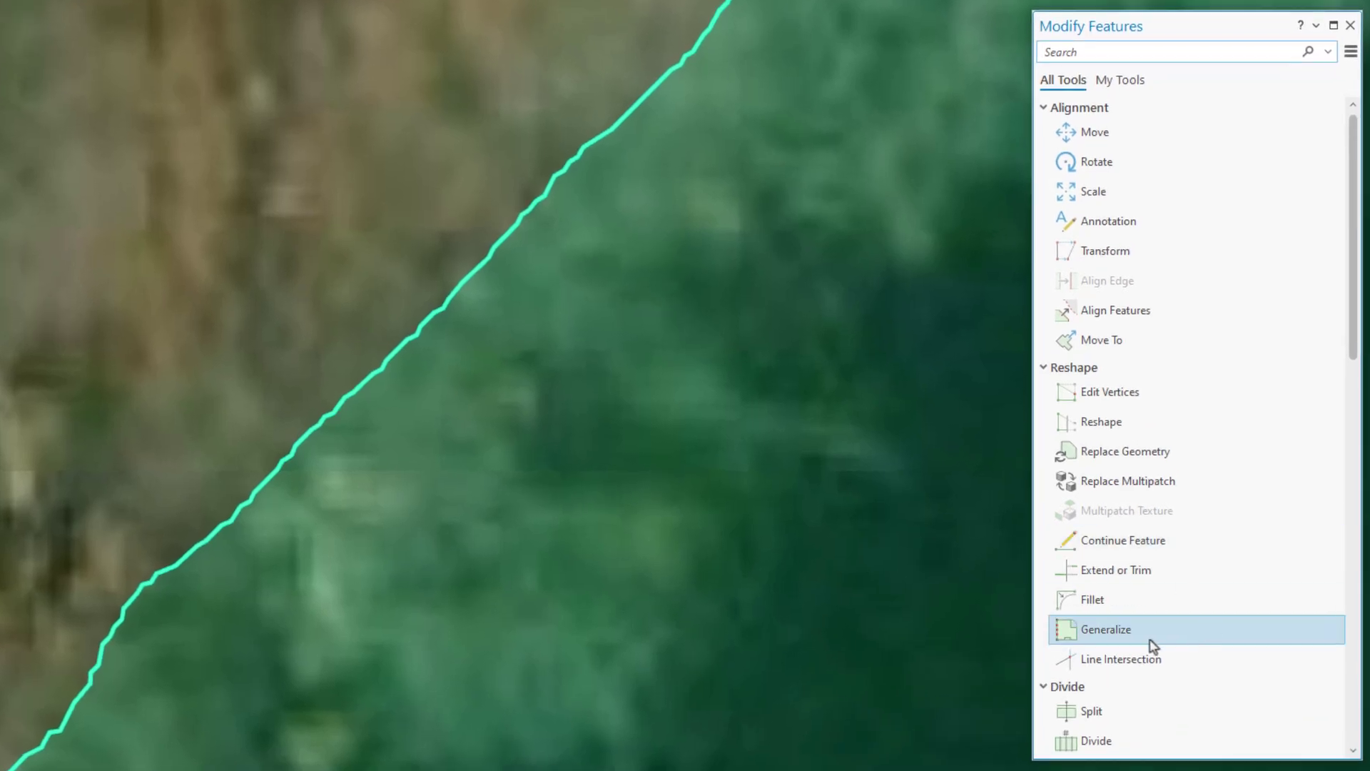
{"action": "left_click", "coordinate": [1205, 628]}
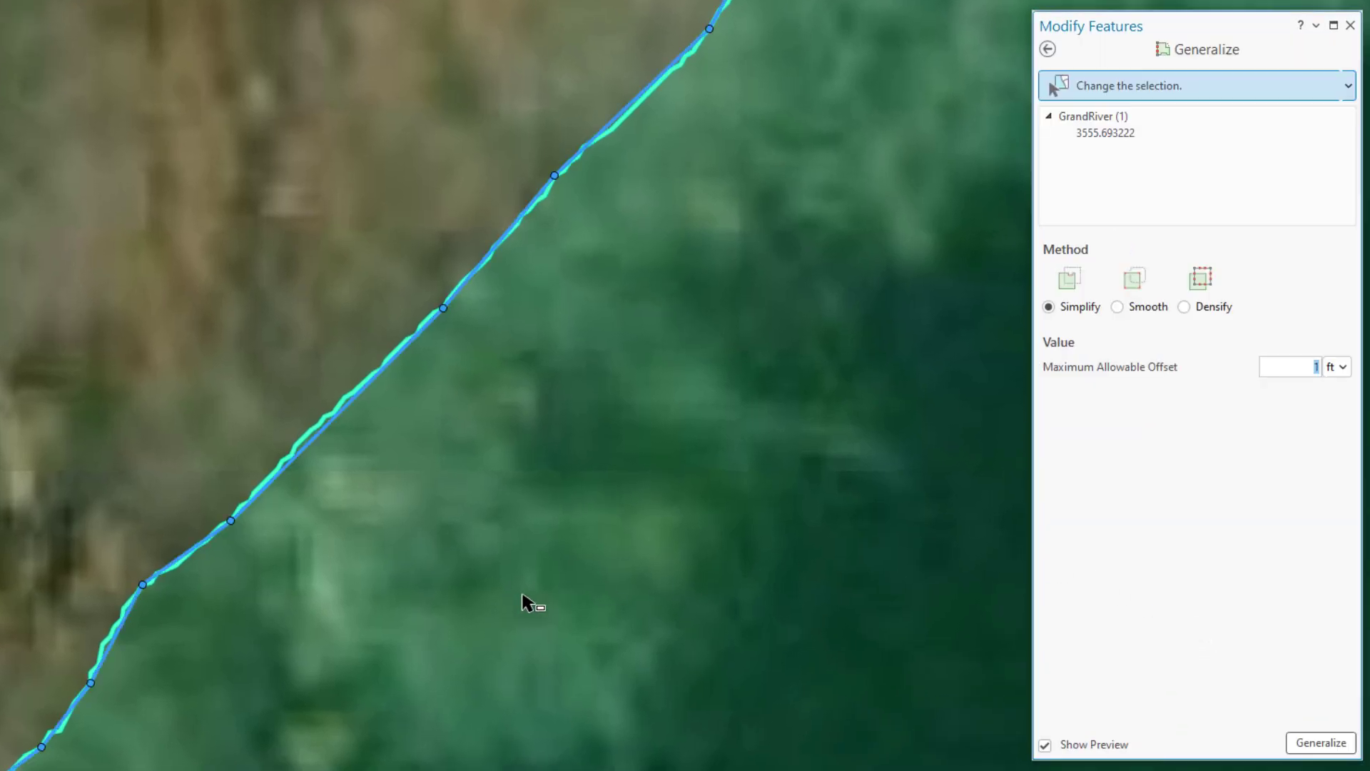
{"action": "left_click_drag", "start_coordinate": [300, 636], "coordinate": [631, 294]}
{"action": "left_click_drag", "start_coordinate": [178, 632], "coordinate": [908, 36]}
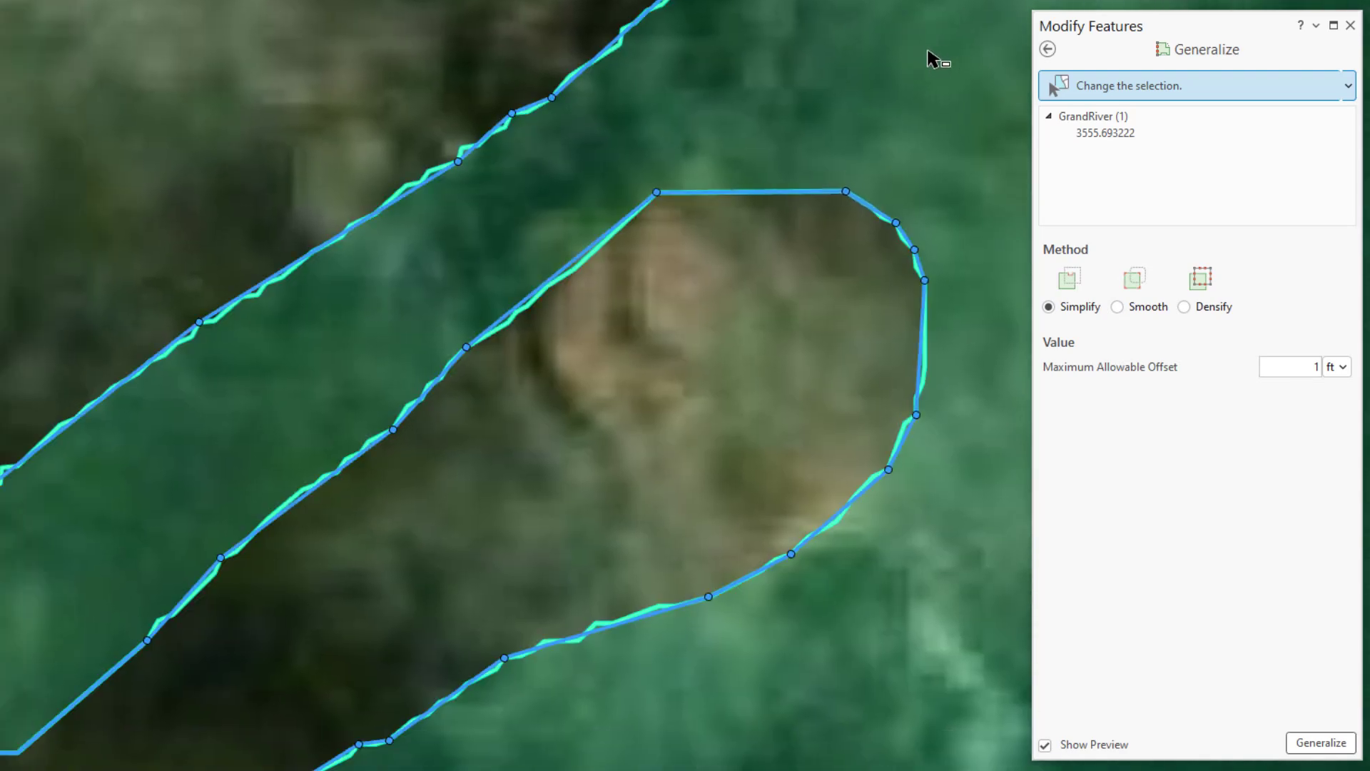
Preview the Smooth and Densify methods, and simplify GrandRiver with a maximum allowable offset of 0.5 ft
{"action": "left_click", "coordinate": [1118, 308]}
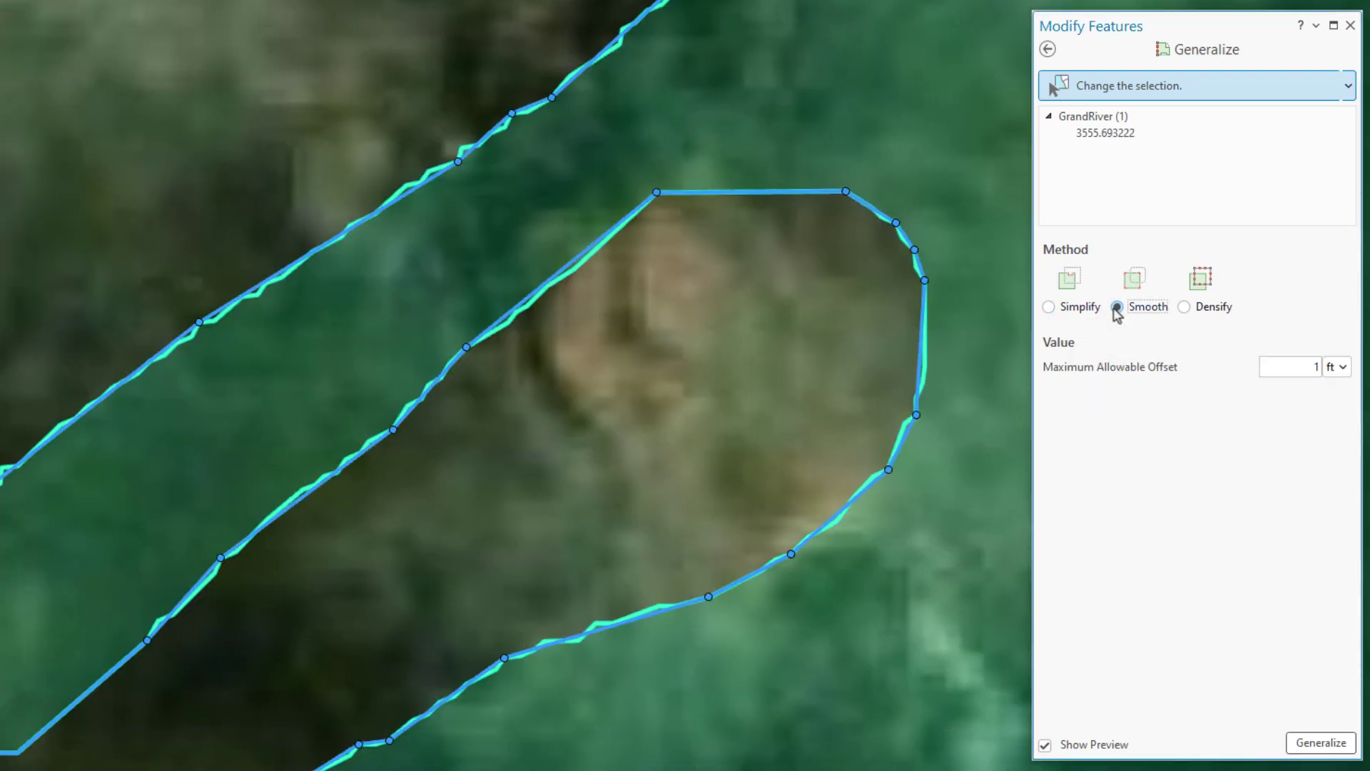
{"action": "left_click", "coordinate": [1184, 309]}
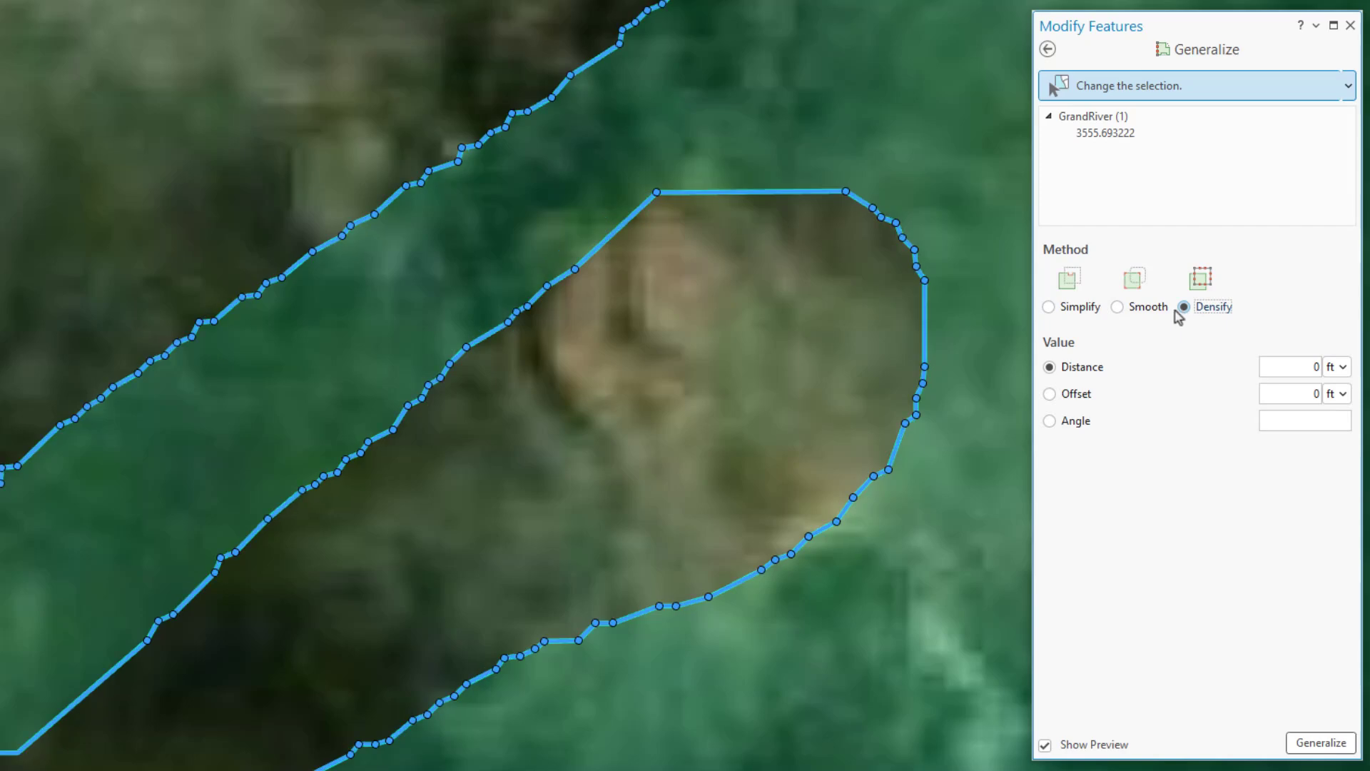
{"action": "left_click", "coordinate": [1050, 308]}
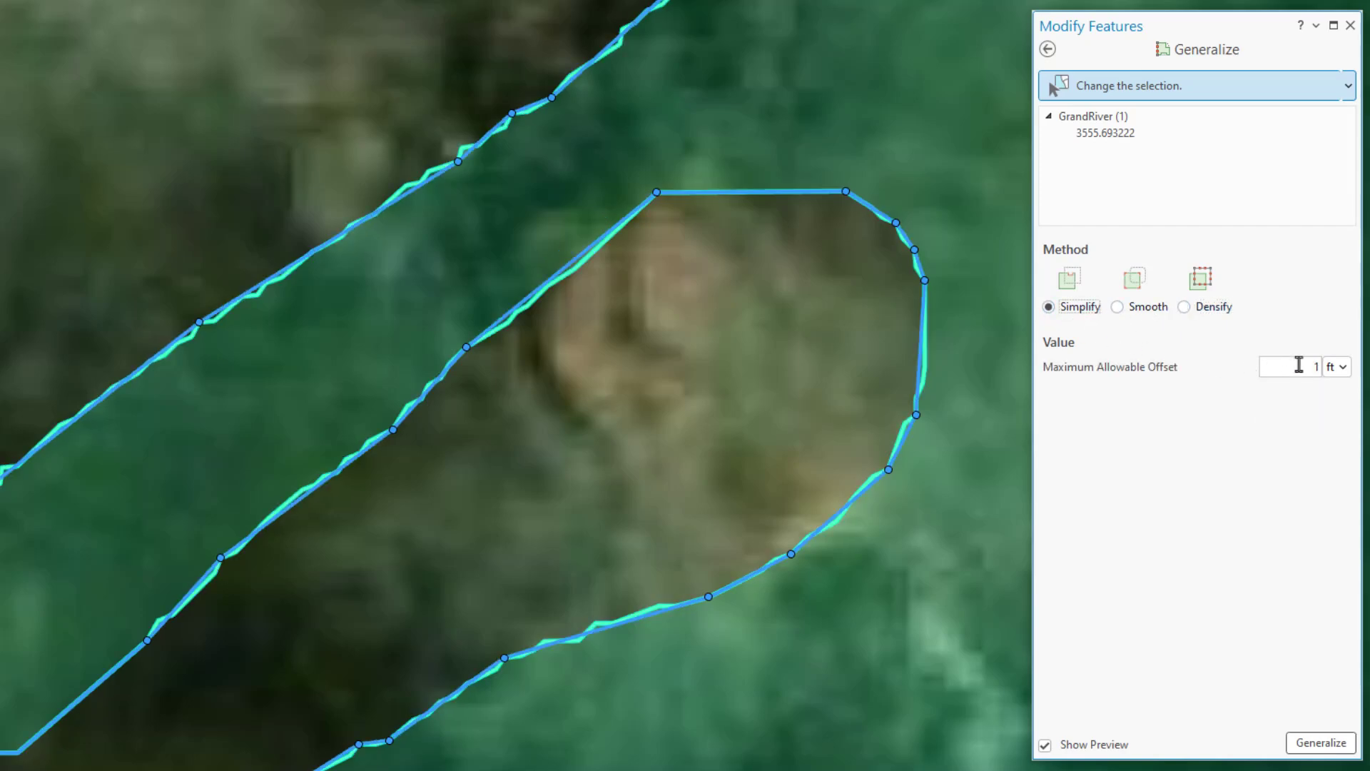
{"action": "type", "text": "0.5"}
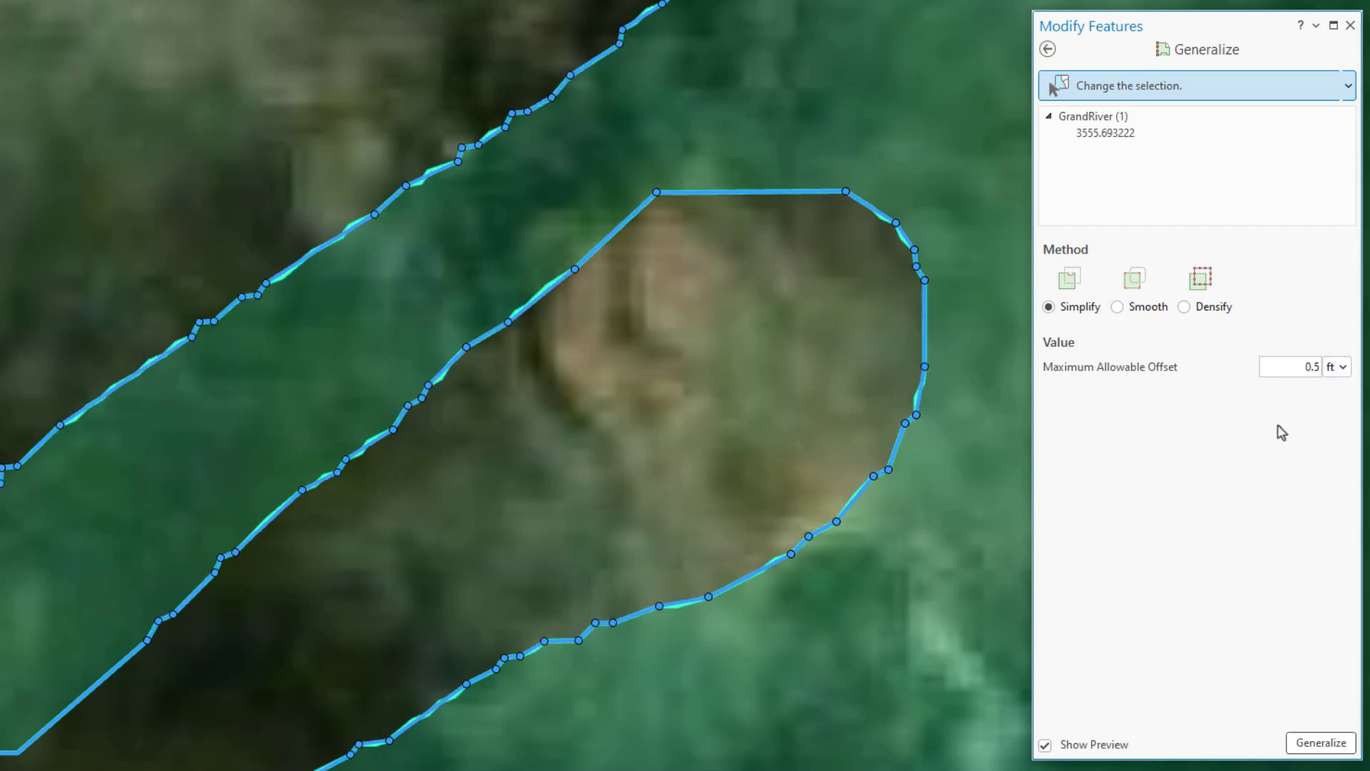
{"action": "left_click", "coordinate": [1310, 747]}
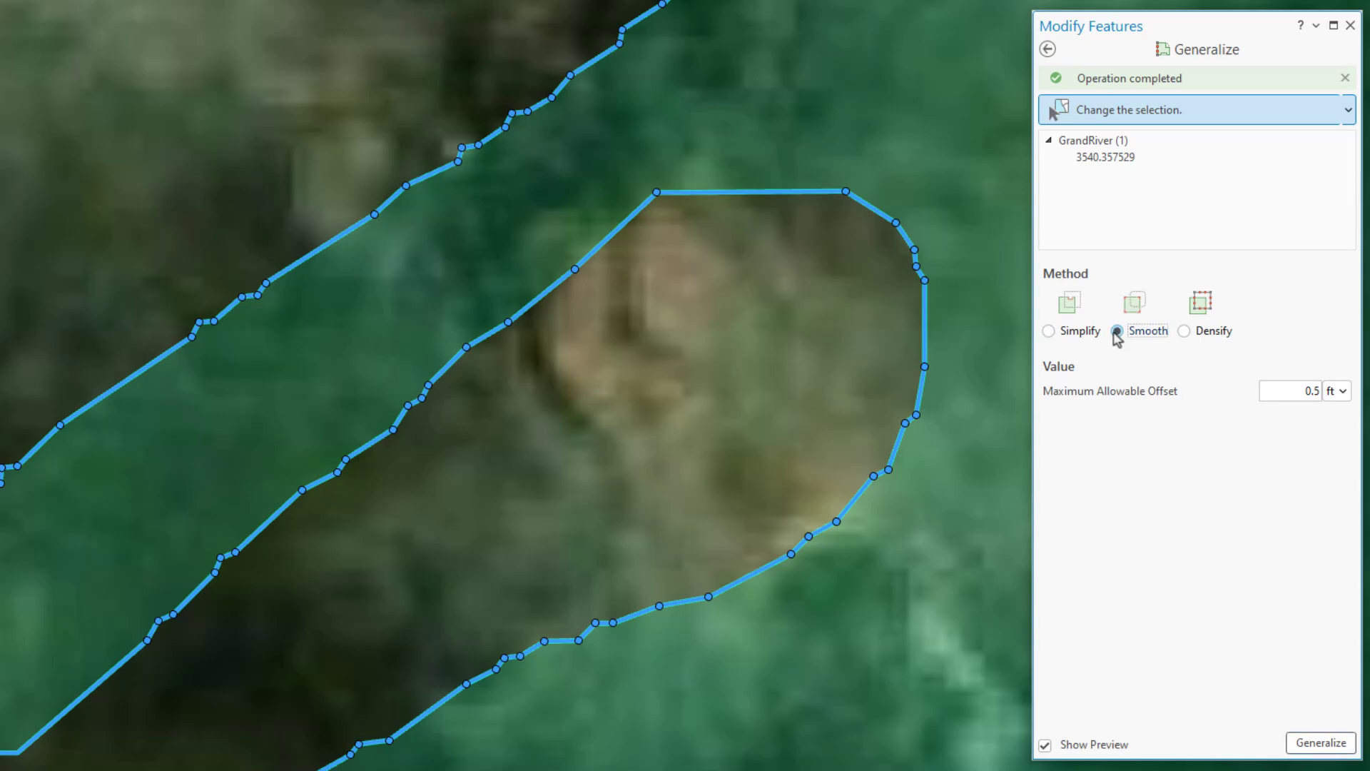
Smooth GrandRiver twice with a maximum allowable offset of 0.5 ft, and undo the last smoothing
{"action": "left_click", "coordinate": [1321, 744]}
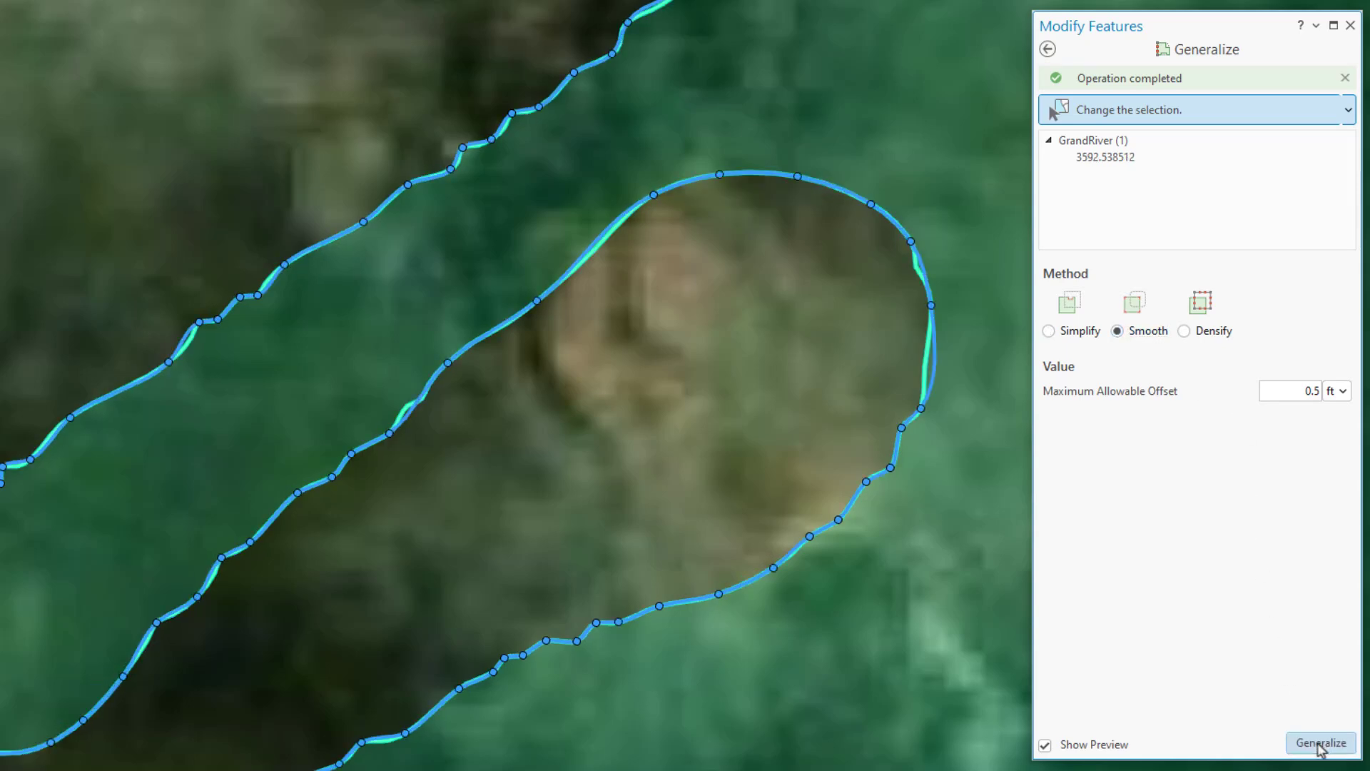
{"action": "scroll", "coordinate": [633, 334], "scroll_direction": "down", "scroll_amount": 4}
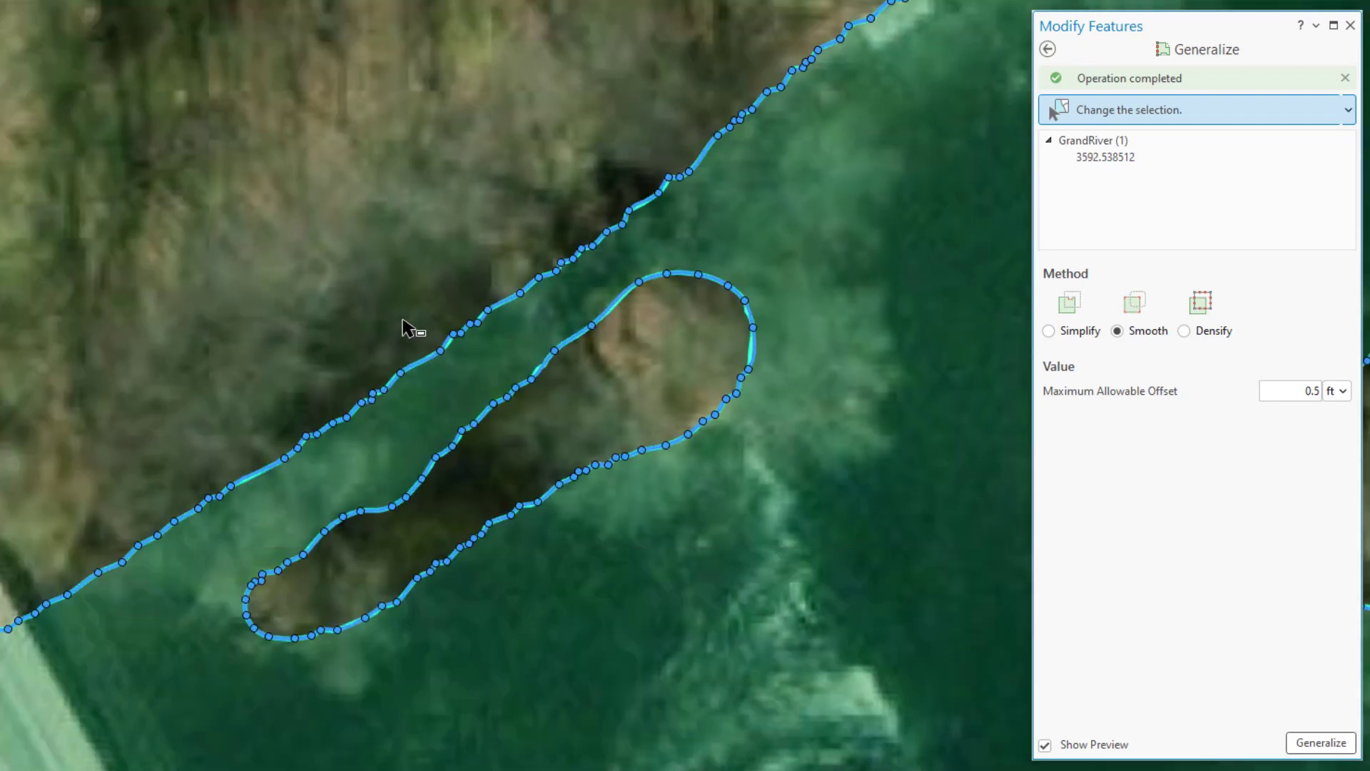
{"action": "scroll", "coordinate": [416, 329], "scroll_direction": "down", "scroll_amount": 2}
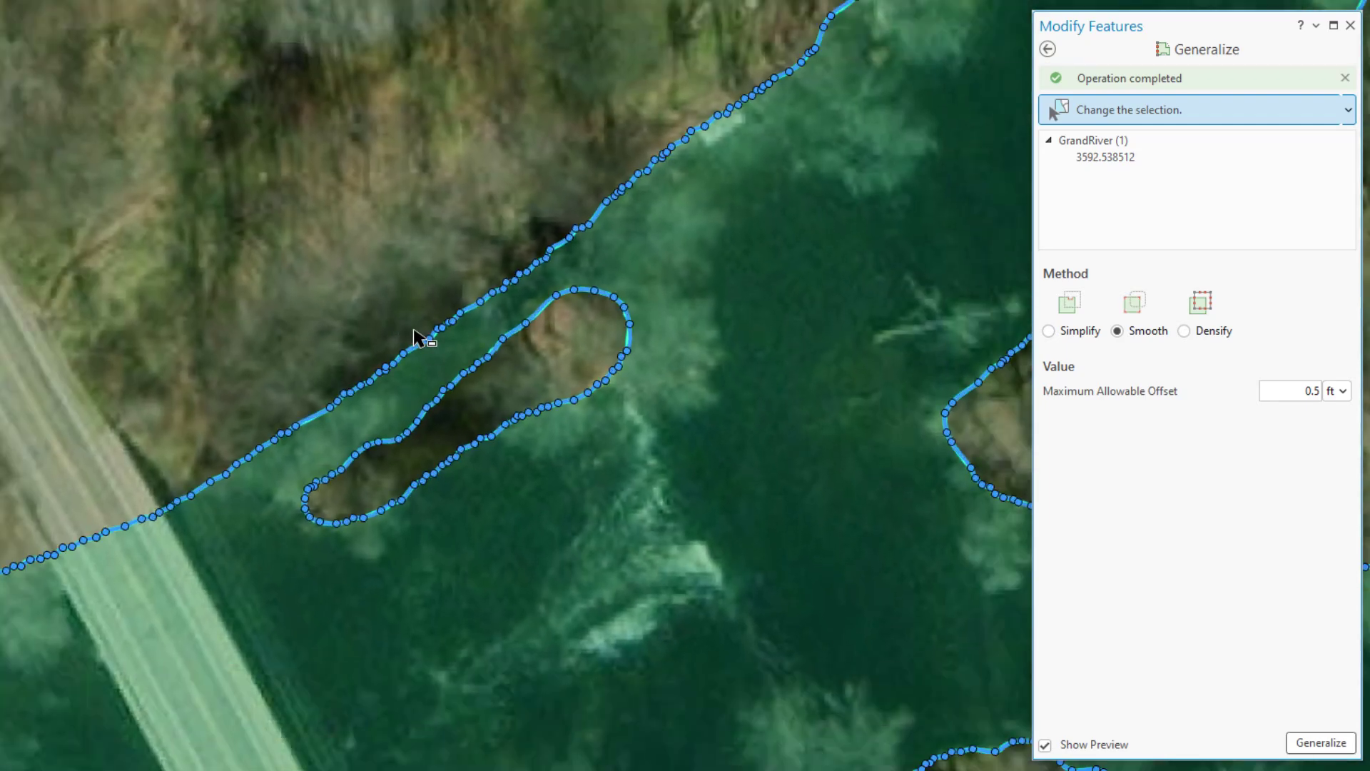
{"action": "left_click", "coordinate": [1325, 744]}
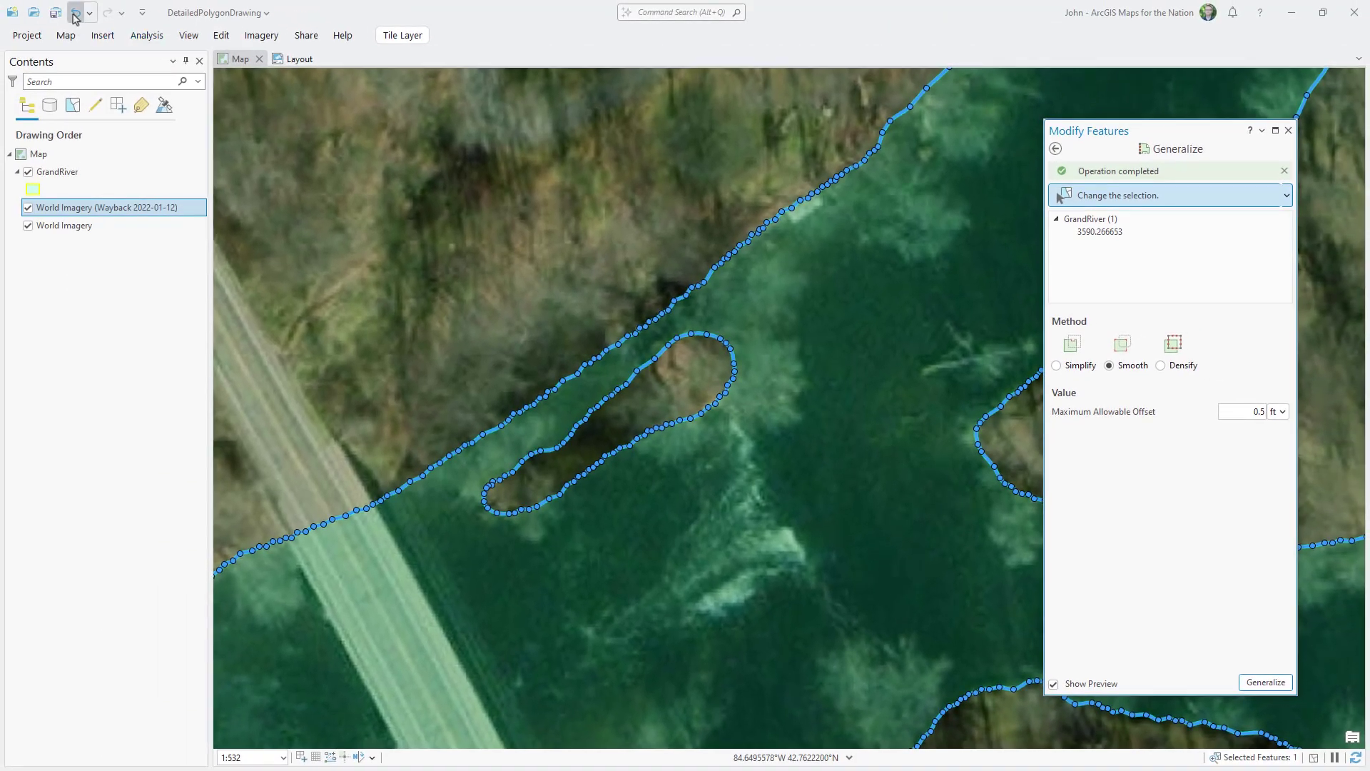
{"action": "left_click", "coordinate": [75, 12]}
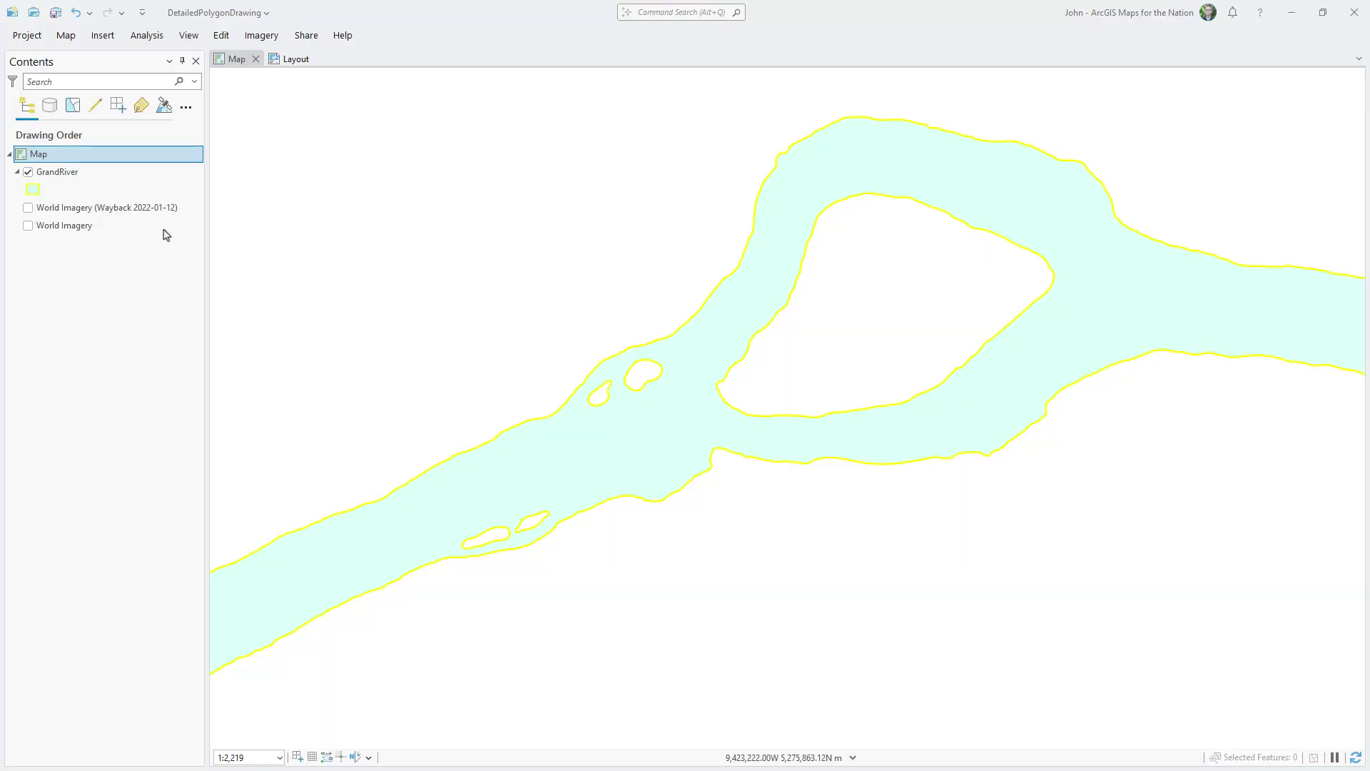
In GrandRiver's polygon symbol, give the uppermost solid stroke a -2 pt offset, a 1 pt width and the Accurate offset option
{"action": "left_click", "coordinate": [33, 190]}
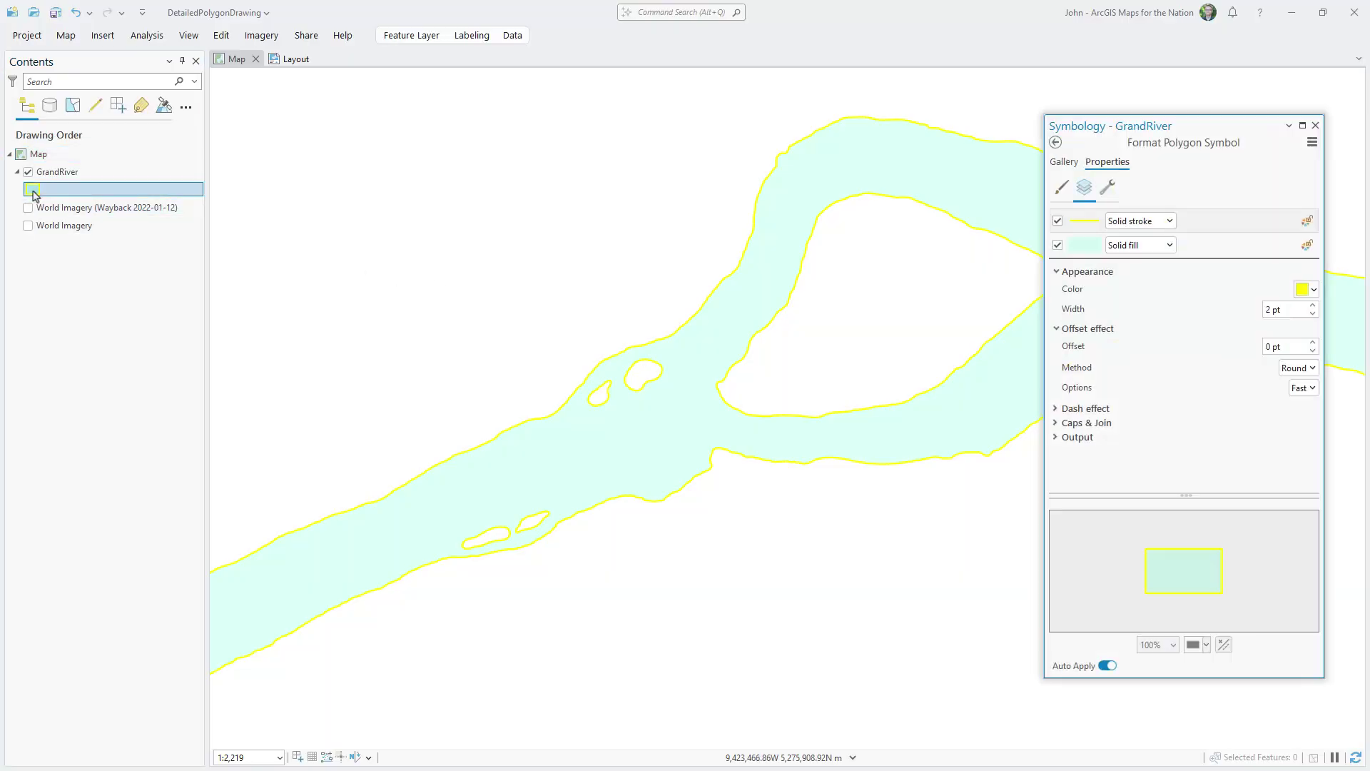
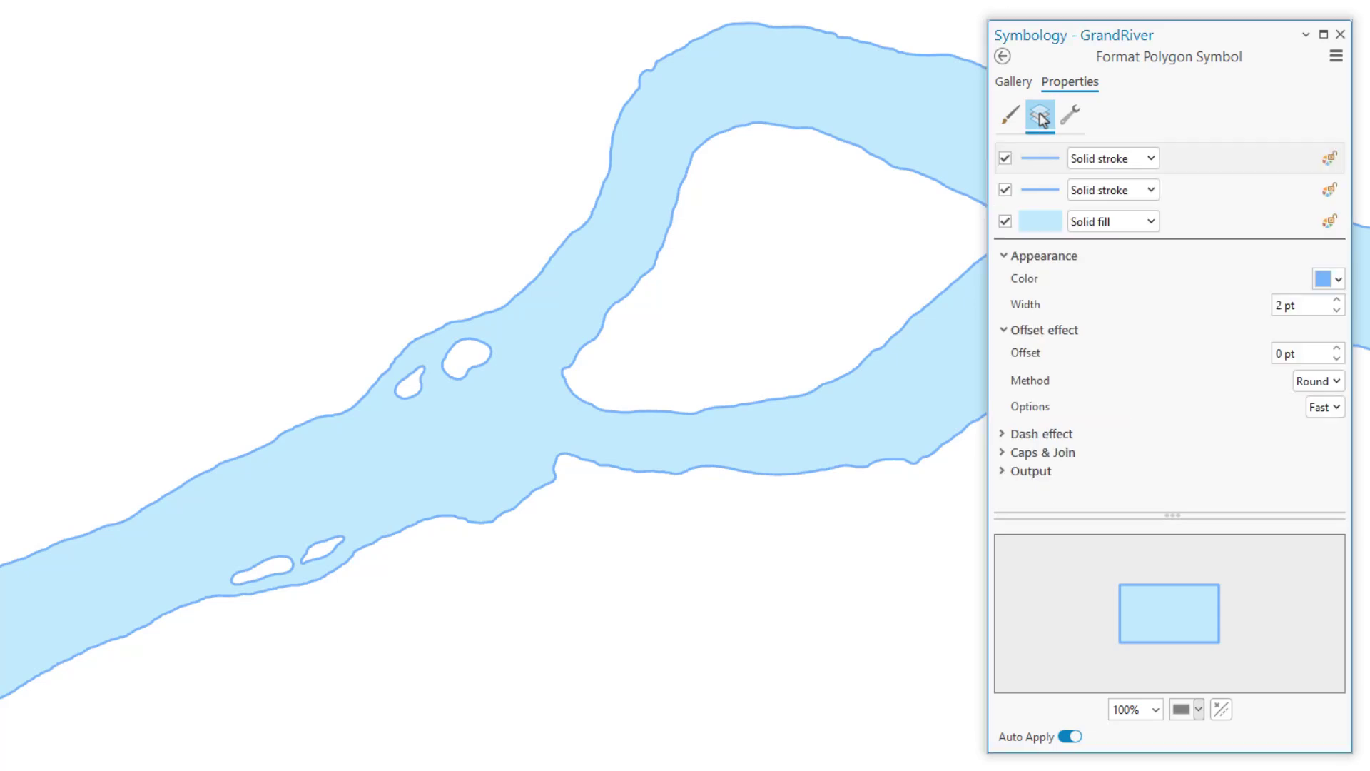
{"action": "left_click", "coordinate": [1205, 162]}
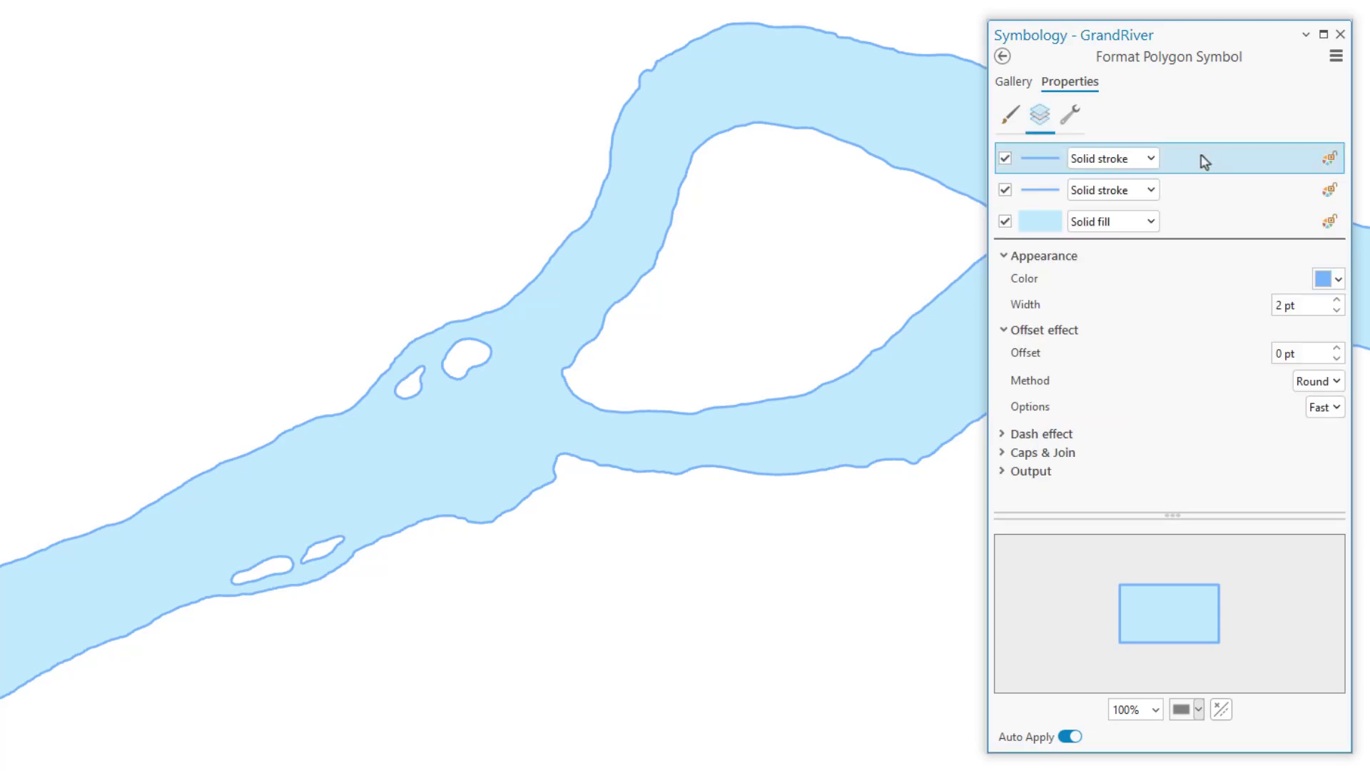
{"action": "left_click", "coordinate": [1336, 359]}
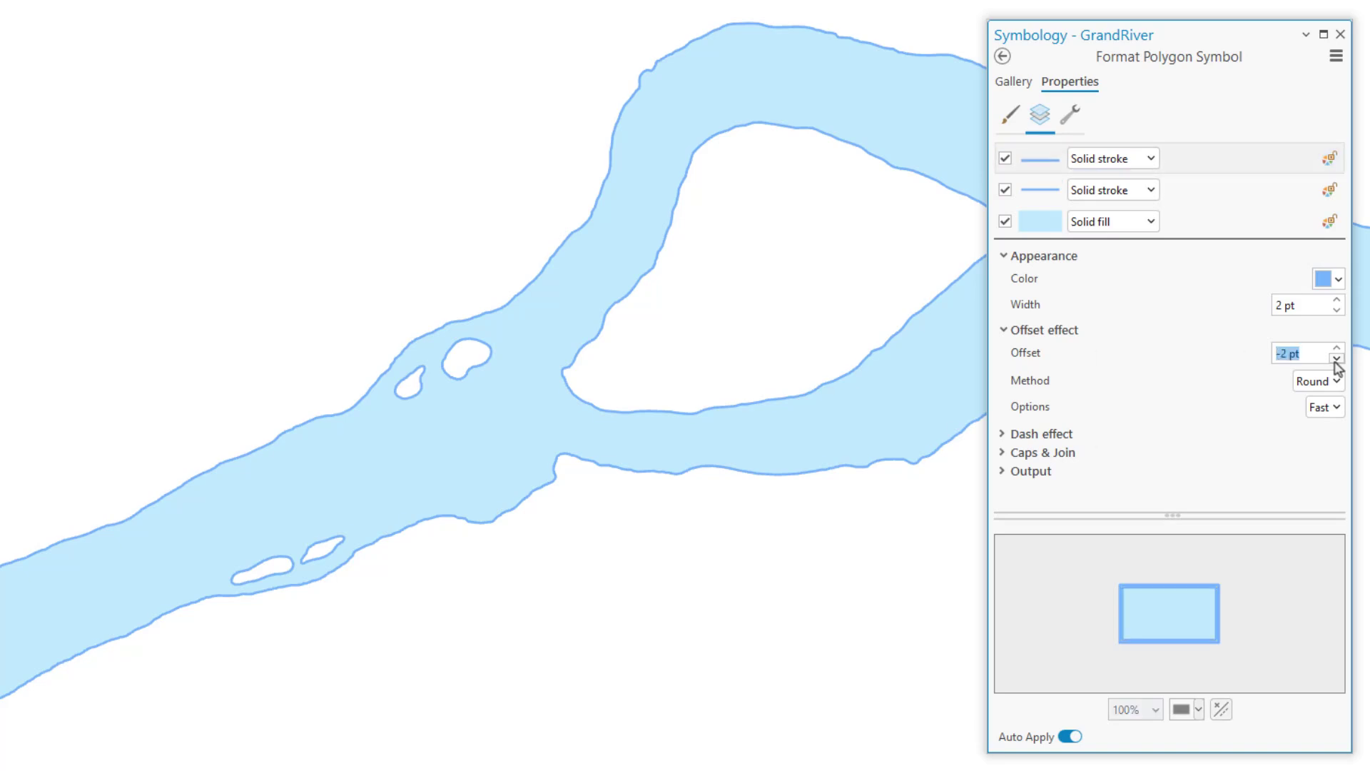
{"action": "left_click", "coordinate": [1337, 311]}
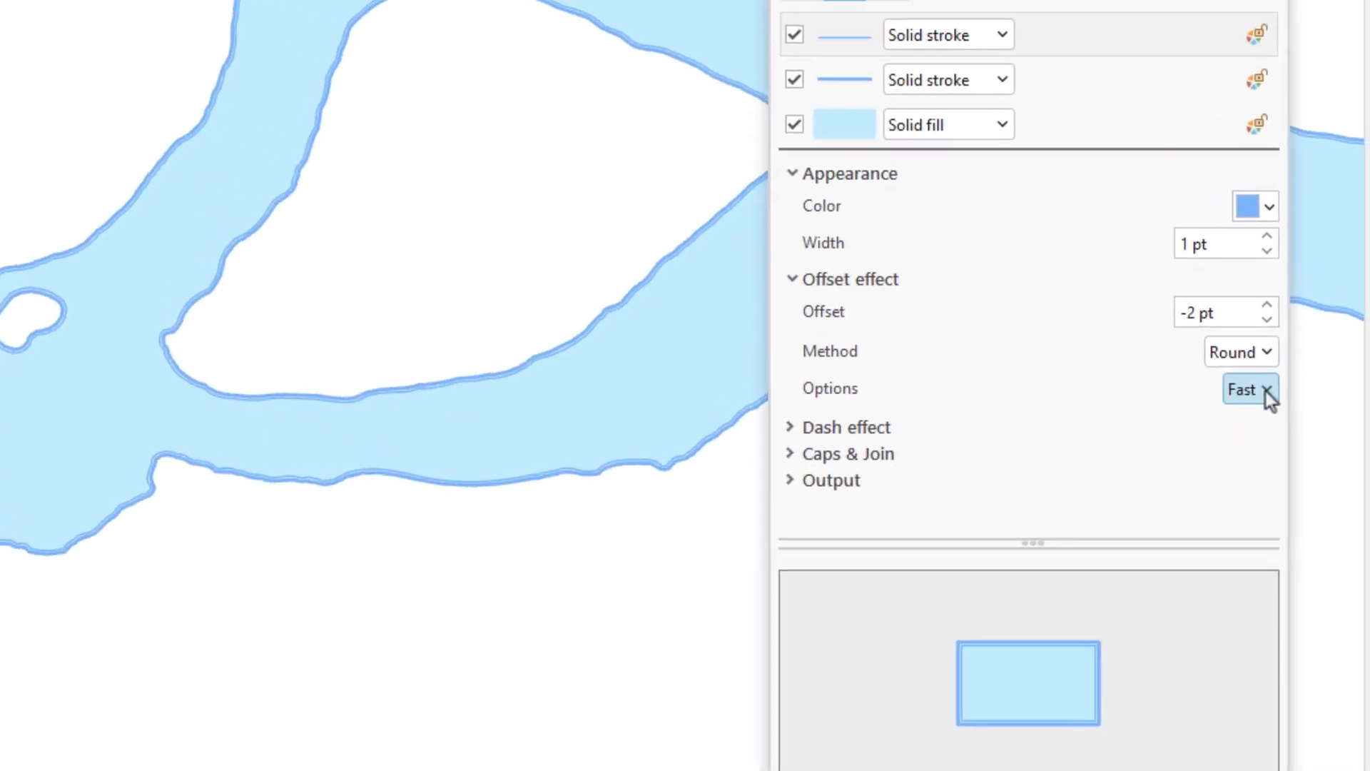
{"action": "left_click", "coordinate": [1336, 407]}
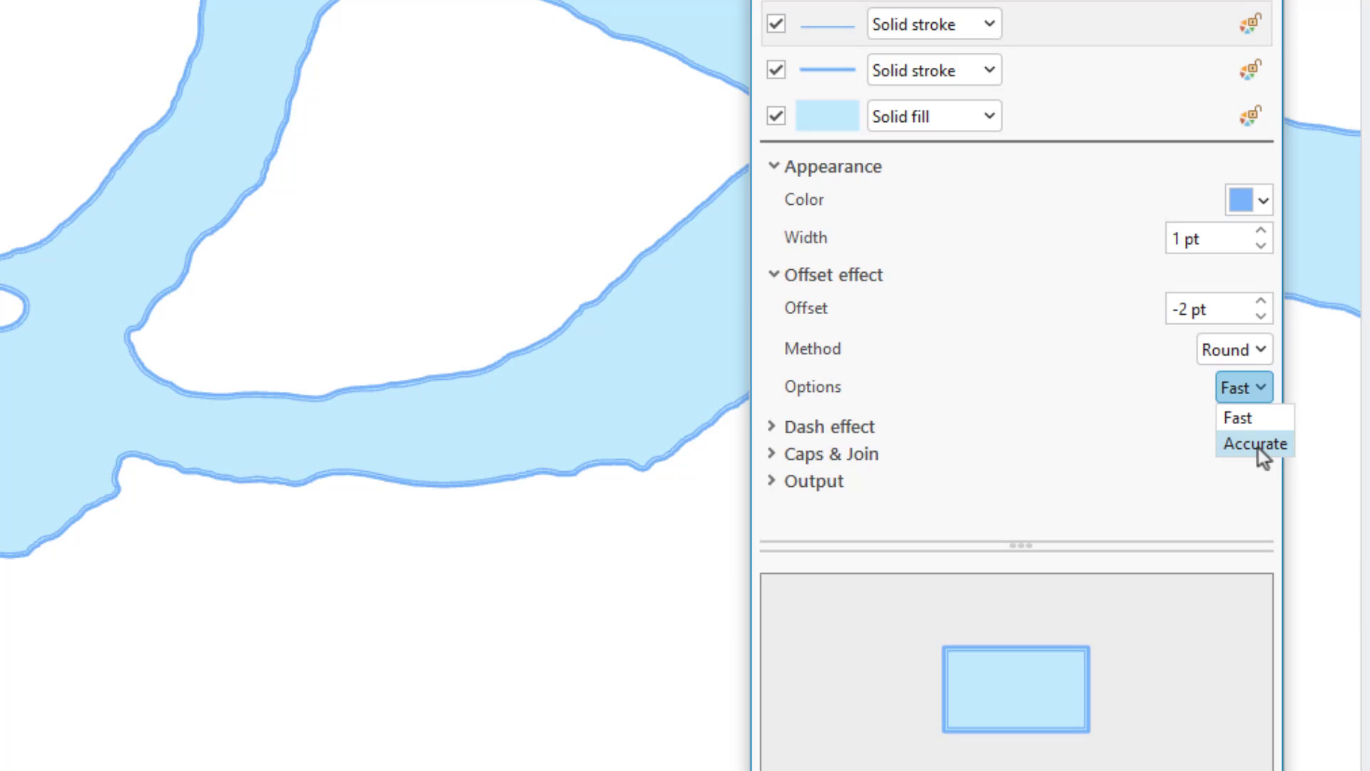
{"action": "left_click", "coordinate": [1258, 445]}
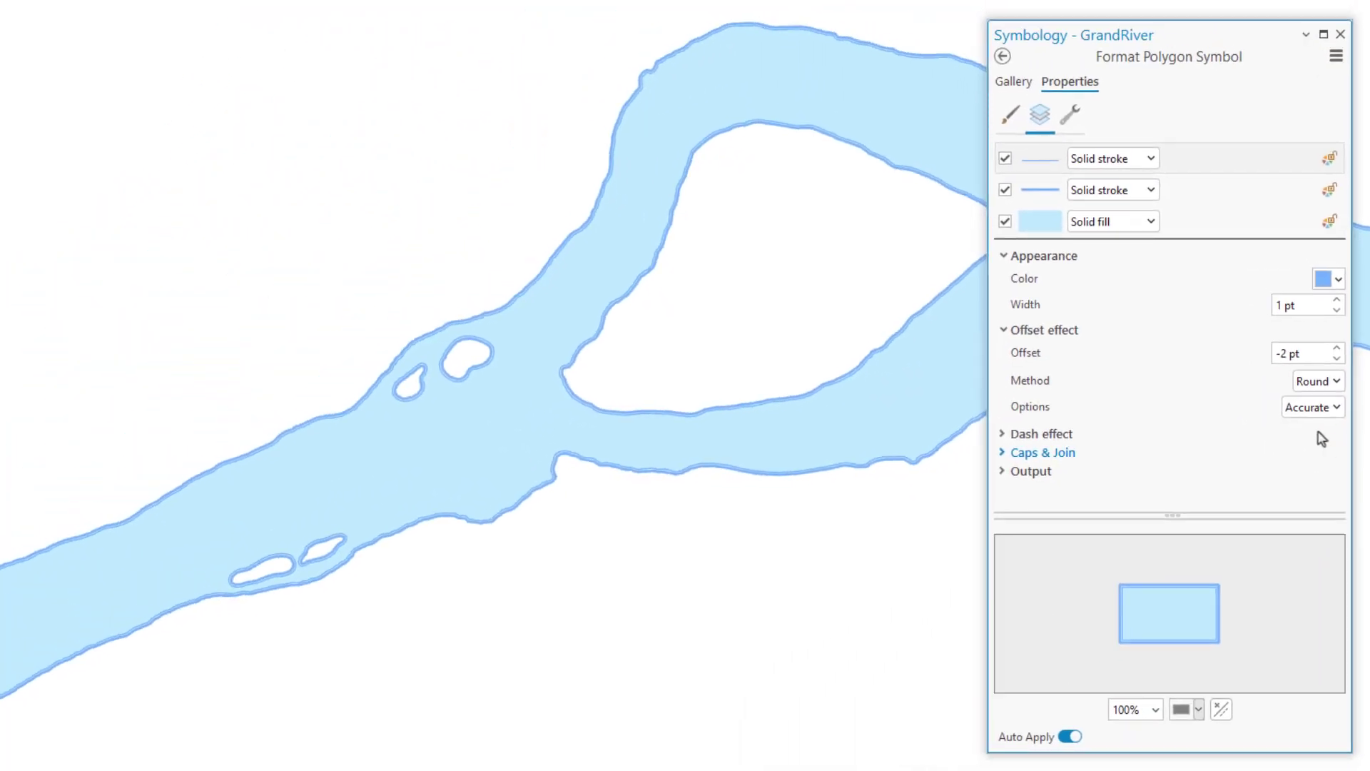
Duplicate the 1 pt offset stroke layer of the GrandRiver symbol several times
{"action": "left_click", "coordinate": [1070, 114]}
{"action": "left_click", "coordinate": [1099, 254]}
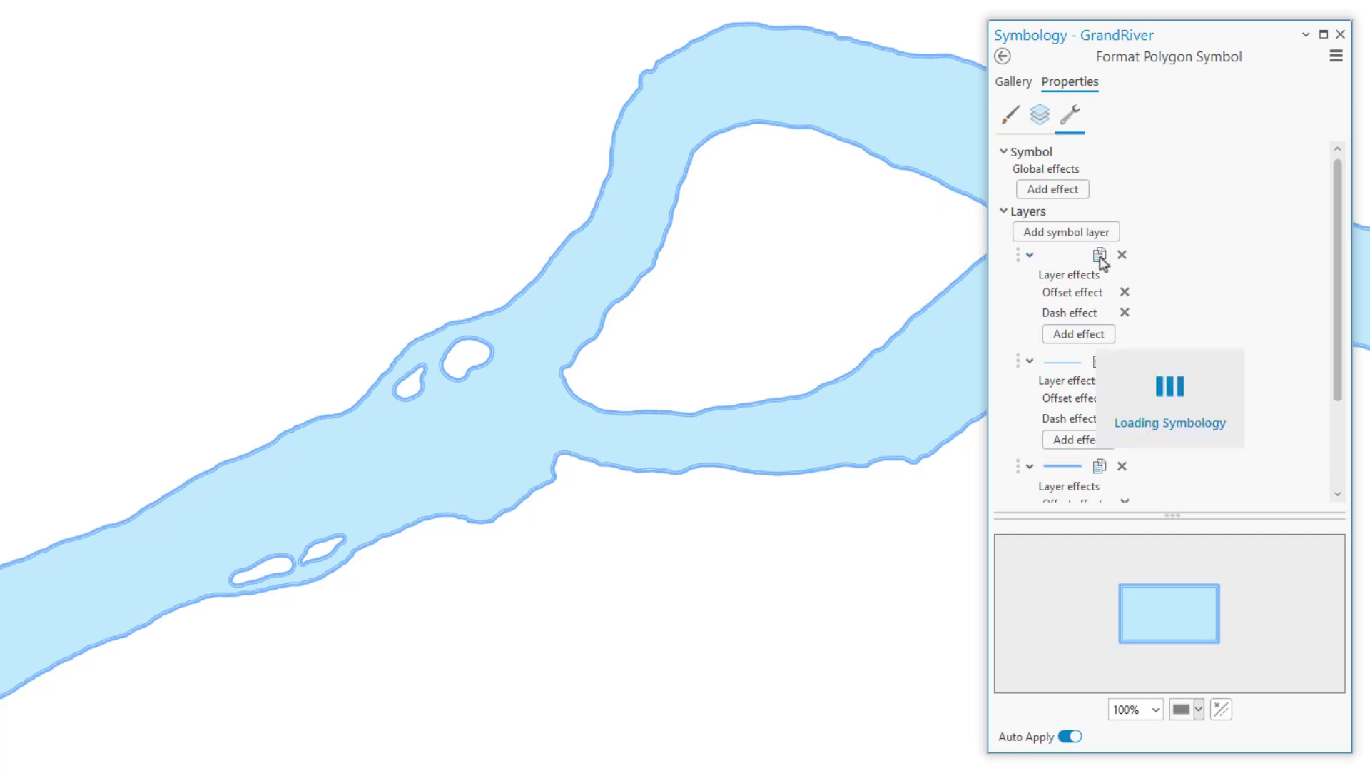
{"action": "left_click", "coordinate": [1099, 255]}
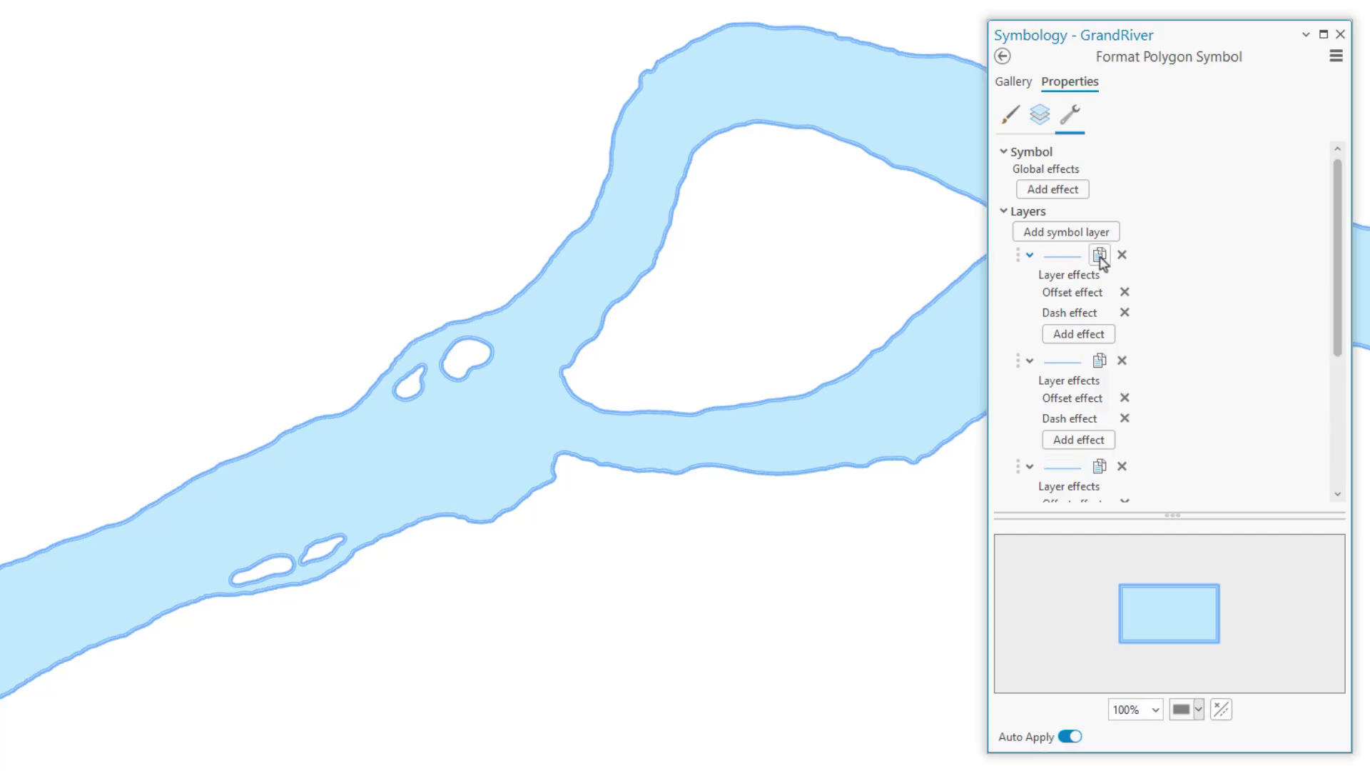
Set the width of the third stroke layer in the GrandRiver symbol to 0.6 pt
{"action": "left_click", "coordinate": [1039, 117]}
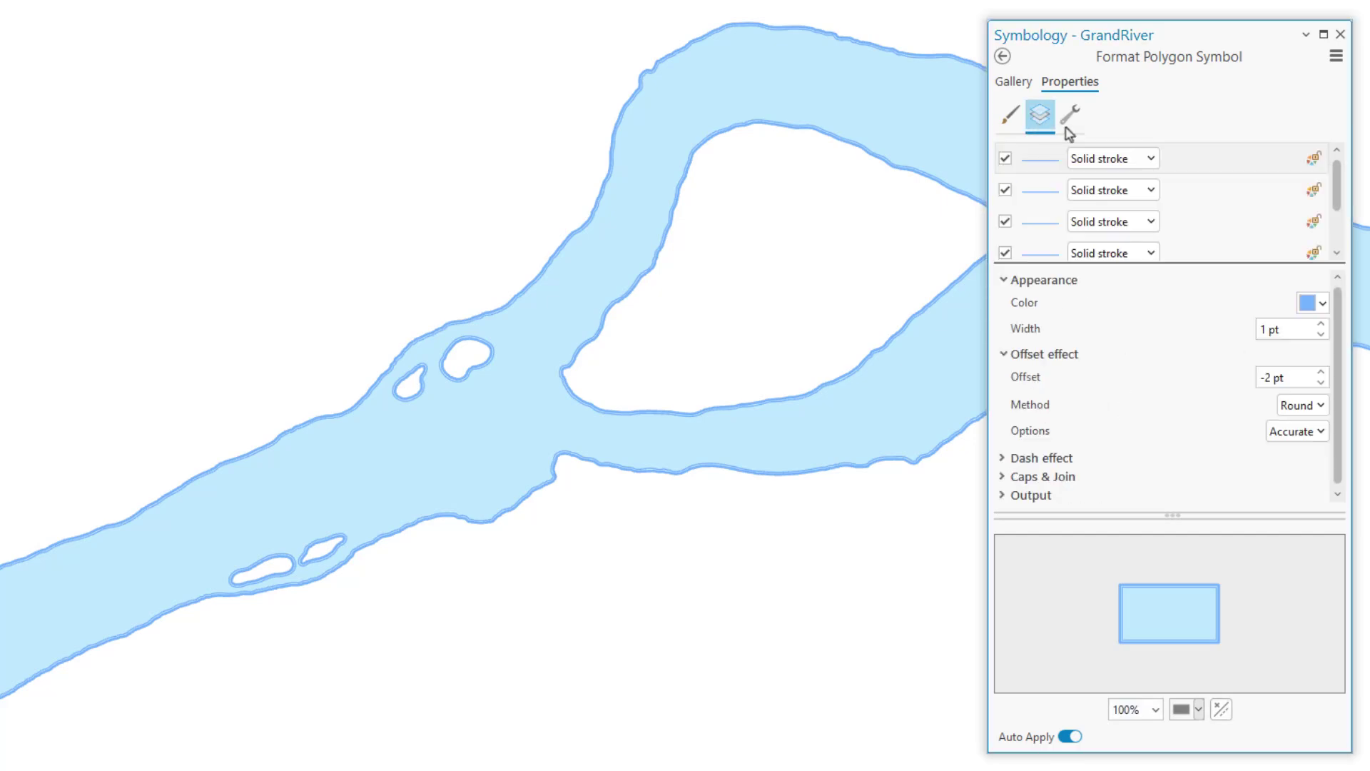
{"action": "left_click", "coordinate": [1186, 255]}
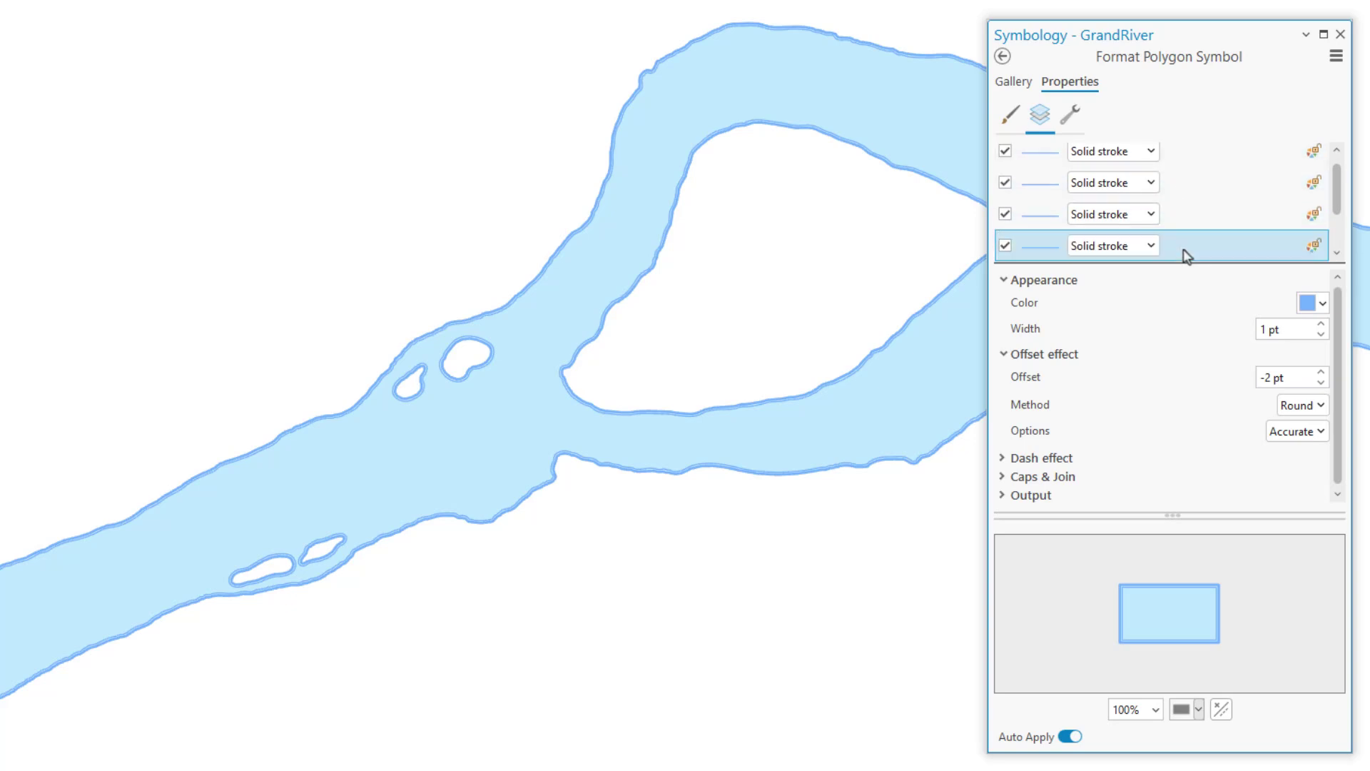
{"action": "left_click", "coordinate": [1211, 222]}
{"action": "left_click", "coordinate": [1298, 329]}
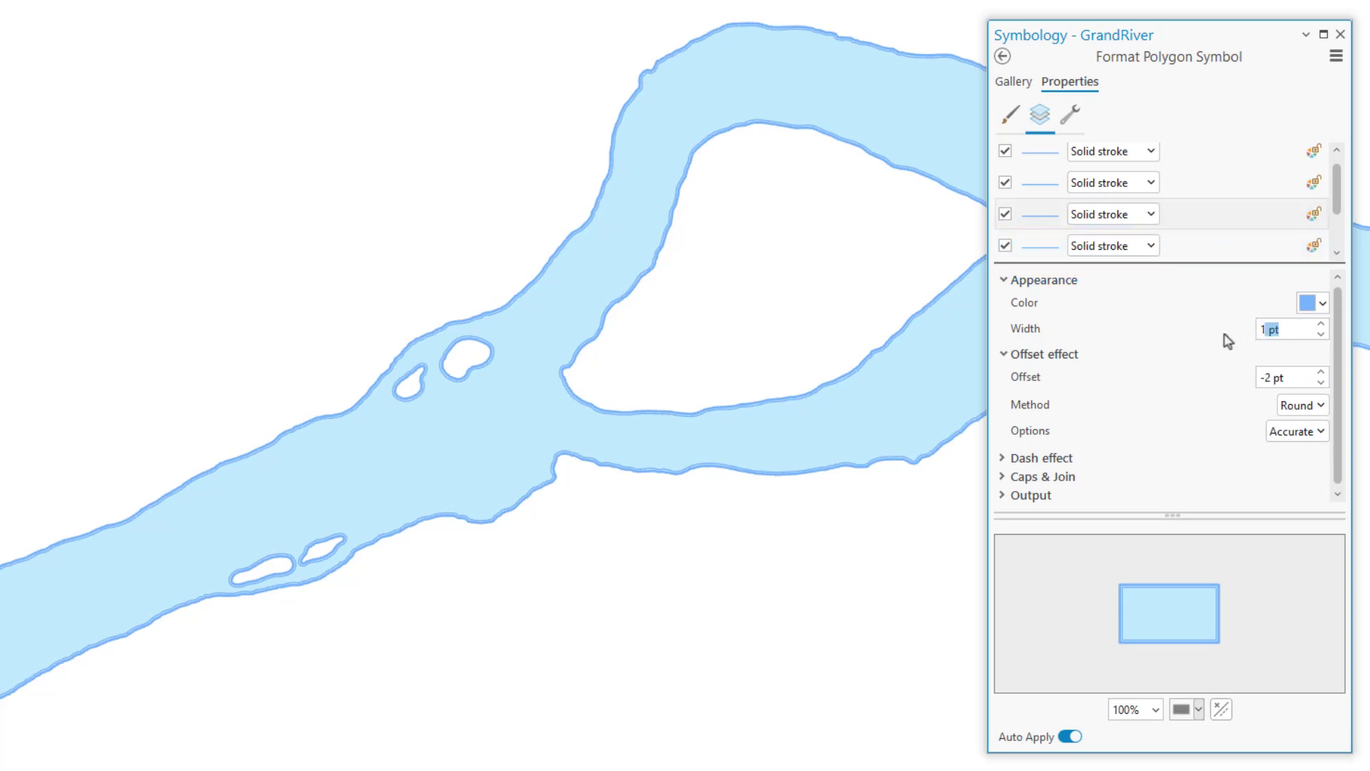
{"action": "type", "text": "0.6"}
{"action": "key", "text": "Tab"}
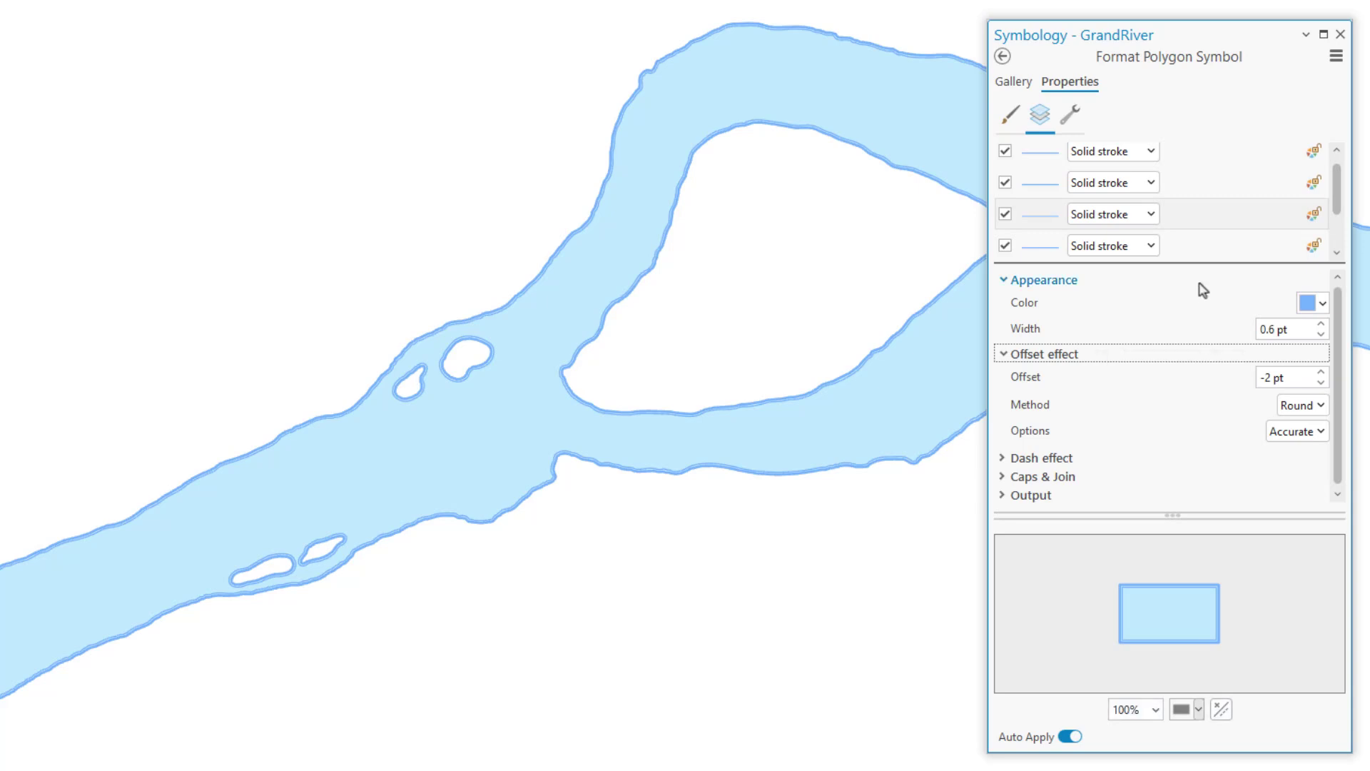
Set the width of the second stroke layer in the GrandRiver symbol to 0.4 pt and of the uppermost stroke to 0.2 pt
{"action": "left_click", "coordinate": [1193, 187]}
{"action": "double_click", "coordinate": [1286, 330]}
{"action": "type", "text": "0.6"}
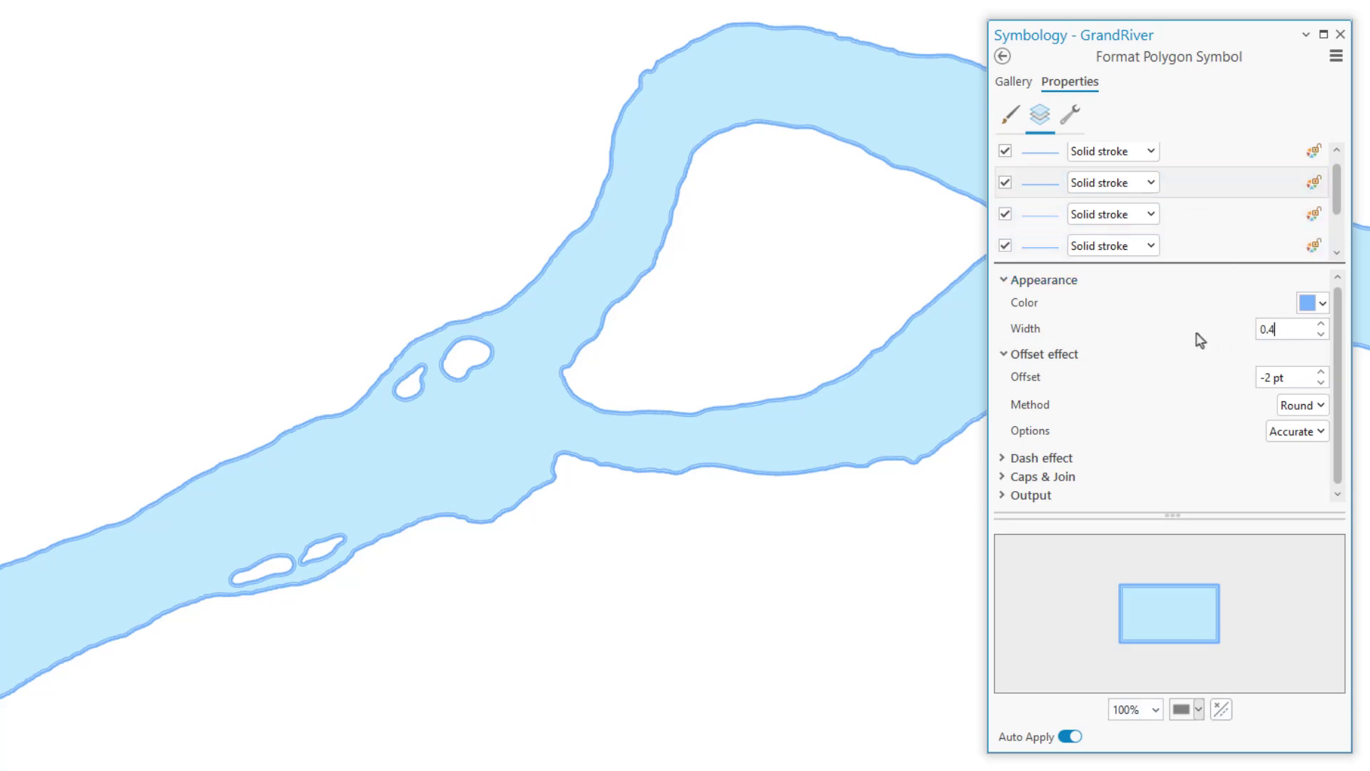
{"action": "key", "text": "Tab"}
{"action": "left_click", "coordinate": [1189, 155]}
{"action": "double_click", "coordinate": [1285, 322]}
{"action": "type", "text": "0"}
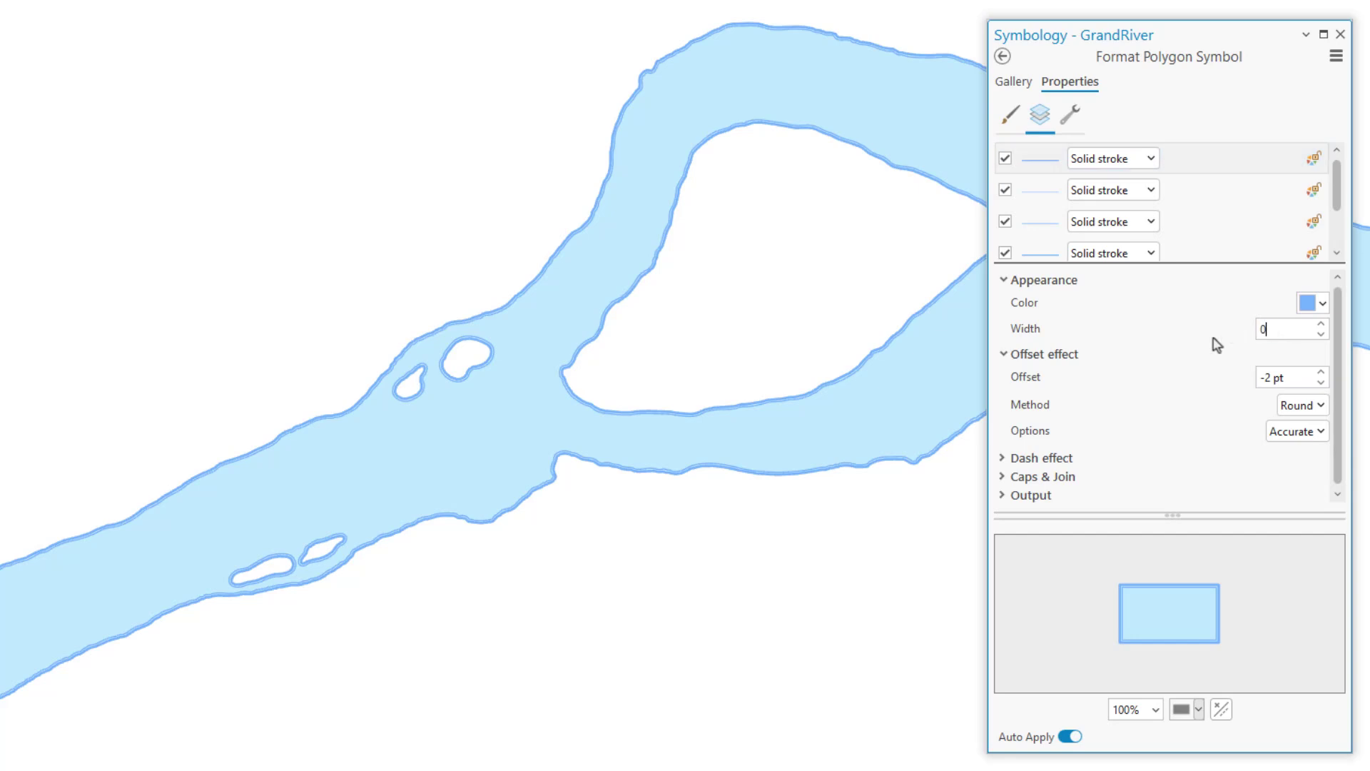
{"action": "type", "text": ".2"}
{"action": "key", "text": "Tab"}
Offset the third stroke layer further inward, and set the second stroke's offset to -6 pt and the uppermost stroke's to -8 pt
{"action": "left_click", "coordinate": [1212, 229]}
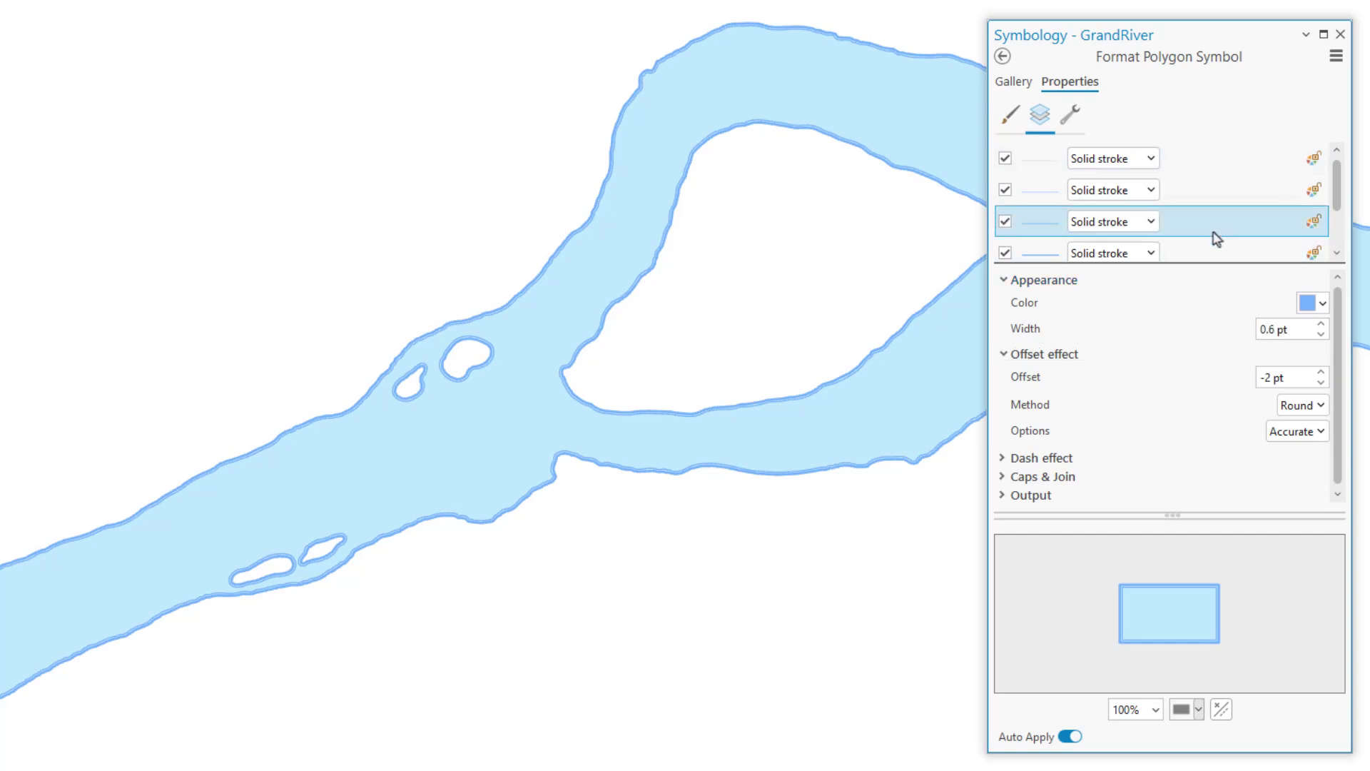
{"action": "left_click", "coordinate": [1321, 382]}
{"action": "left_click", "coordinate": [1321, 382]}
{"action": "left_click", "coordinate": [1229, 202]}
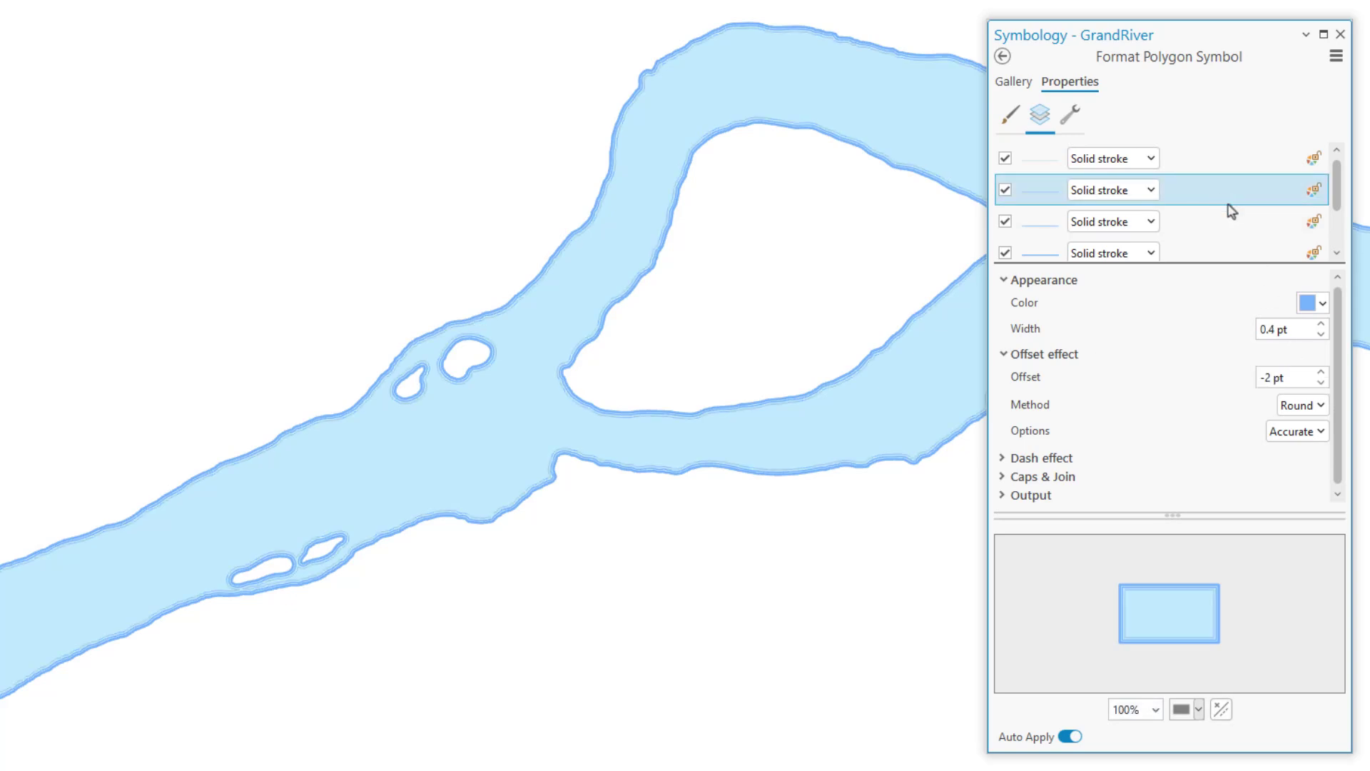
{"action": "left_click", "coordinate": [1321, 385]}
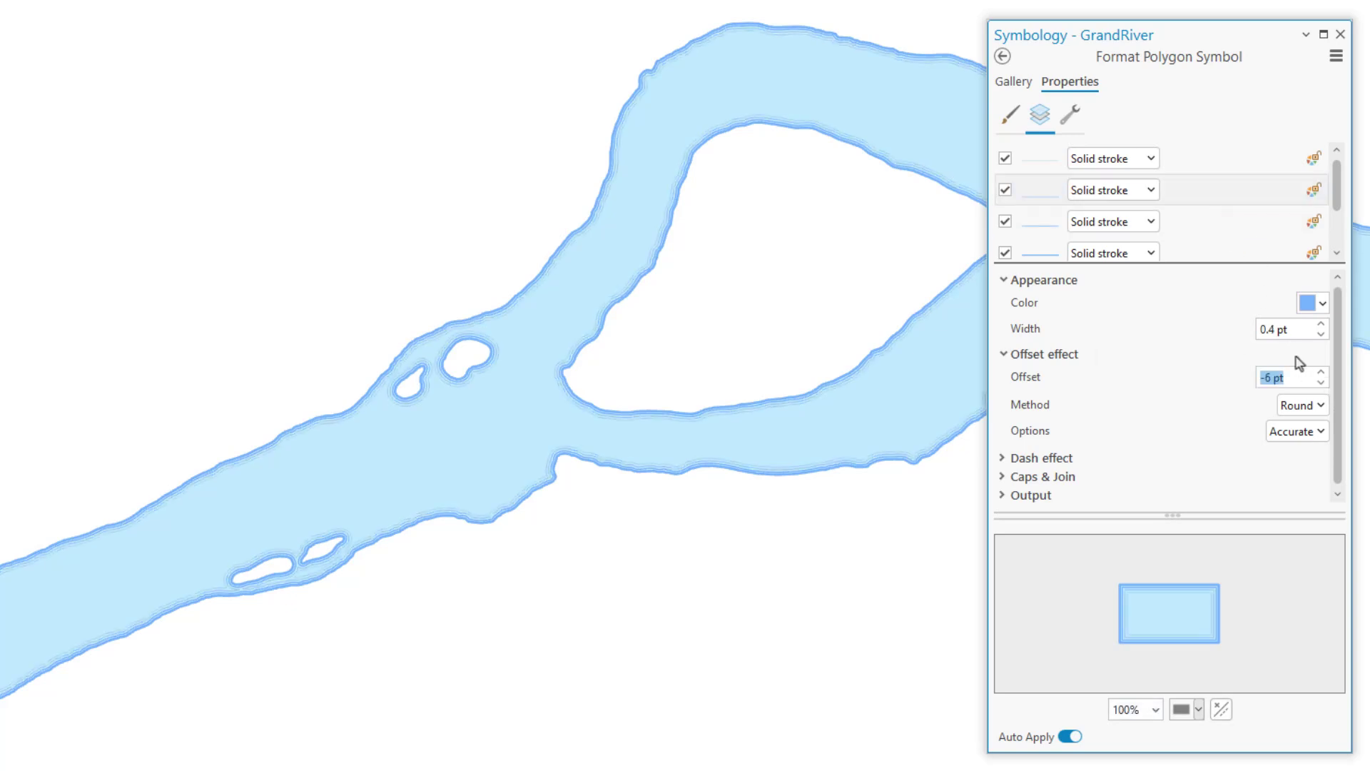
{"action": "left_click", "coordinate": [1214, 162]}
{"action": "left_click", "coordinate": [1322, 384]}
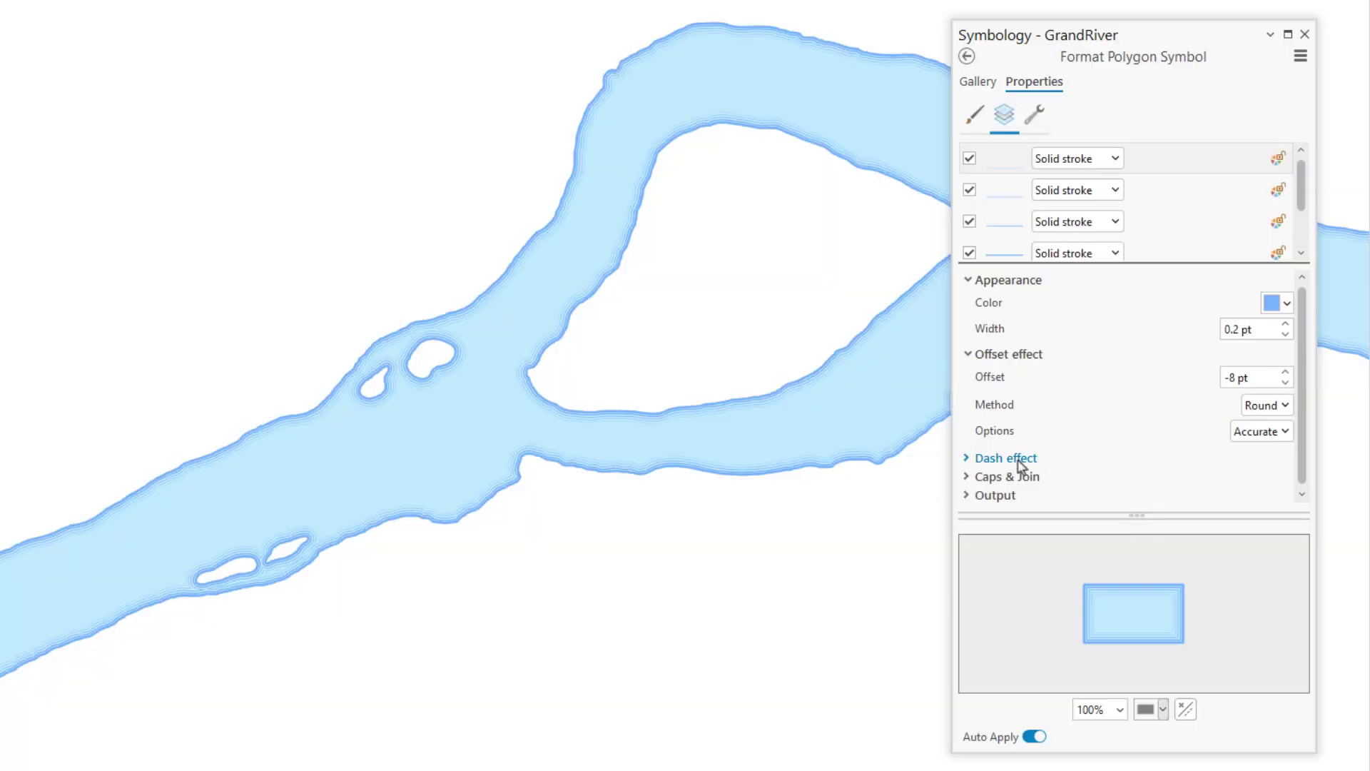
Apply a dash effect to the uppermost stroke of the GrandRiver symbol with the dash template 6 8 5 9 12 4
{"action": "left_click", "coordinate": [1010, 458]}
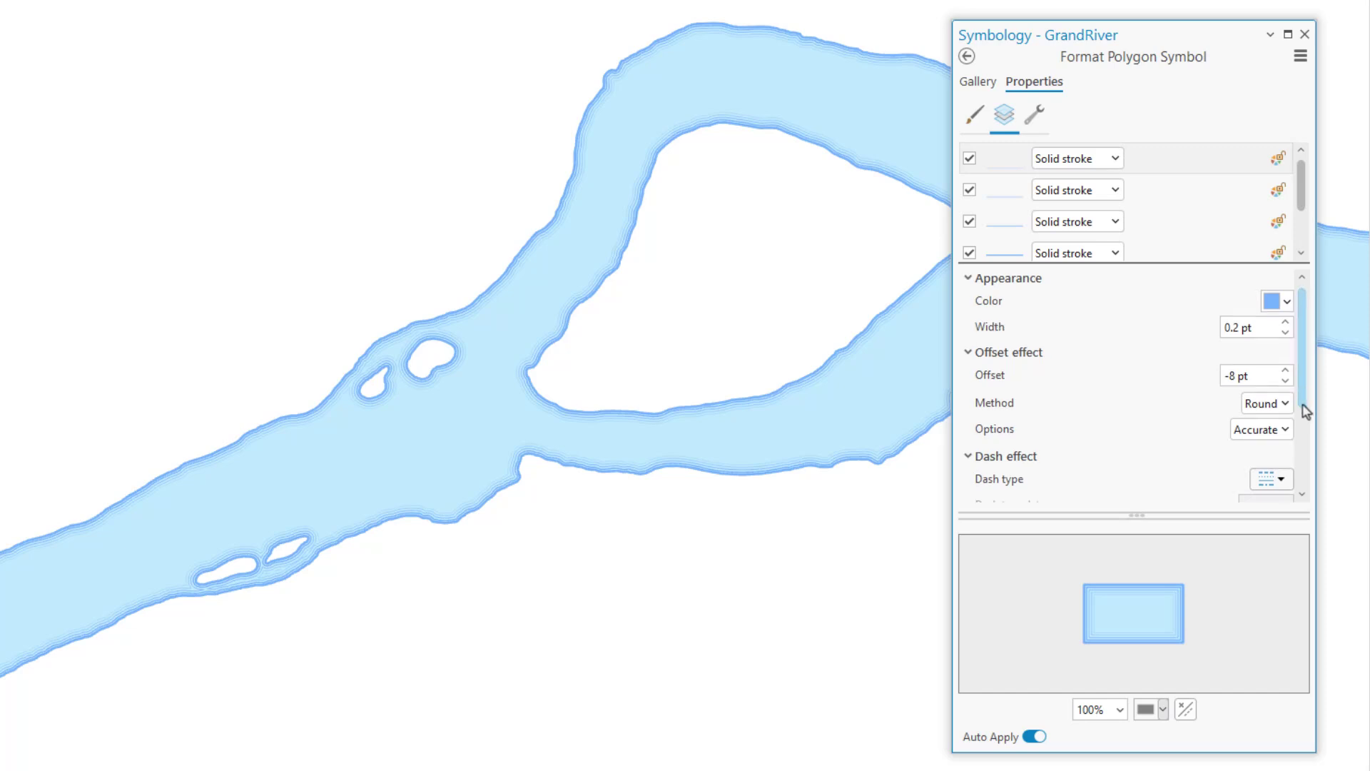
{"action": "left_click_drag", "start_coordinate": [1302, 412], "coordinate": [1303, 471]}
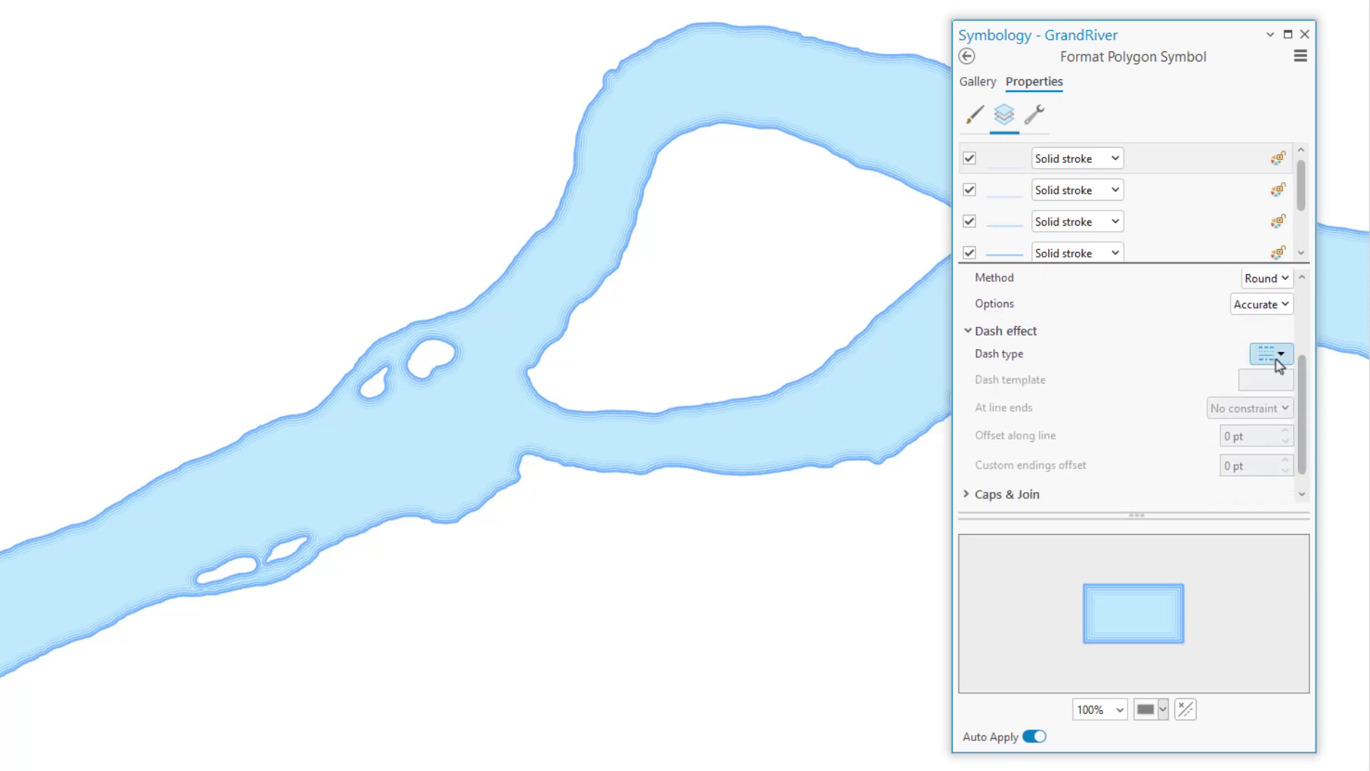
{"action": "left_click", "coordinate": [1273, 354]}
{"action": "left_click", "coordinate": [1275, 404]}
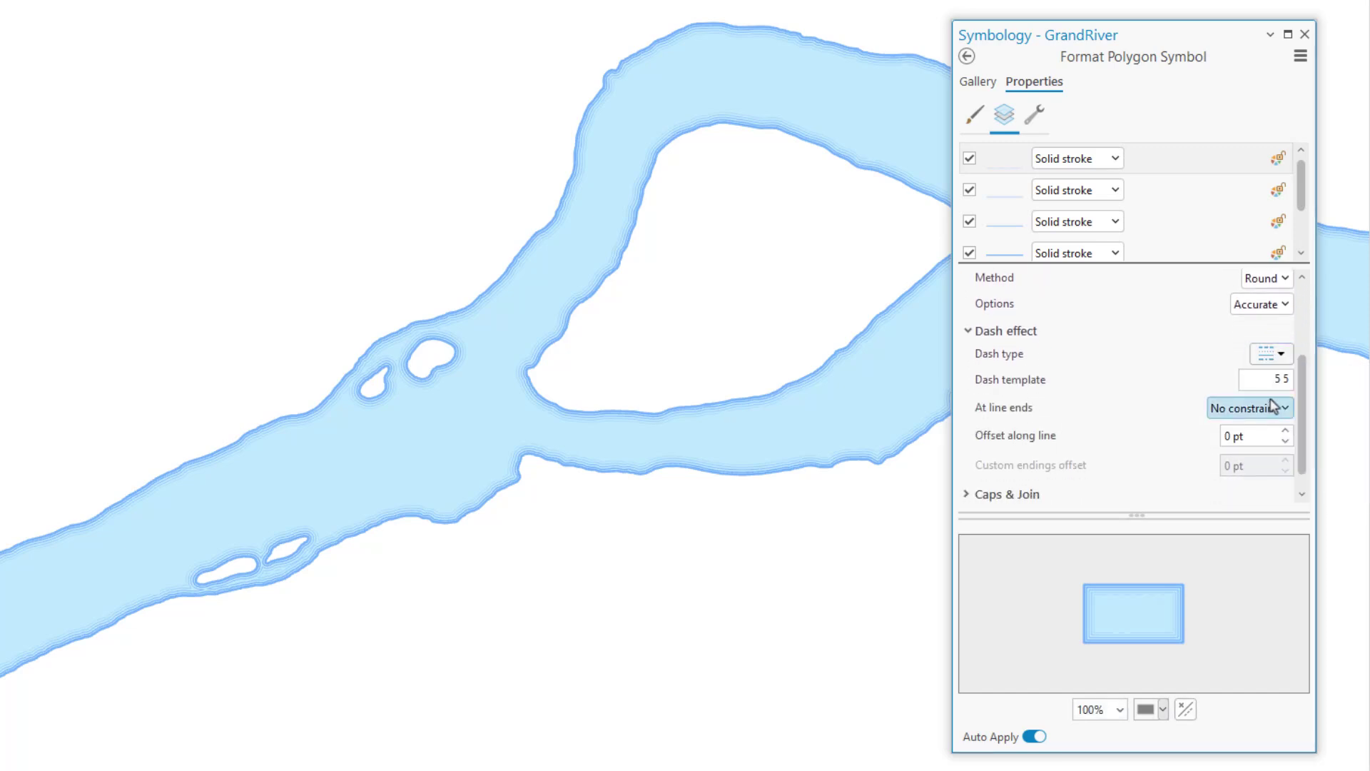
{"action": "left_click", "coordinate": [1286, 378]}
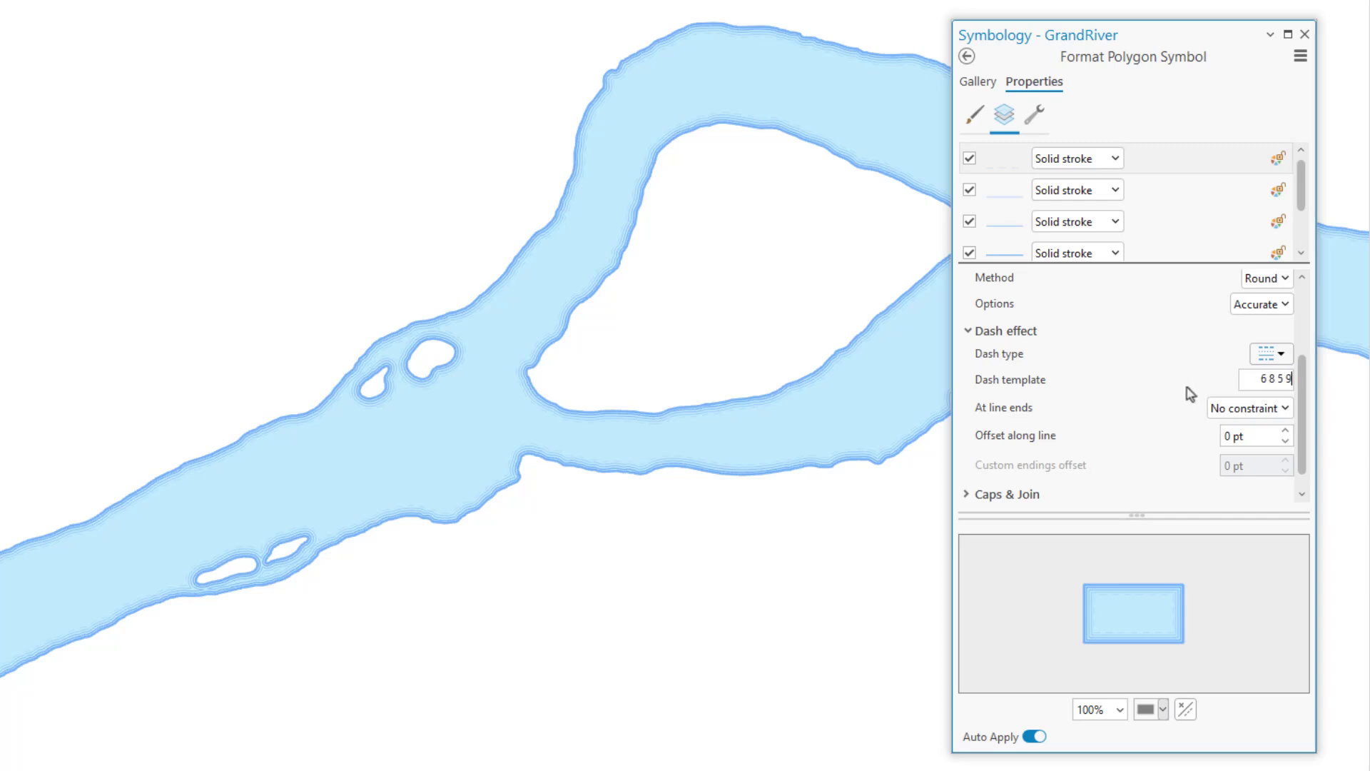
{"action": "key", "text": "Return"}
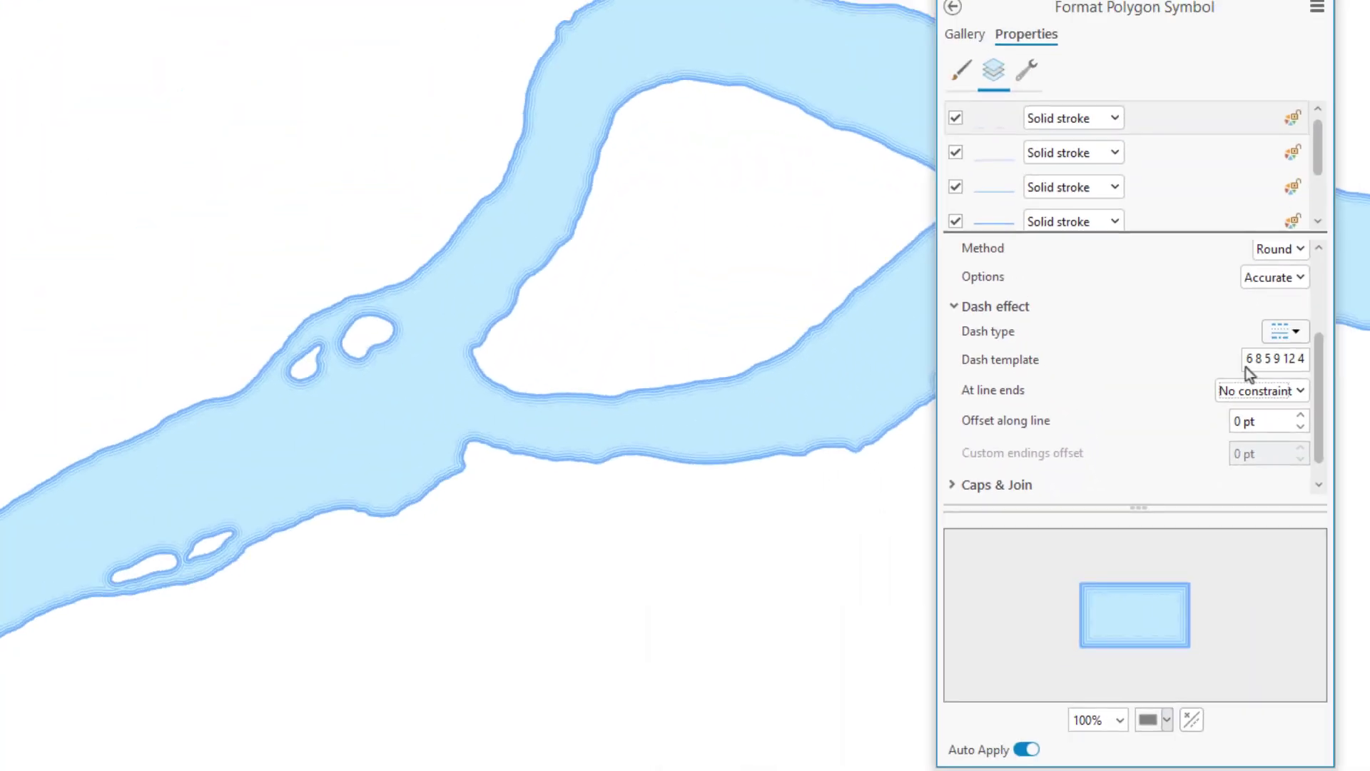
Add a stroke layer to the GrandRiver symbol and move it beneath the light blue fill
{"action": "left_click", "coordinate": [1034, 114]}
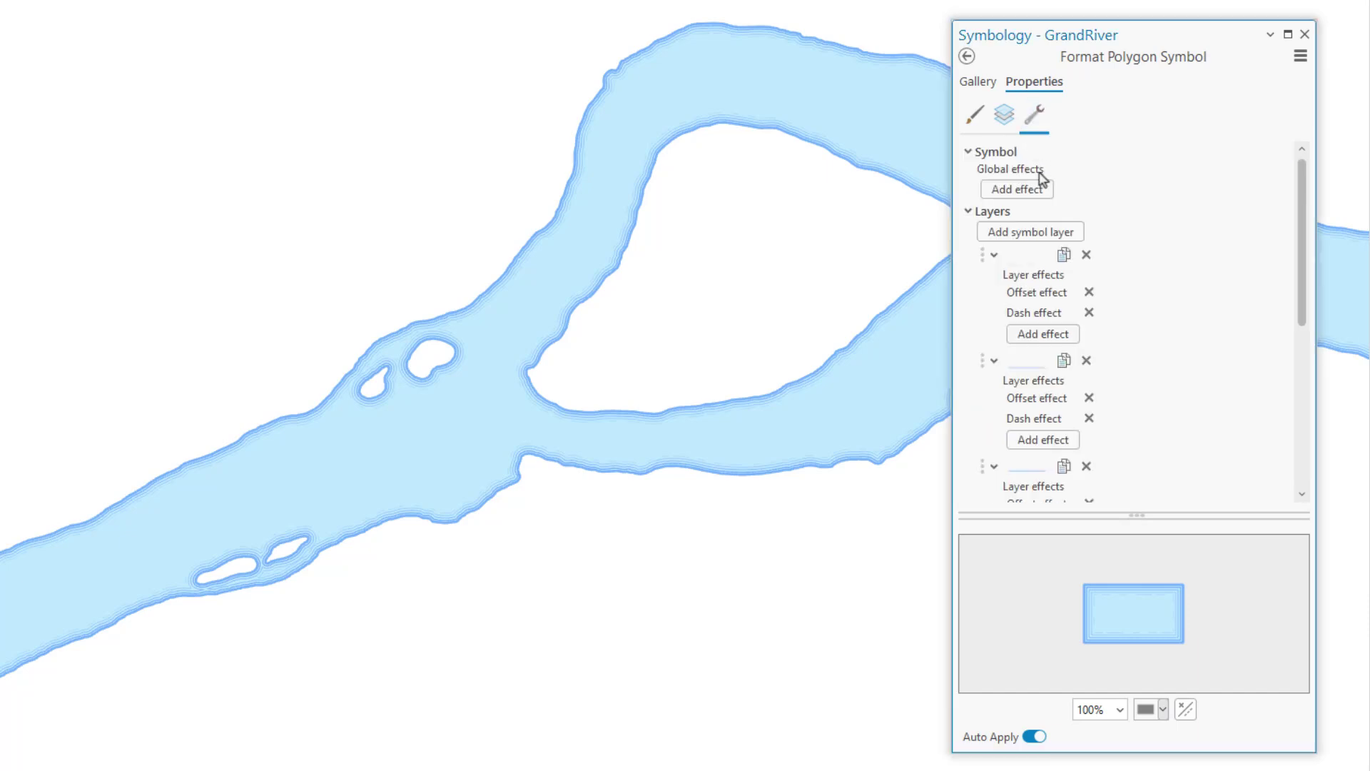
{"action": "left_click", "coordinate": [1042, 234]}
{"action": "left_click", "coordinate": [1035, 277]}
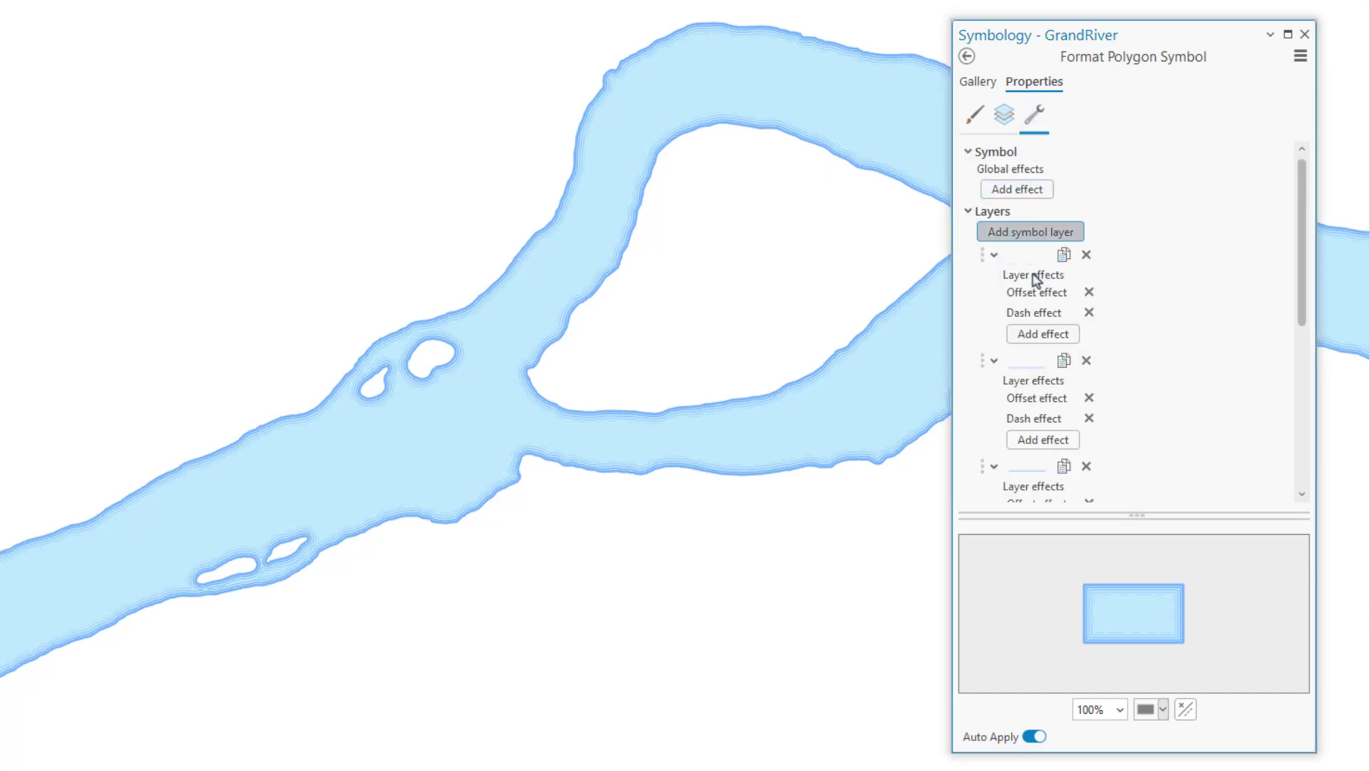
{"action": "mouse_move", "coordinate": [983, 259]}
{"action": "left_mouse_down"}
{"action": "mouse_move", "coordinate": [985, 505]}
{"action": "mouse_move", "coordinate": [987, 440]}
{"action": "left_mouse_up"}
{"action": "scroll", "coordinate": [970, 296], "scroll_direction": "down", "scroll_amount": 5}
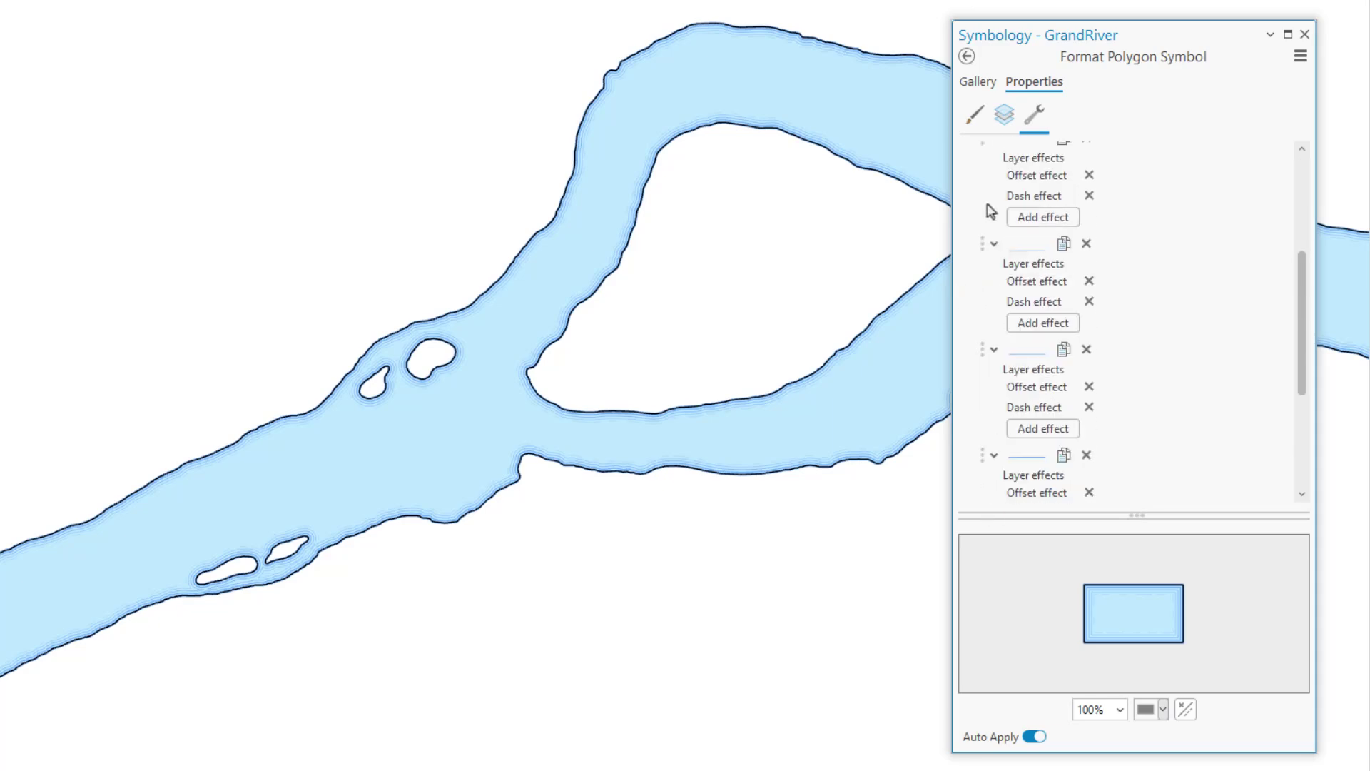
{"action": "left_click_drag", "start_coordinate": [982, 183], "coordinate": [980, 336]}
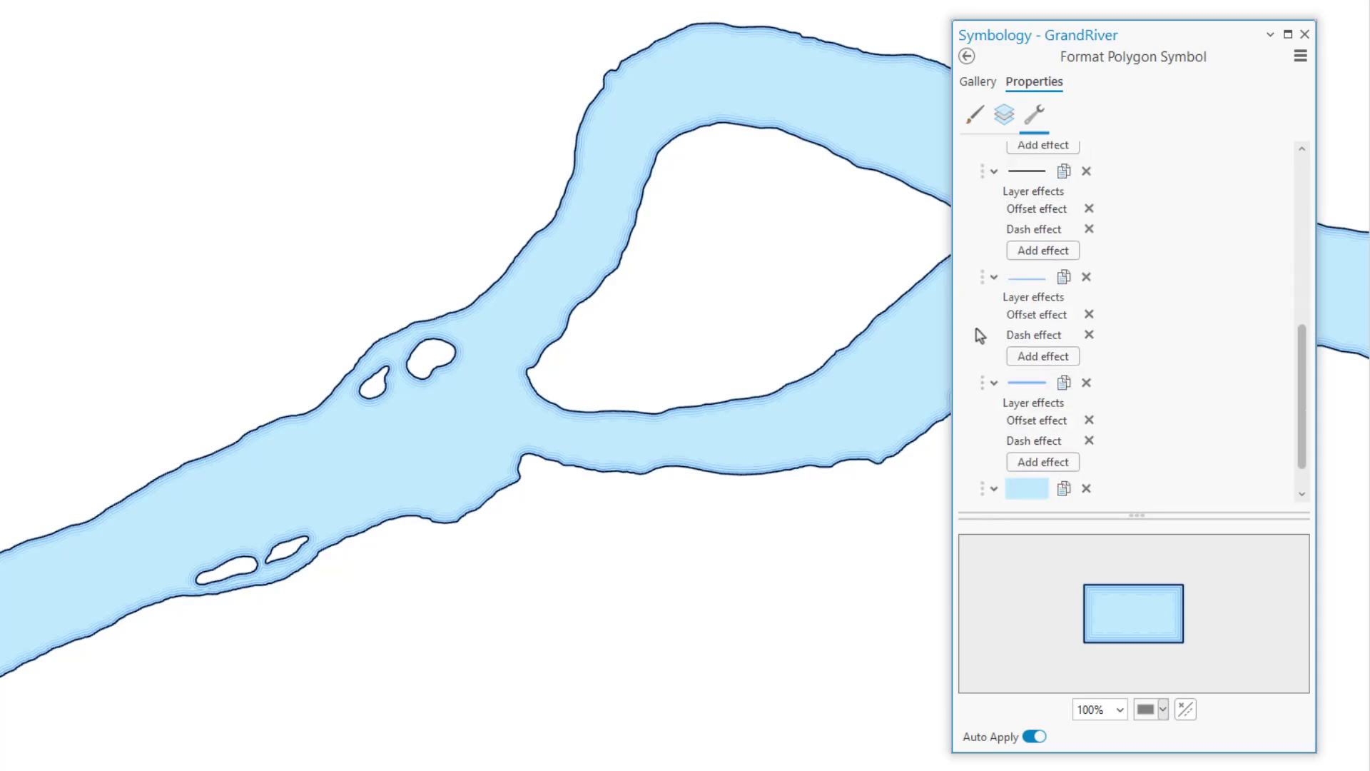
{"action": "left_click_drag", "start_coordinate": [985, 174], "coordinate": [989, 481]}
{"action": "left_click_drag", "start_coordinate": [982, 183], "coordinate": [984, 452]}
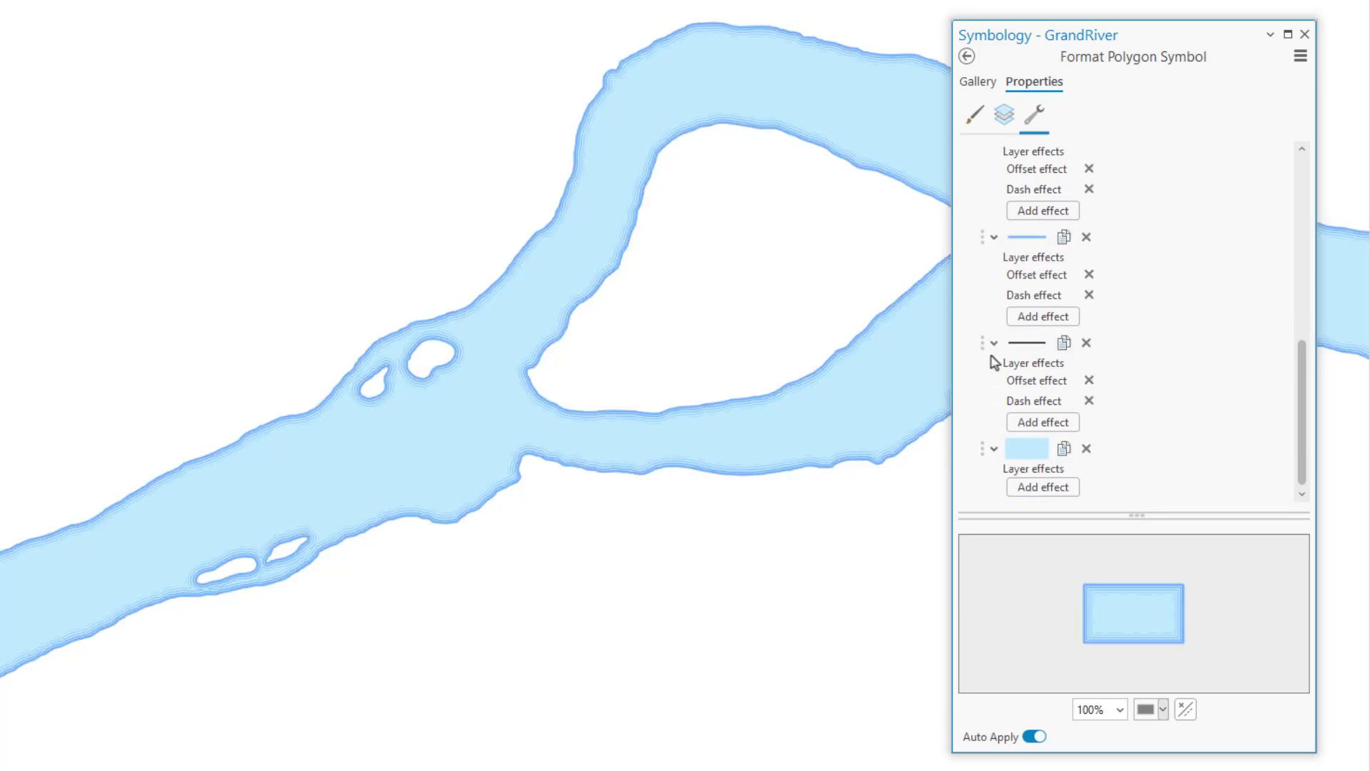
{"action": "left_click_drag", "start_coordinate": [991, 357], "coordinate": [983, 484]}
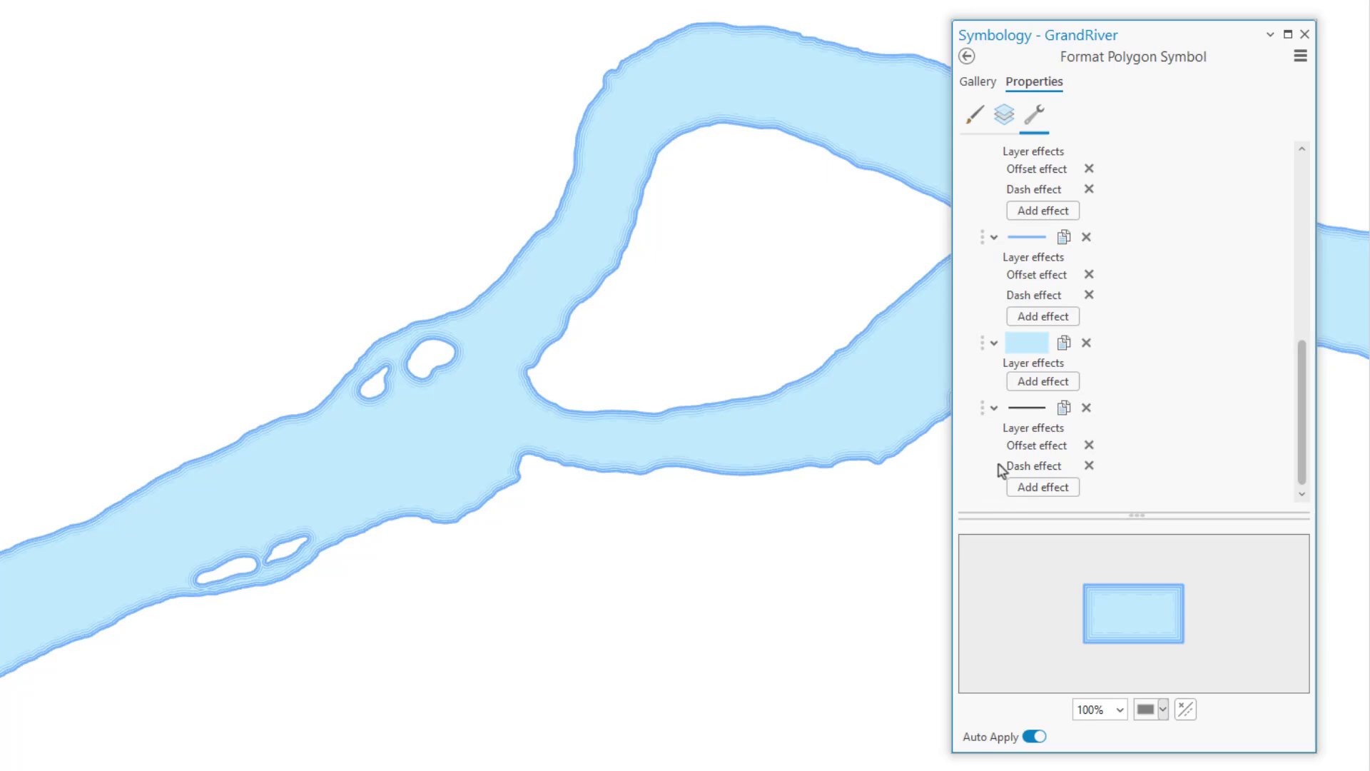
Change the stroke layer beneath the fill to a gradient stroke with a width of 30 pt
{"action": "left_click", "coordinate": [1004, 114]}
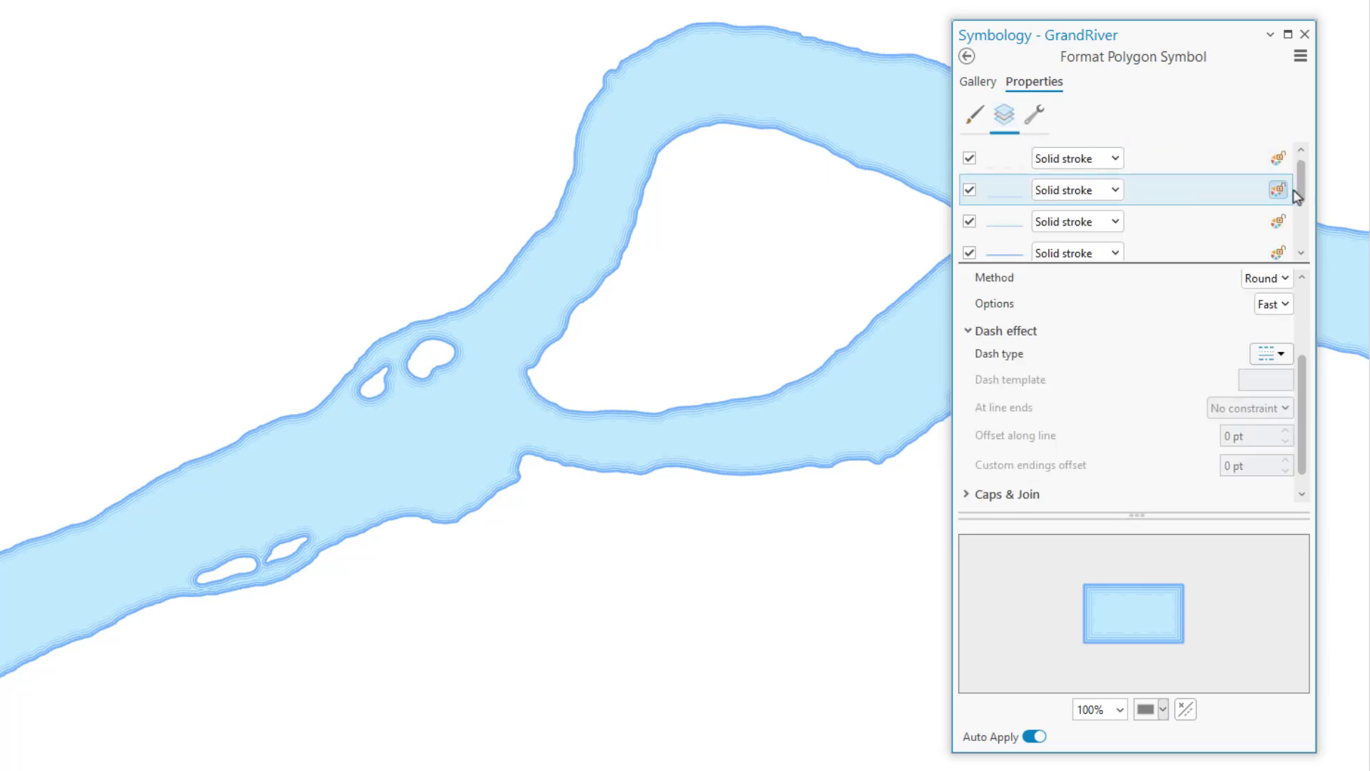
{"action": "left_click_drag", "start_coordinate": [1303, 199], "coordinate": [1304, 254]}
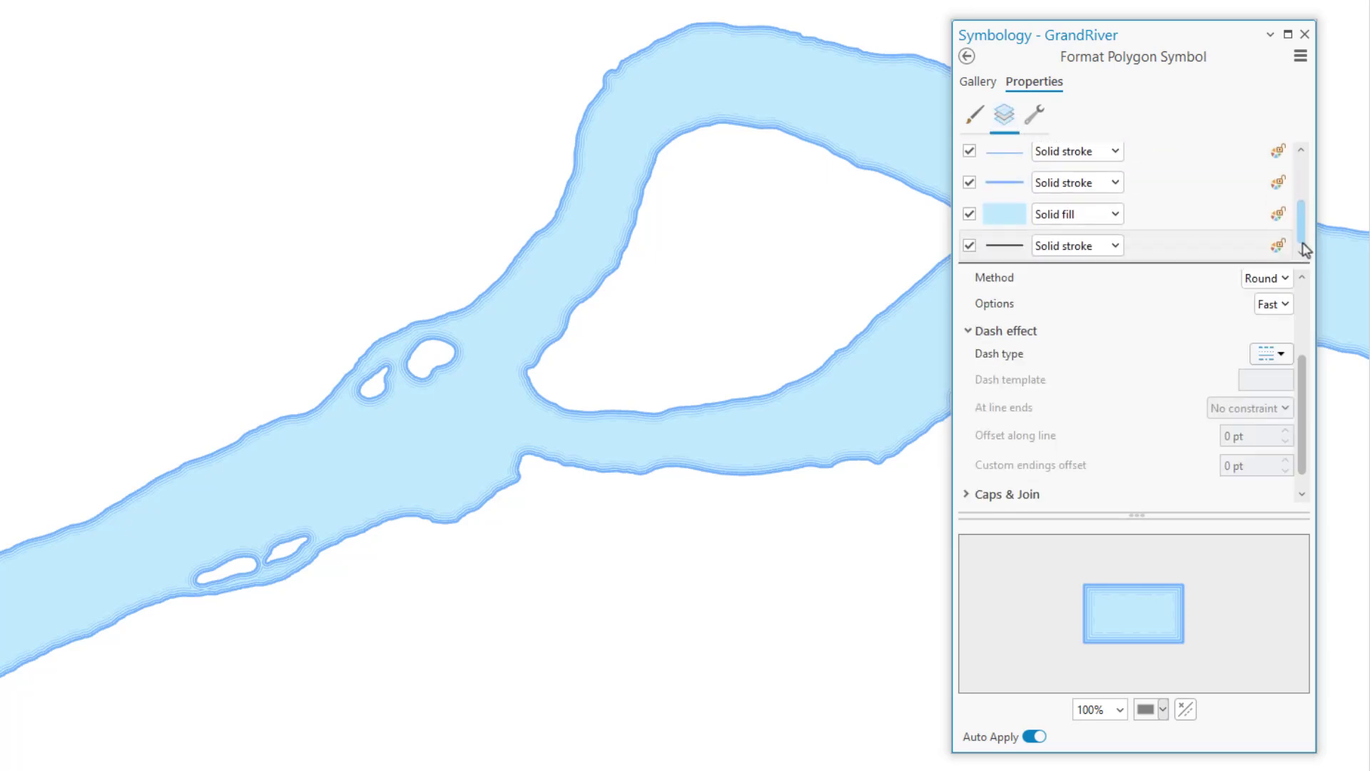
{"action": "left_click", "coordinate": [1115, 245]}
{"action": "left_click", "coordinate": [1091, 303]}
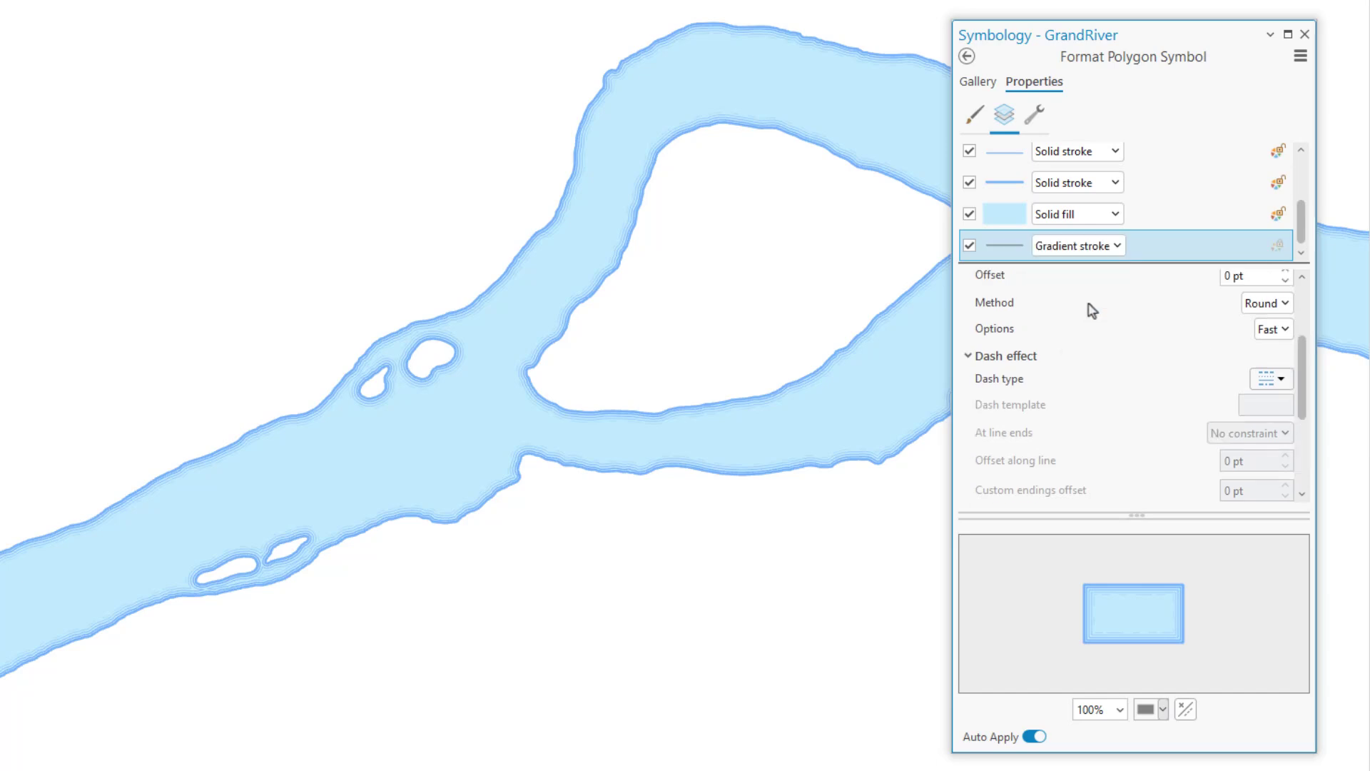
{"action": "scroll", "coordinate": [1291, 357], "scroll_direction": "up", "scroll_amount": 4}
{"action": "left_click", "coordinate": [1258, 355]}
{"action": "type", "text": "30"}
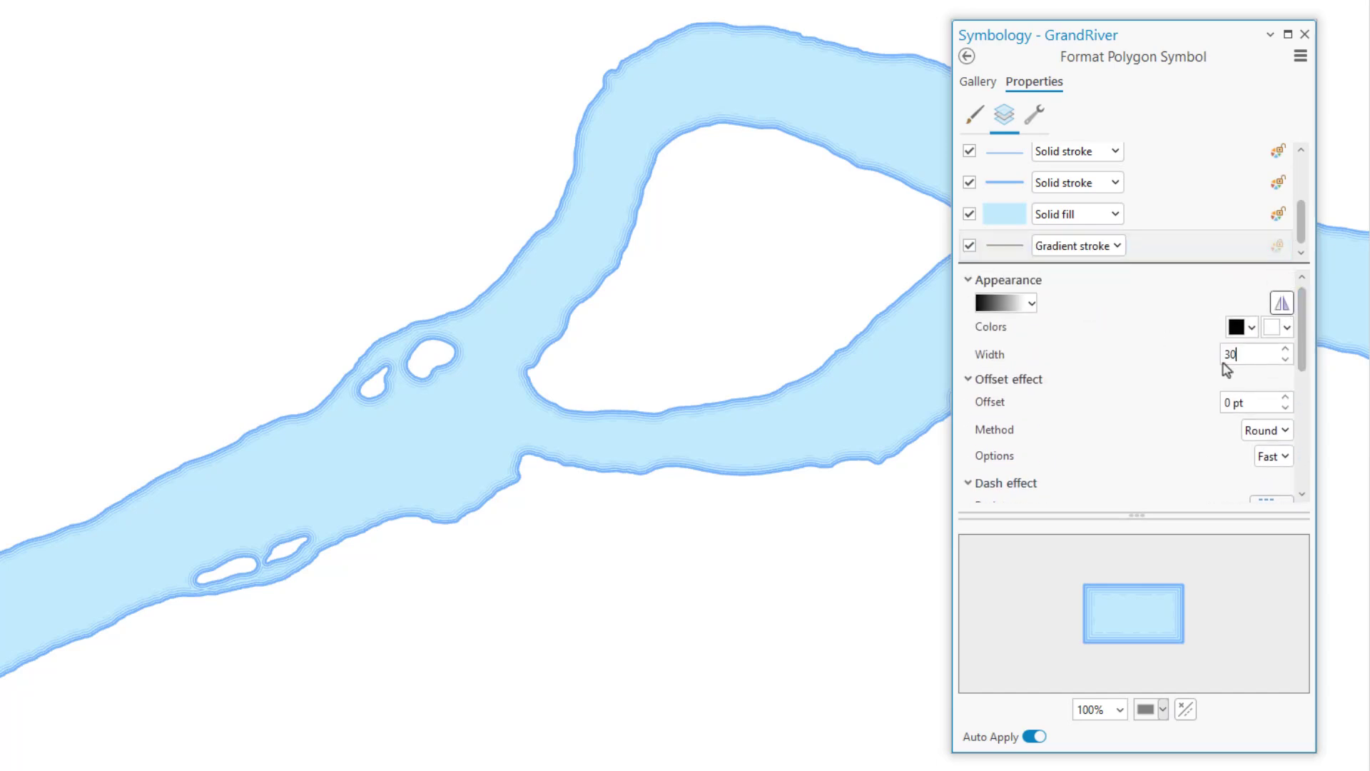
{"action": "key", "text": "Tab"}
Set both colors of the gradient stroke to the light green B4D79E
{"action": "left_click", "coordinate": [1273, 330]}
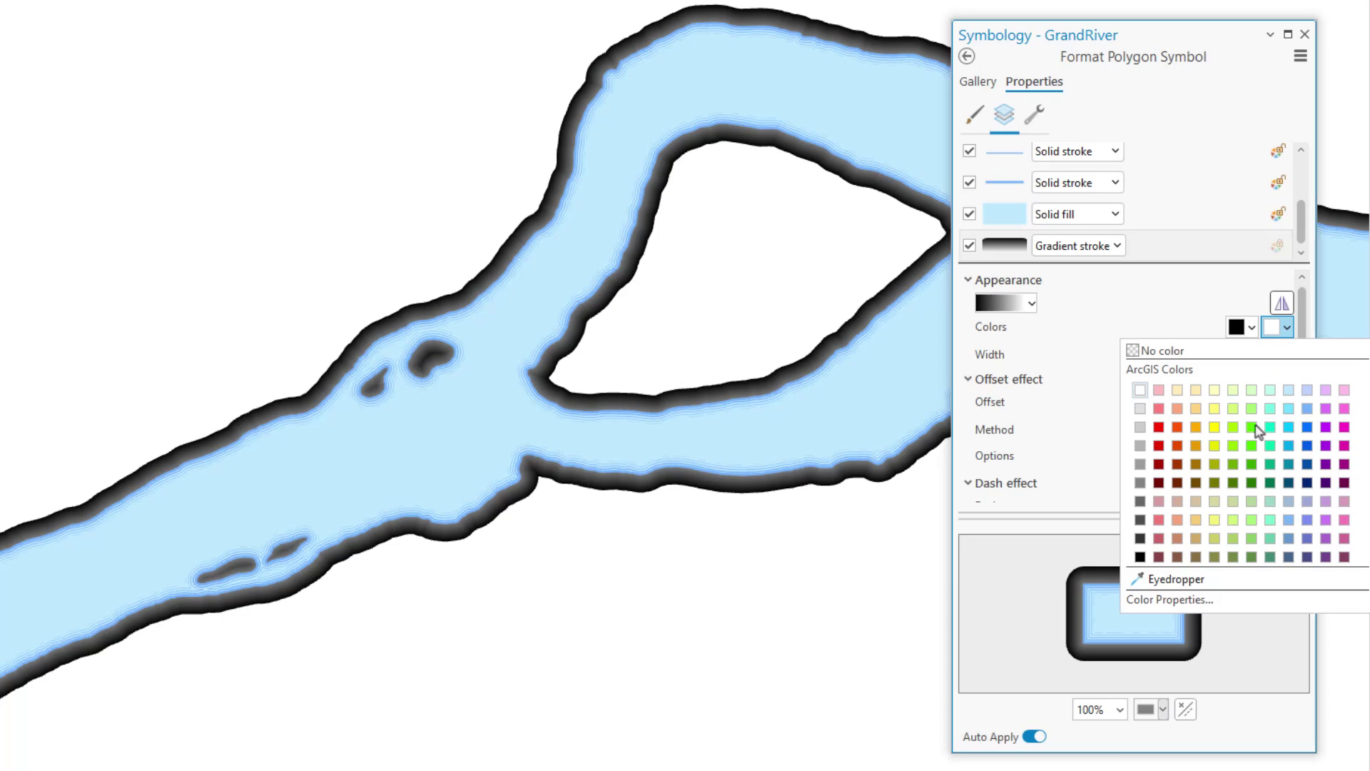
{"action": "left_click", "coordinate": [1252, 501]}
{"action": "left_click", "coordinate": [1239, 334]}
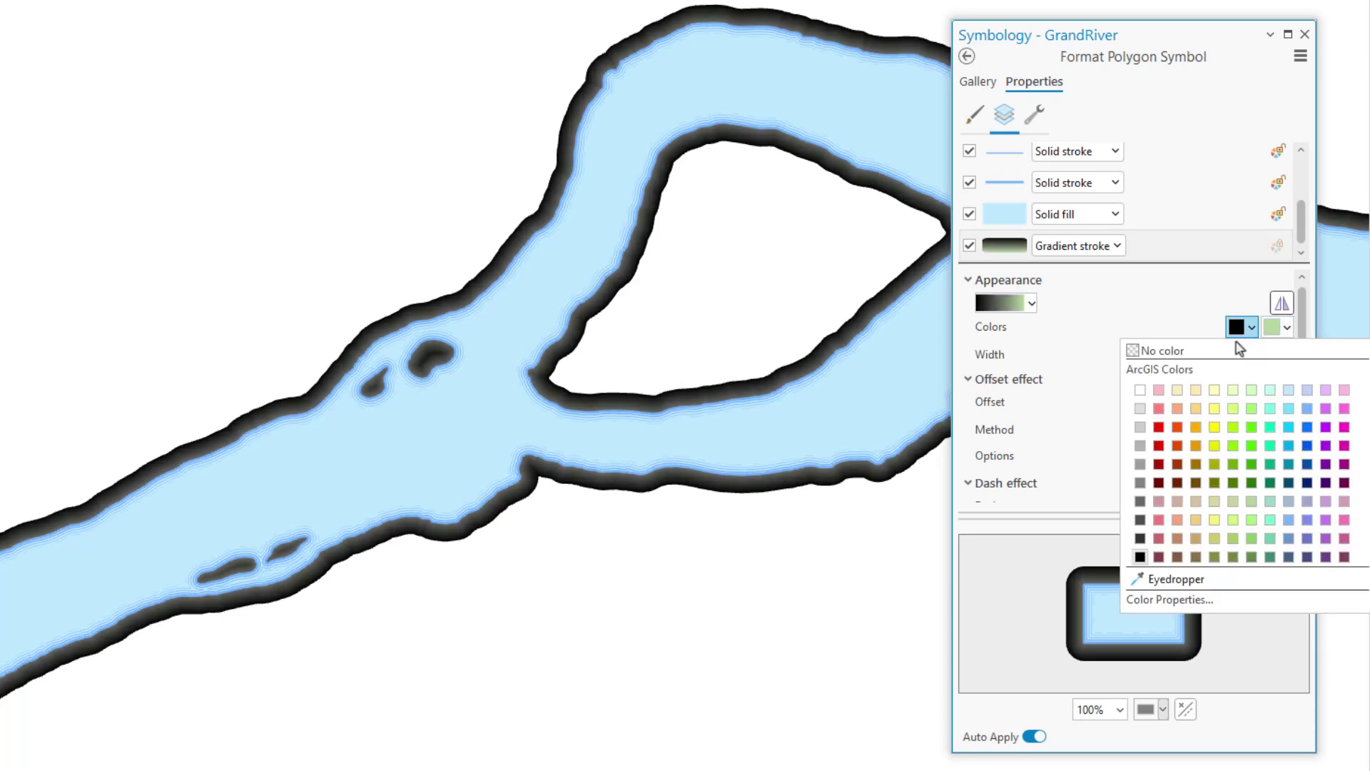
{"action": "left_click", "coordinate": [1252, 501]}
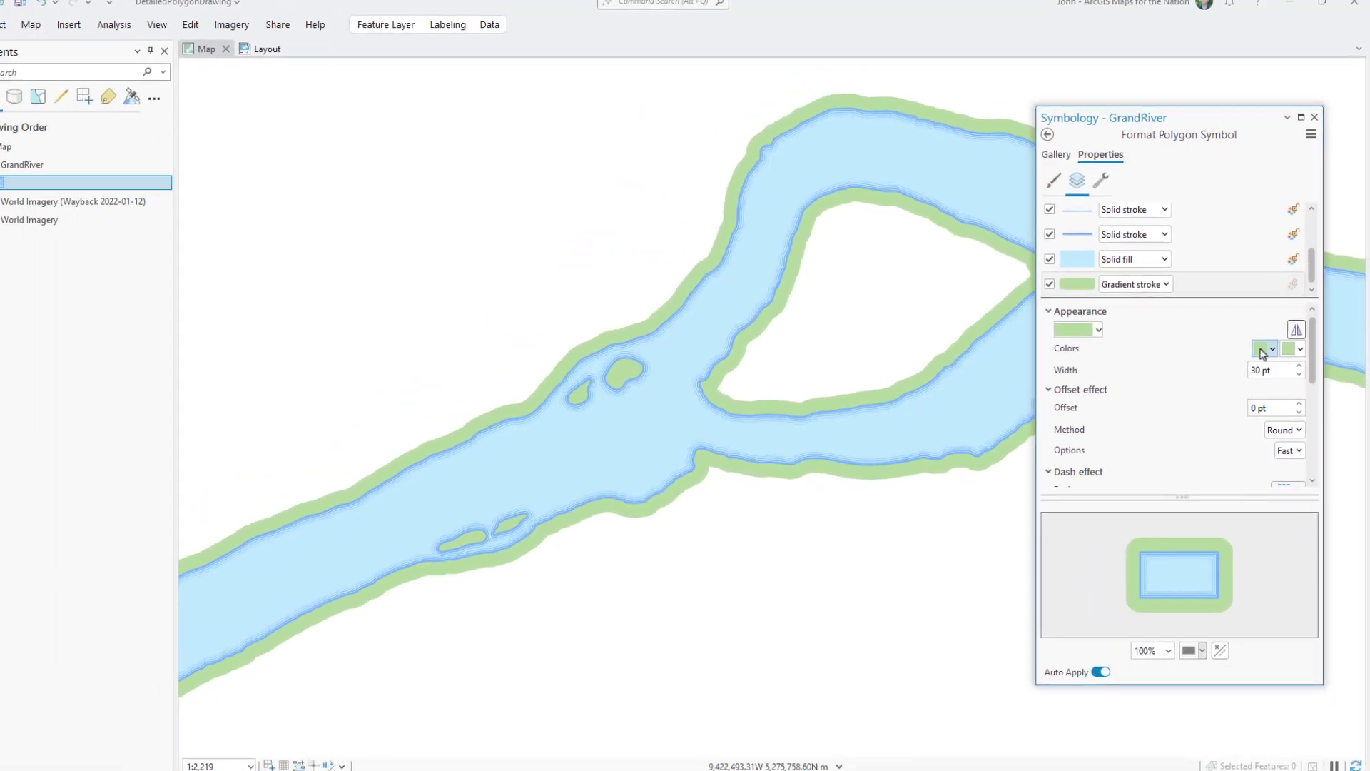
Make the first color of the green gradient stroke fully transparent
{"action": "left_click", "coordinate": [1262, 350]}
{"action": "left_click", "coordinate": [1227, 567]}
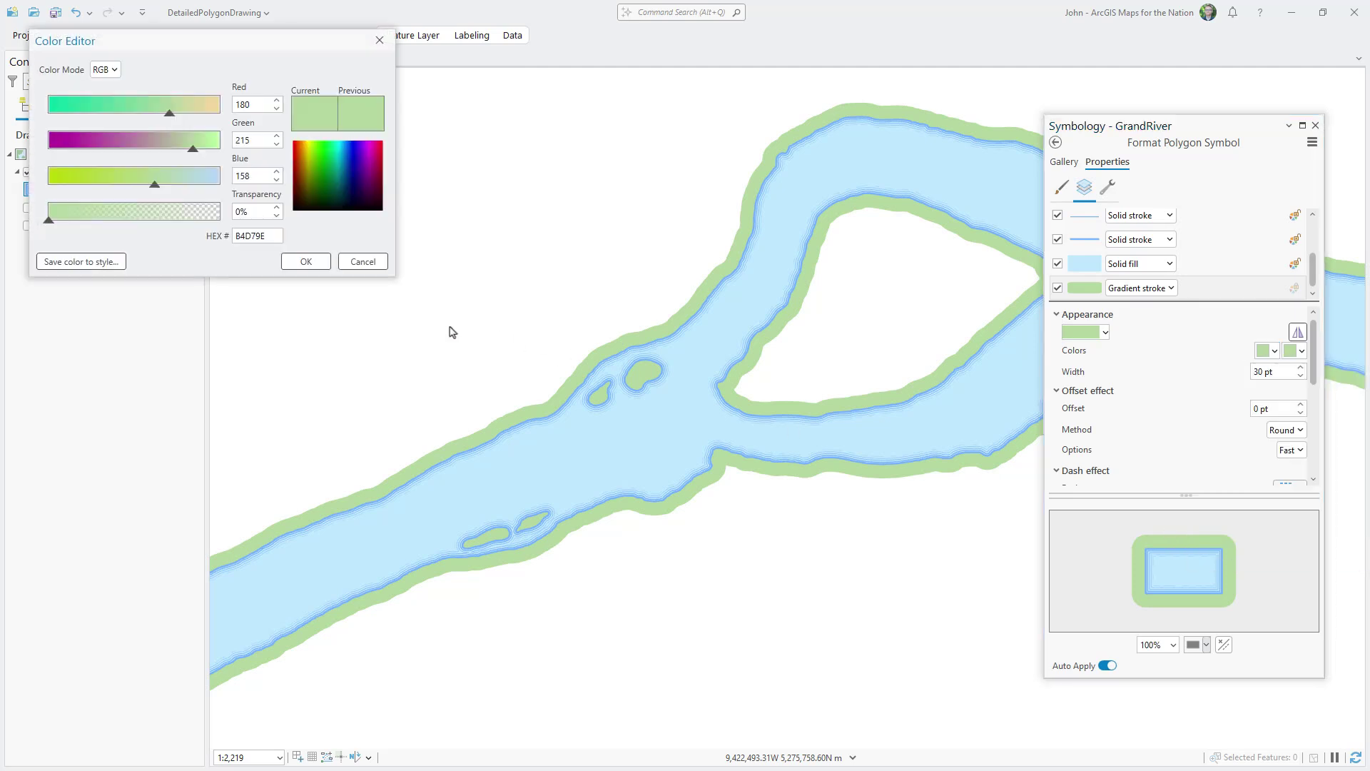
{"action": "left_click_drag", "start_coordinate": [57, 226], "coordinate": [221, 225]}
{"action": "left_click", "coordinate": [305, 263]}
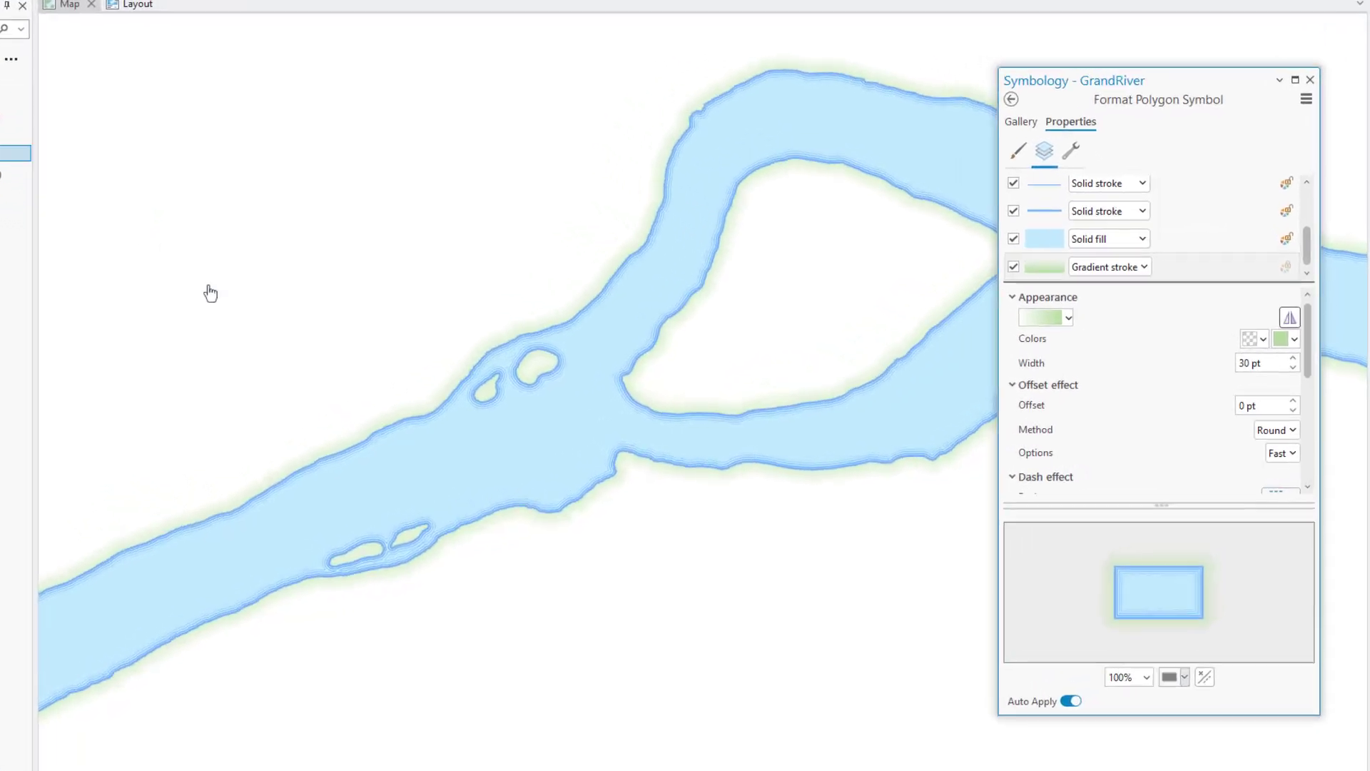
Set the gradient stroke's offset option to Accurate and close the GrandRiver symbology settings
{"action": "left_click", "coordinate": [1291, 450]}
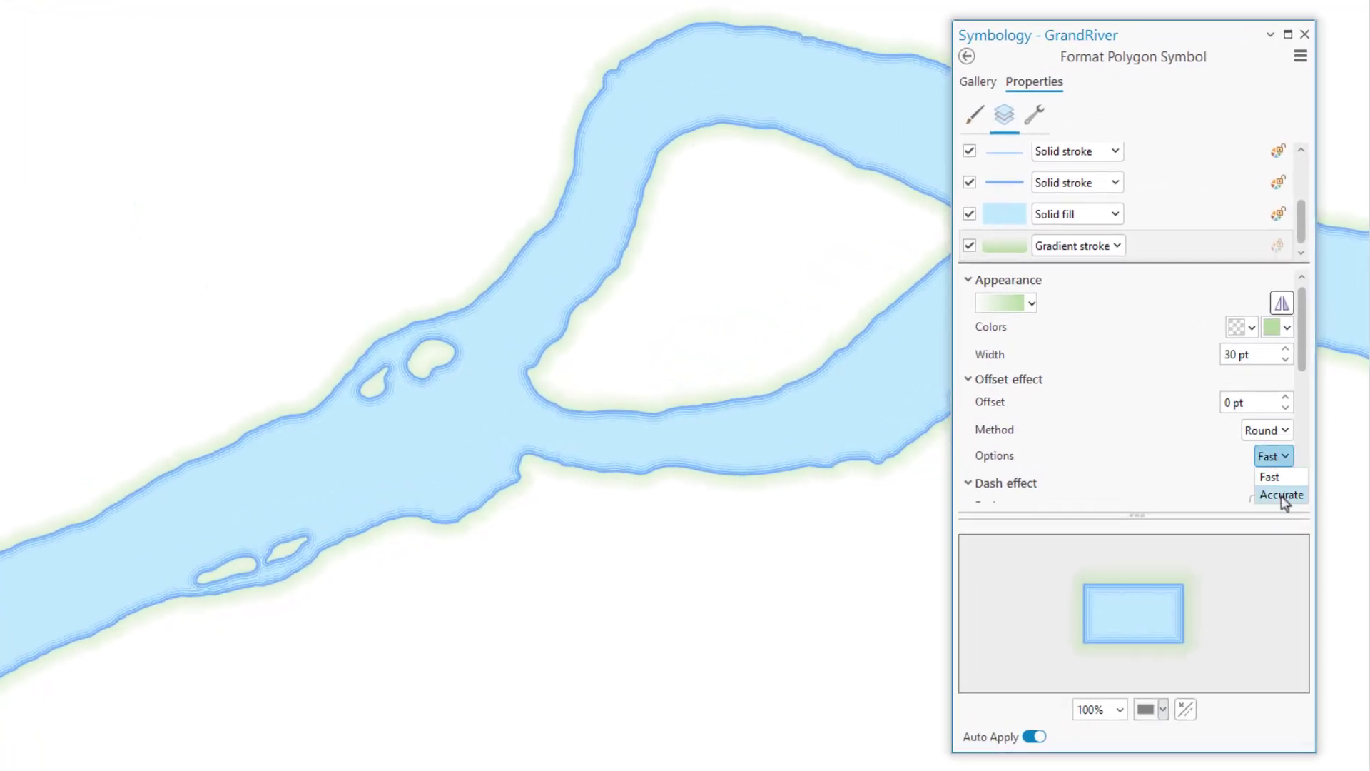
{"action": "left_click", "coordinate": [1282, 495]}
{"action": "left_click", "coordinate": [1303, 36]}
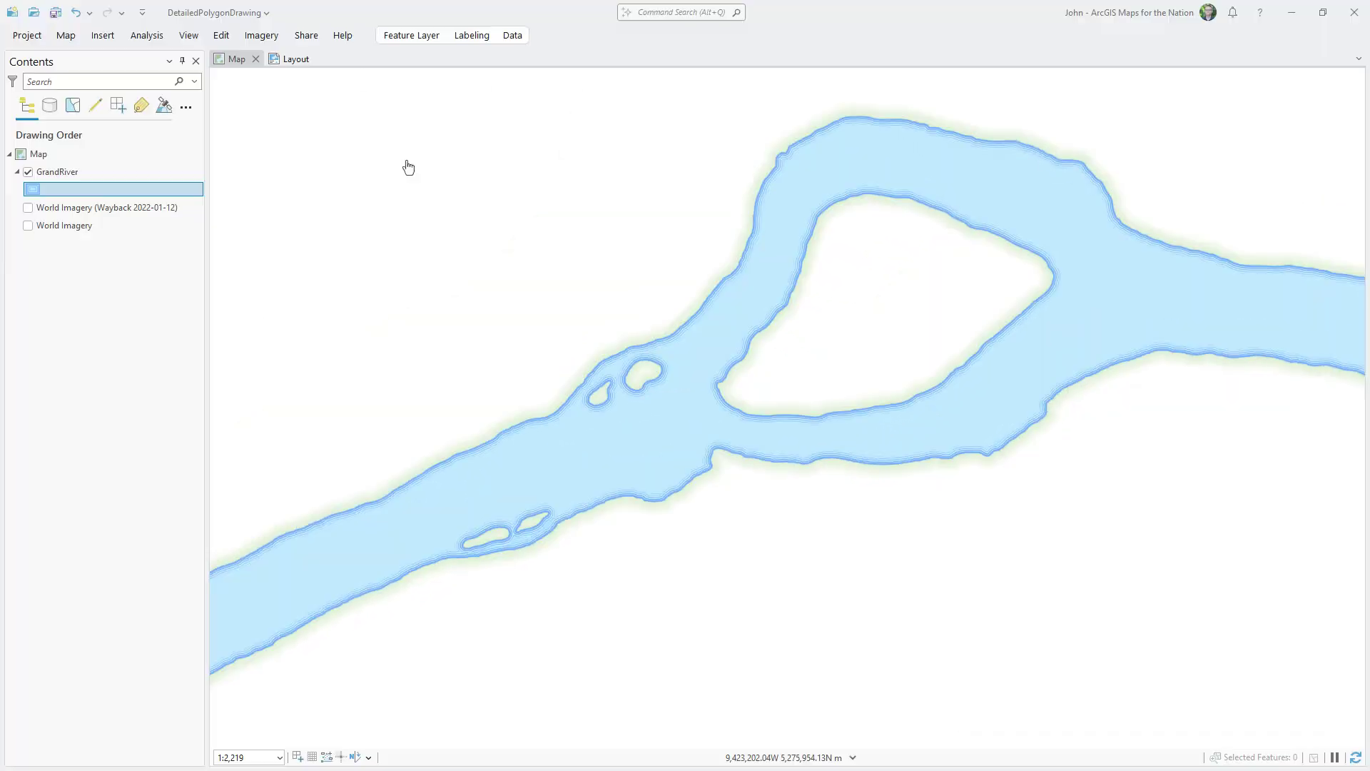
Search the Living Atlas for "paper texture", add the Watercolor_paper_texture layer to the map, and place it above GrandRiver
{"action": "left_click", "coordinate": [168, 157]}
{"action": "right_click", "coordinate": [168, 159]}
{"action": "left_click", "coordinate": [211, 169]}
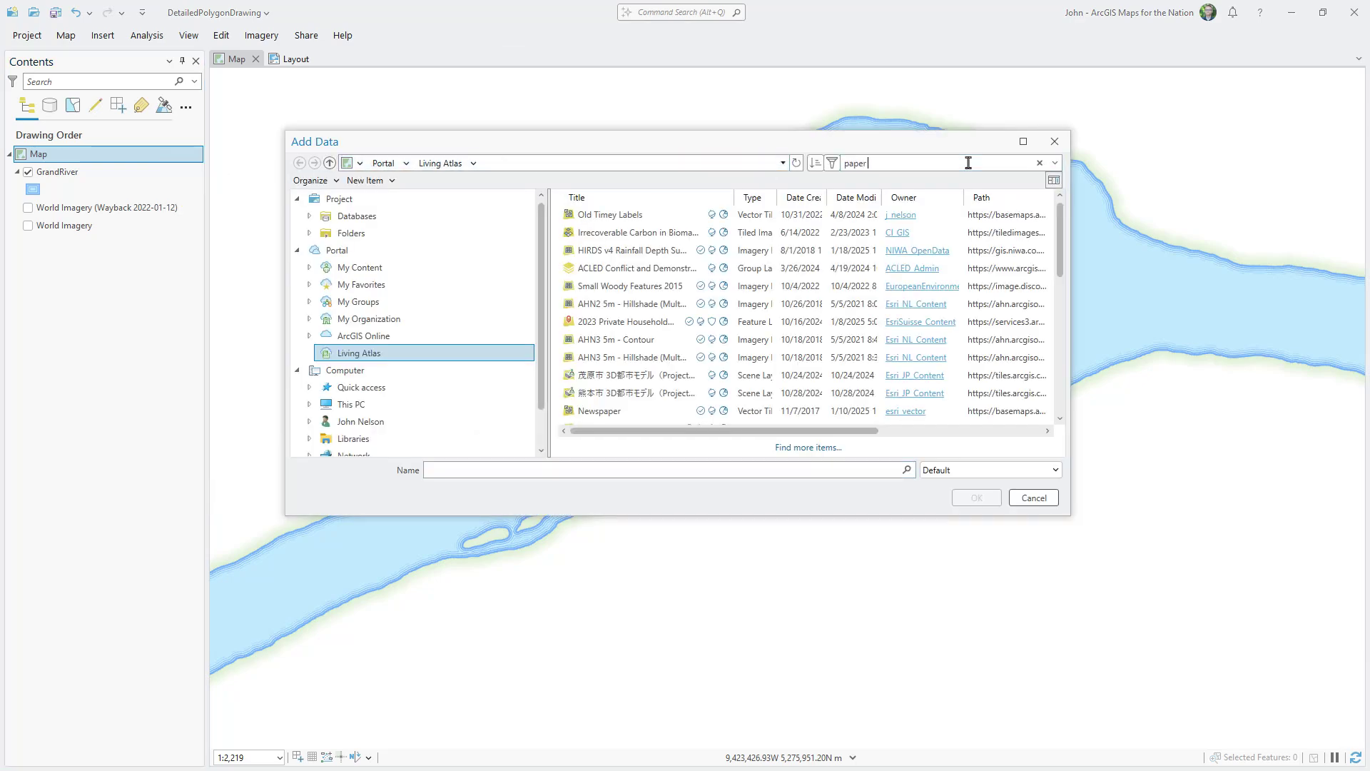
{"action": "left_click", "coordinate": [969, 162]}
{"action": "type", "text": "paper texture"}
{"action": "key", "text": "Return"}
{"action": "left_click", "coordinate": [628, 249]}
{"action": "left_click", "coordinate": [976, 498]}
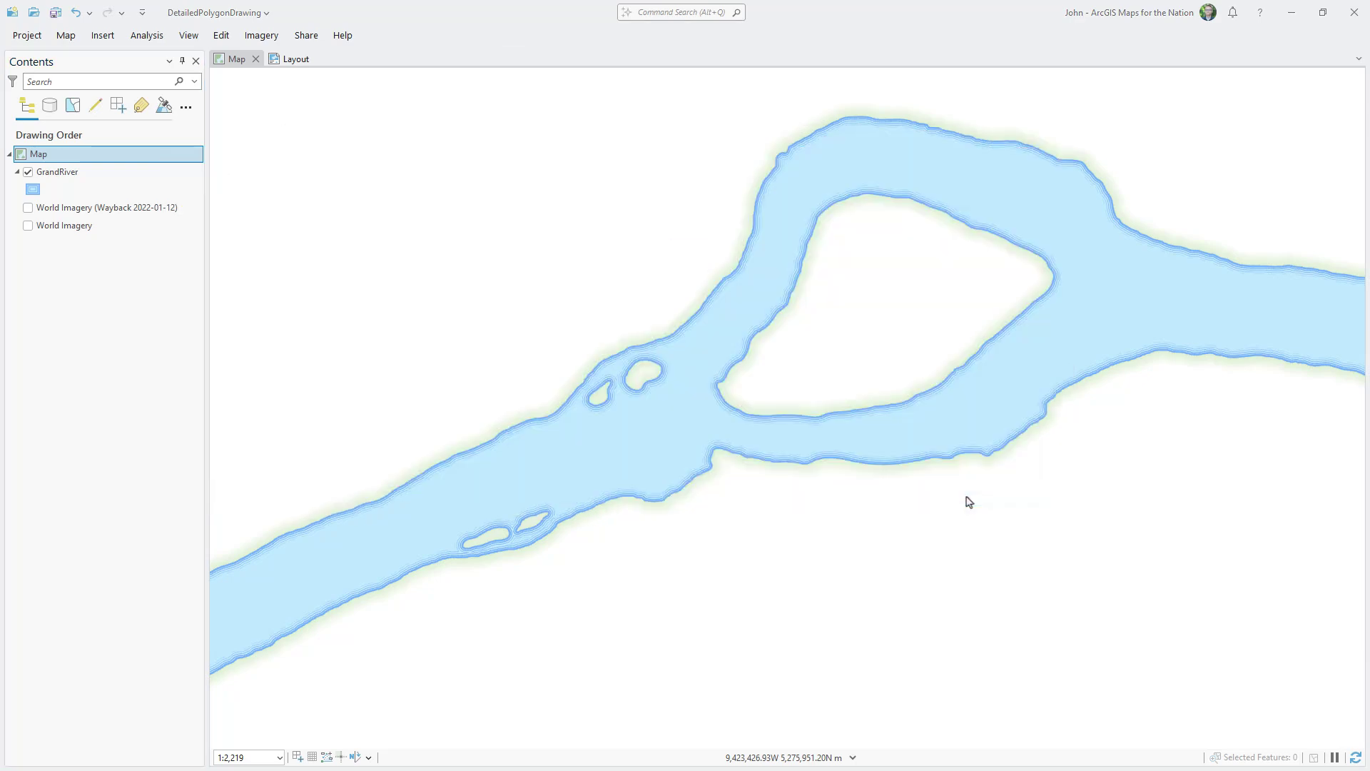
{"action": "left_click_drag", "start_coordinate": [159, 186], "coordinate": [161, 164]}
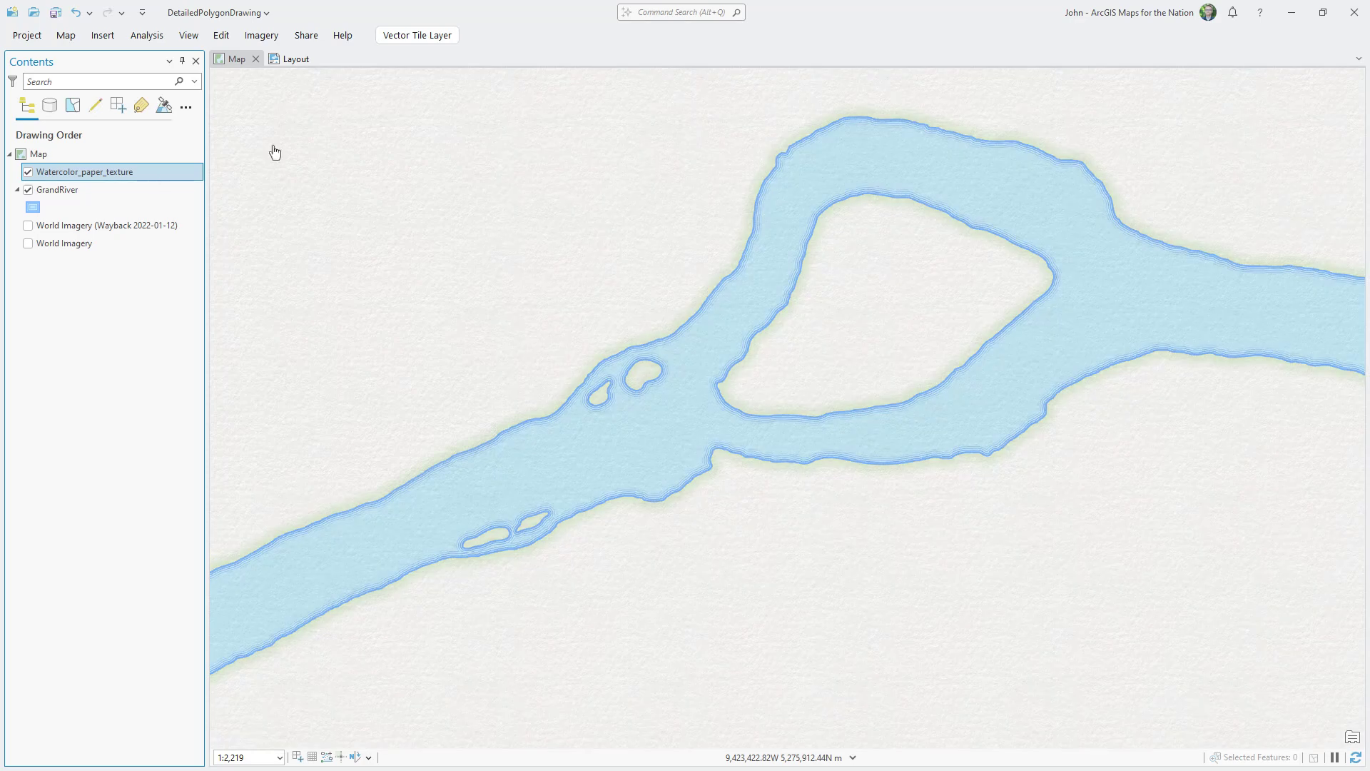
Change the layer blend mode of Watercolor_paper_texture so the river's colors show more strongly through the paper
{"action": "left_click", "coordinate": [418, 35]}
{"action": "left_click", "coordinate": [330, 77]}
{"action": "left_click", "coordinate": [314, 175]}
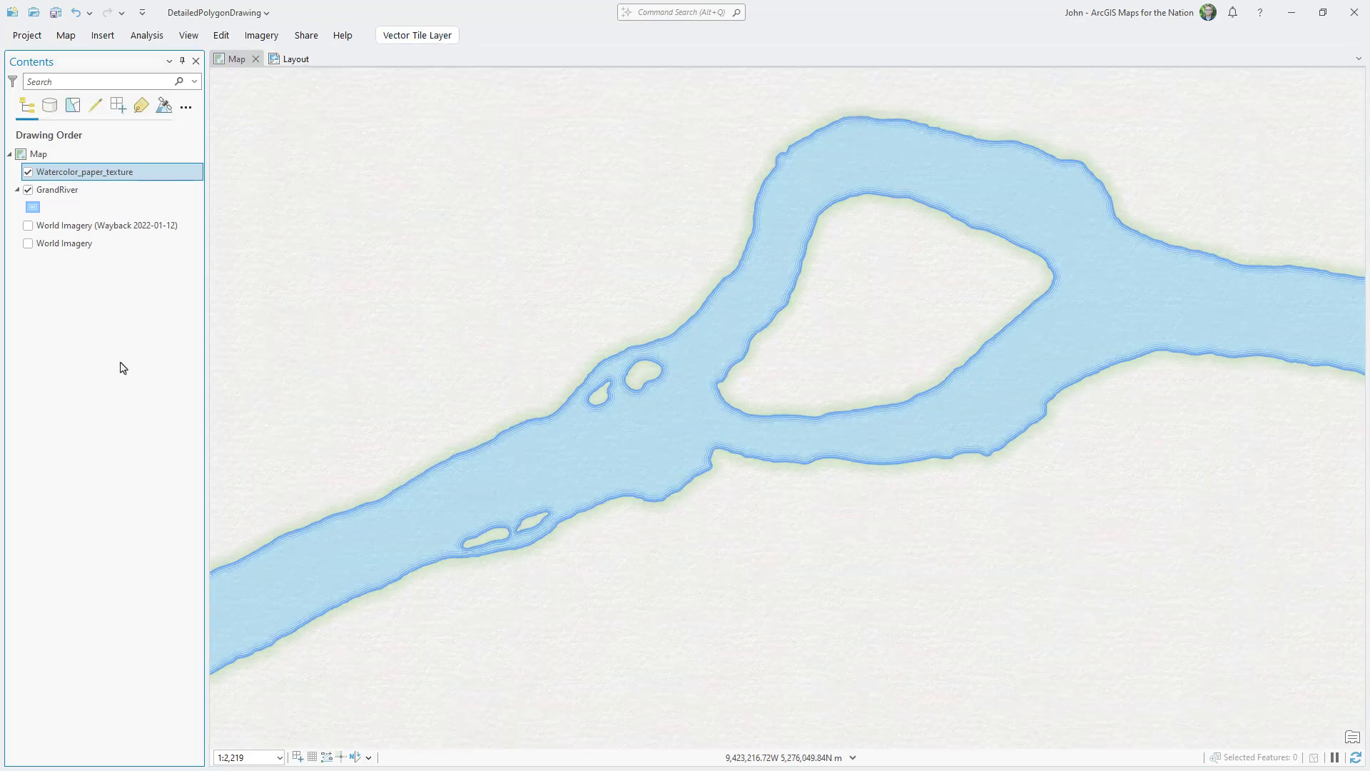
Examine the textured river and its shoreline strokes at close-up and zoomed-out scales
{"action": "scroll", "coordinate": [624, 421], "scroll_direction": "up", "scroll_amount": 5}
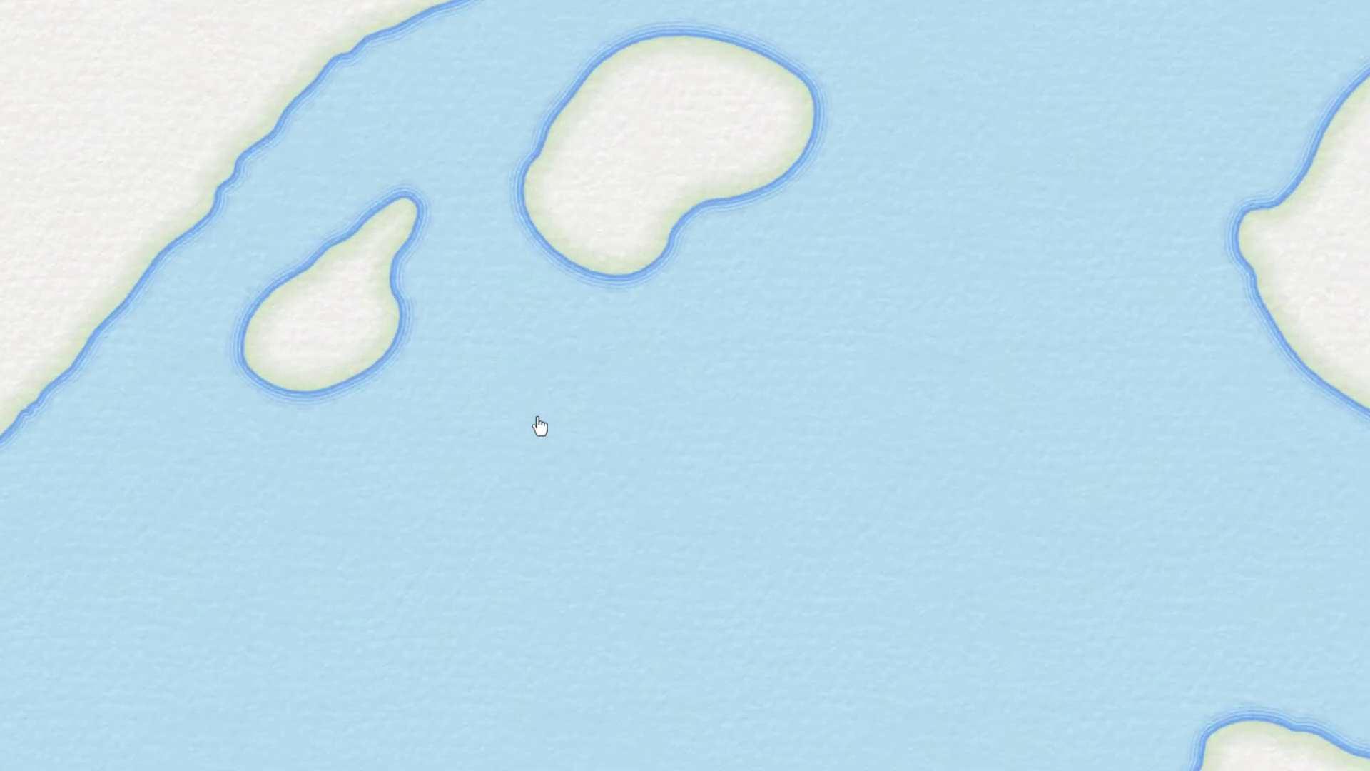
{"action": "scroll", "coordinate": [539, 426], "scroll_direction": "down", "scroll_amount": 8}
{"action": "scroll", "coordinate": [539, 426], "scroll_direction": "down", "scroll_amount": 5}
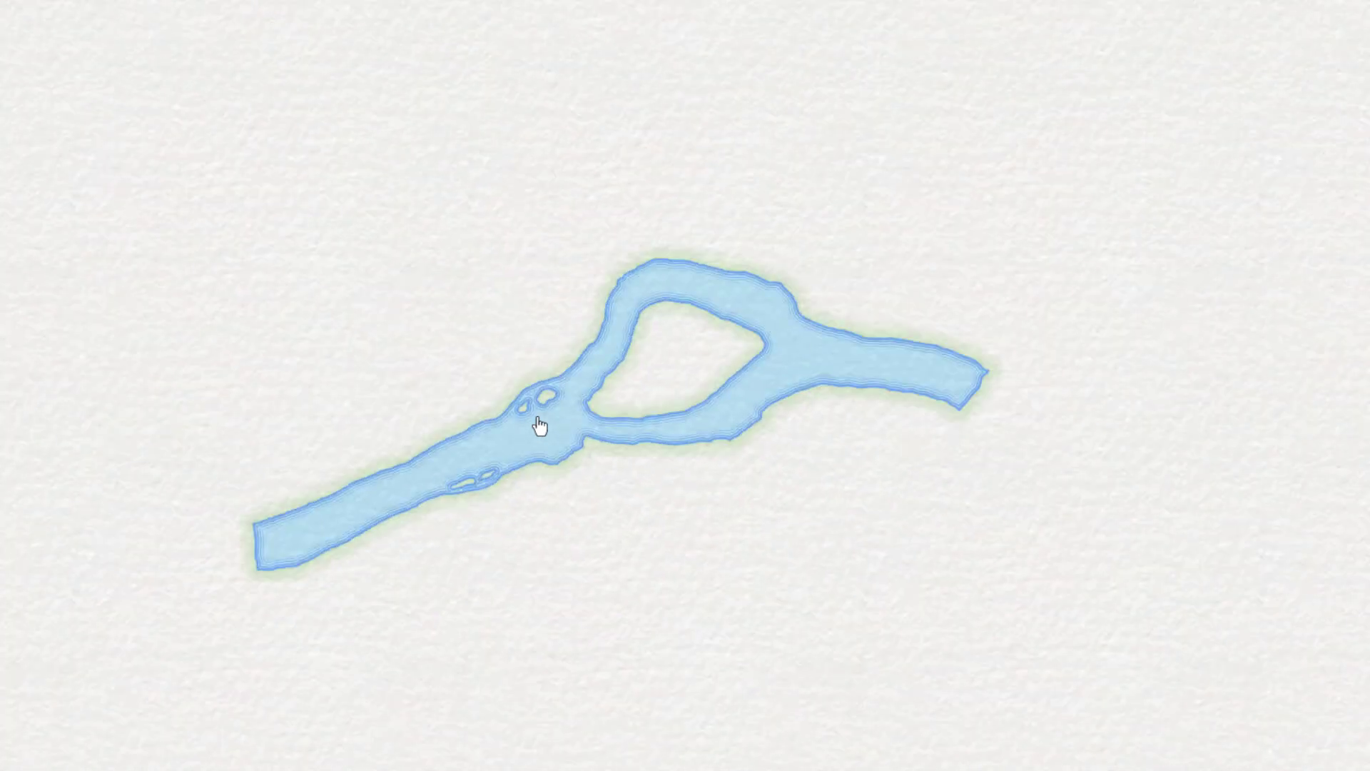
{"action": "scroll", "coordinate": [493, 454], "scroll_direction": "up", "scroll_amount": 10}
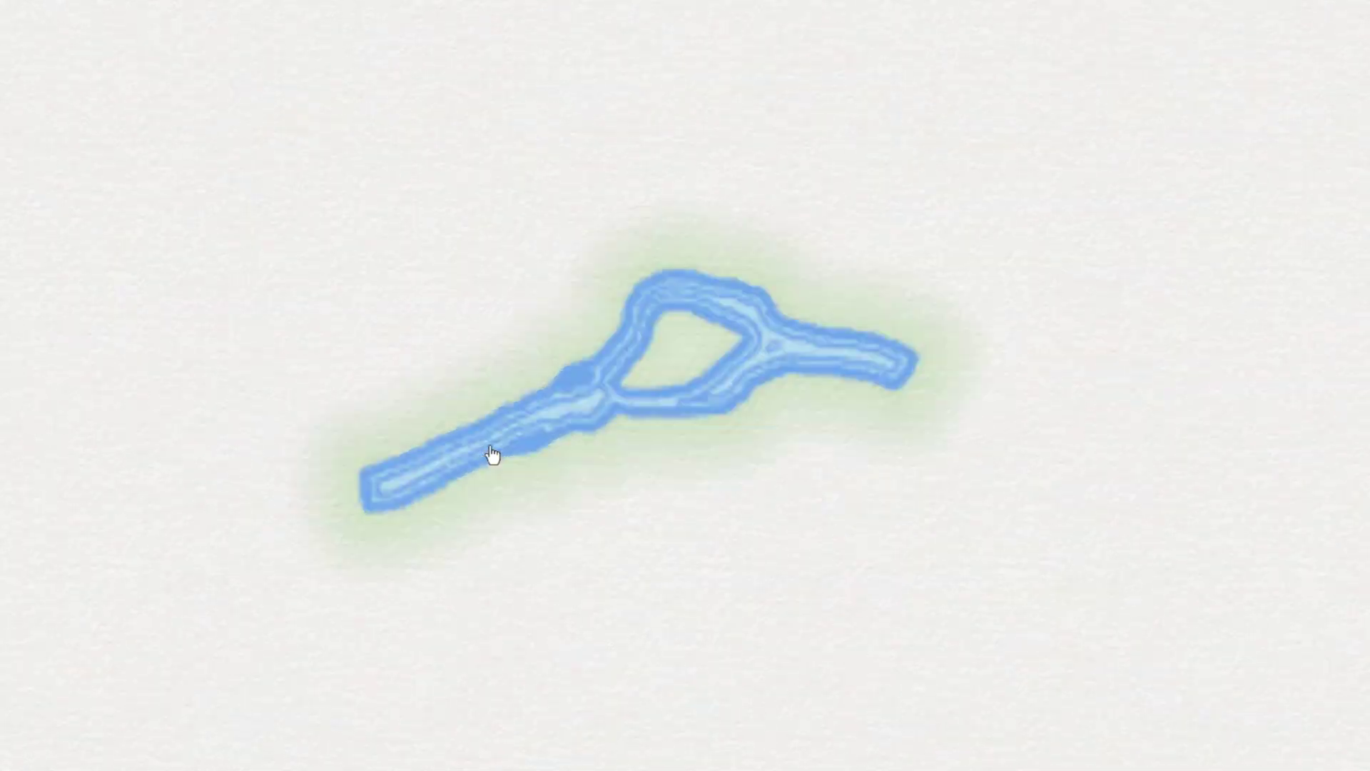